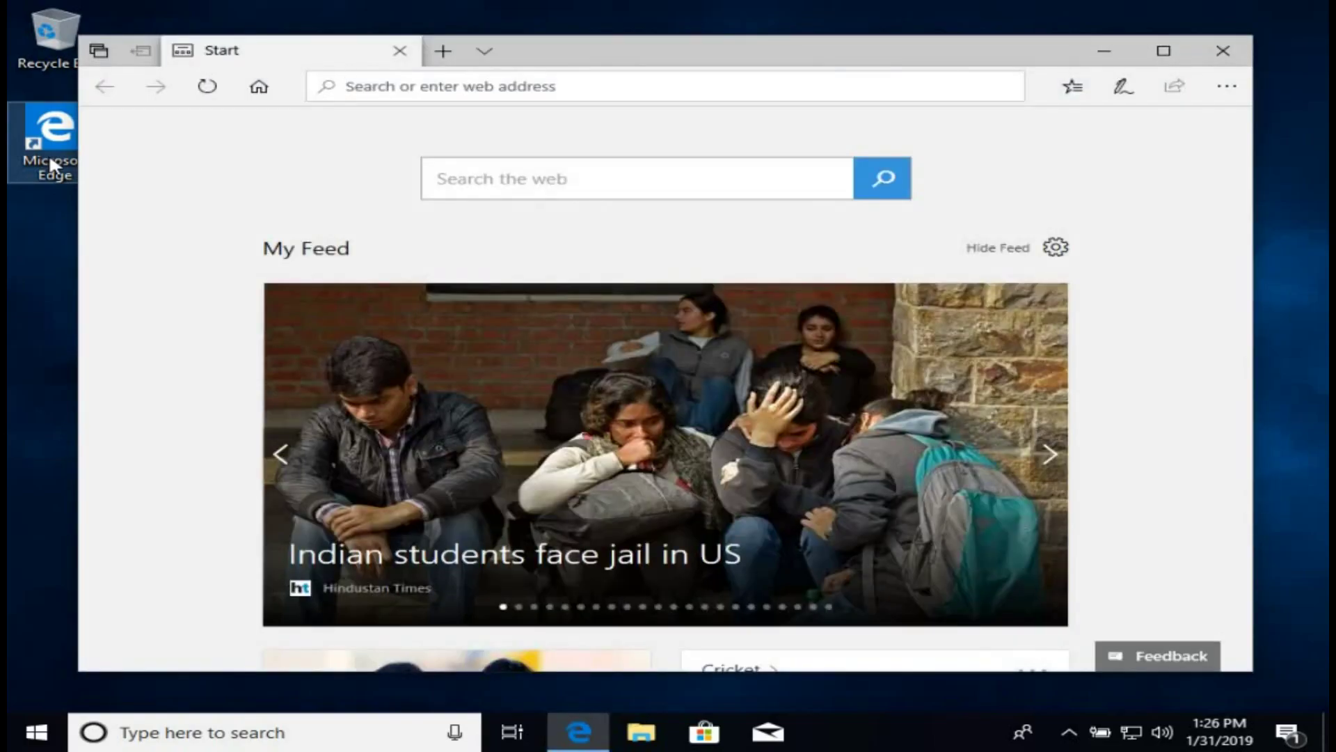
text(ubuntu)
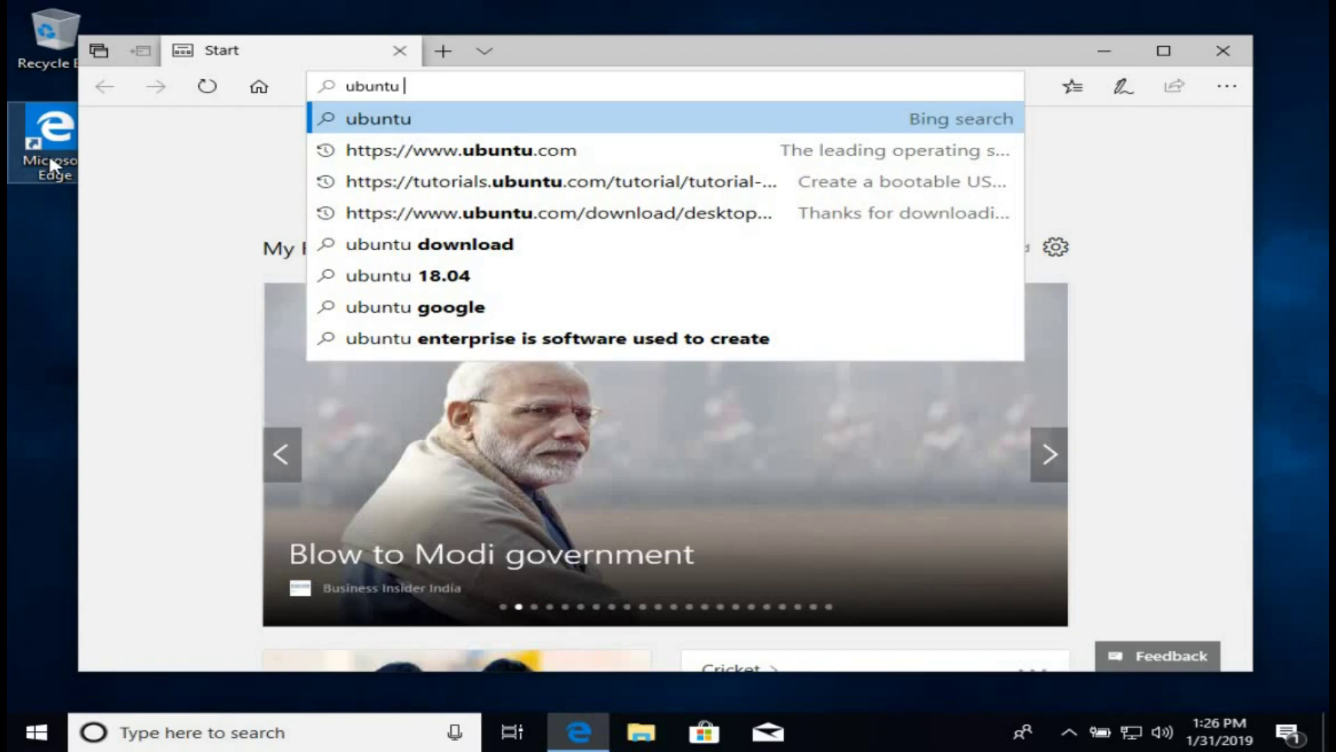
key(Return)
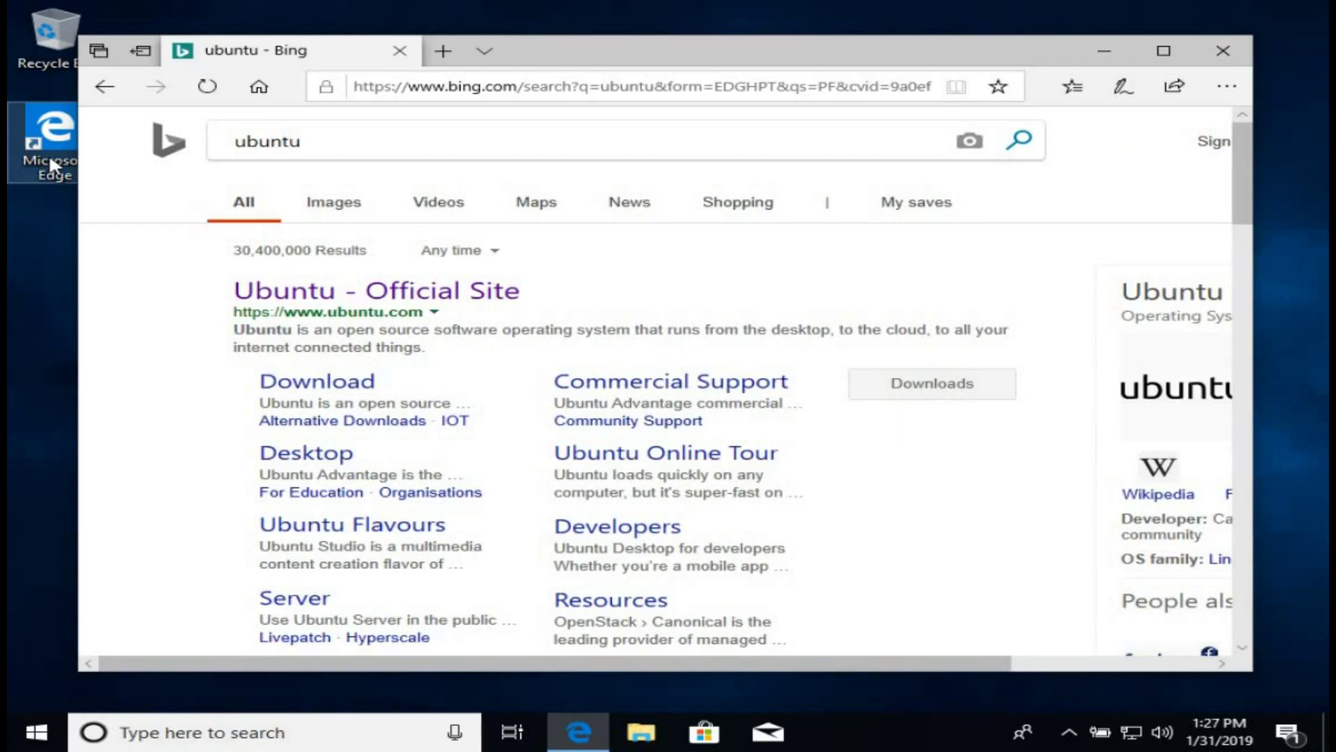
click(330, 301)
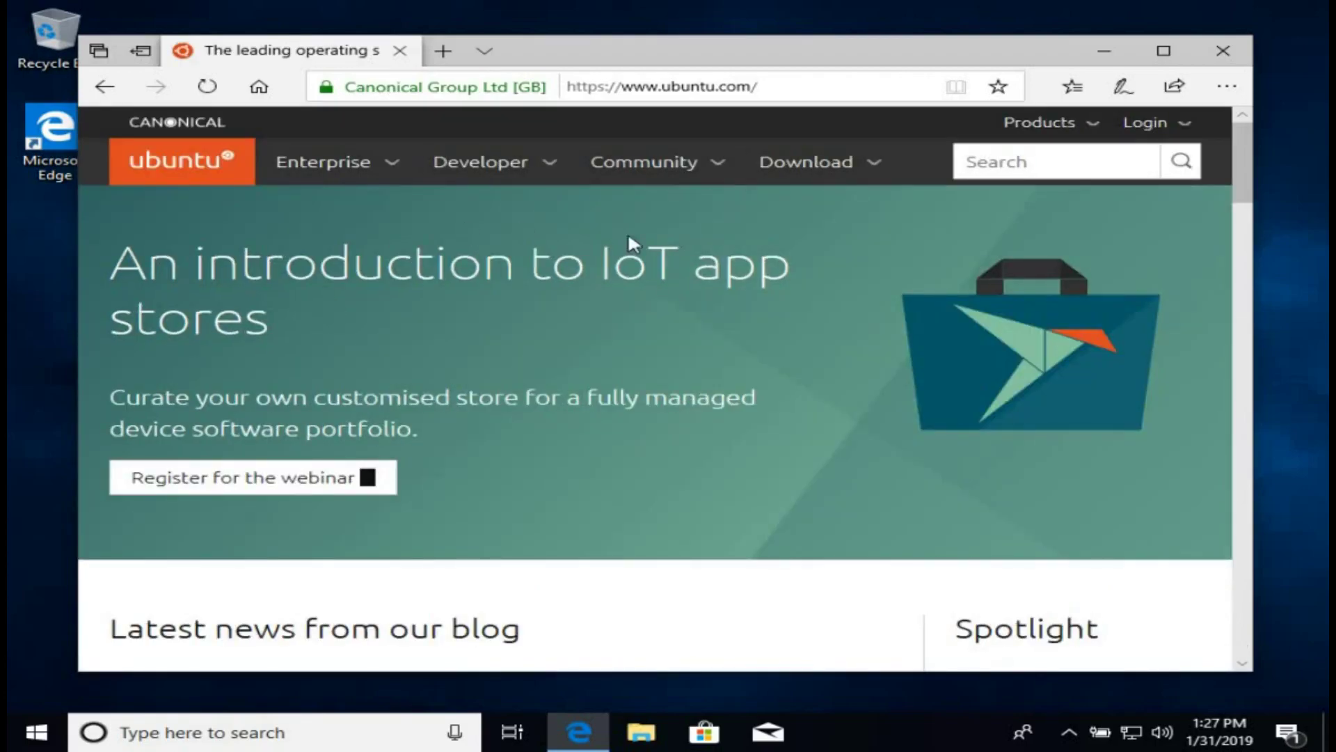
Start saving the Ubuntu Desktop 18.04 LTS ISO from the Download page.
click(790, 167)
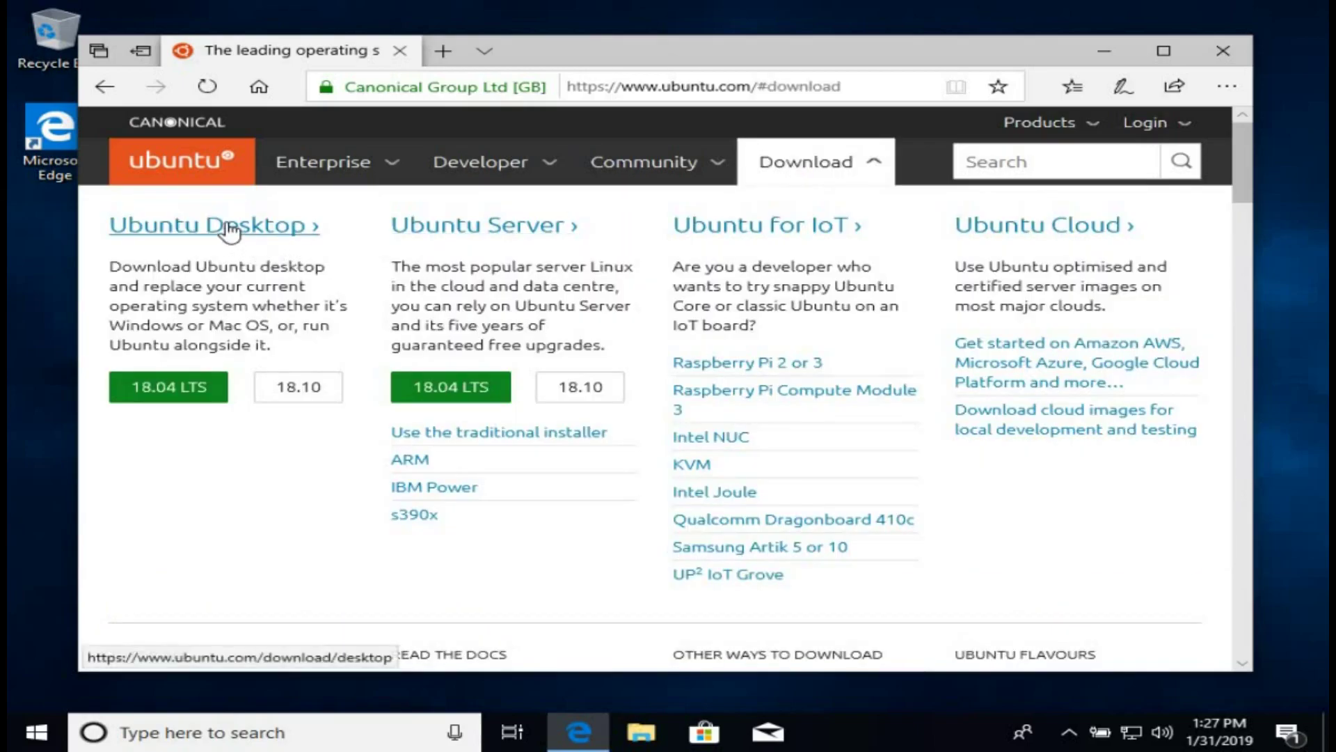
click(187, 387)
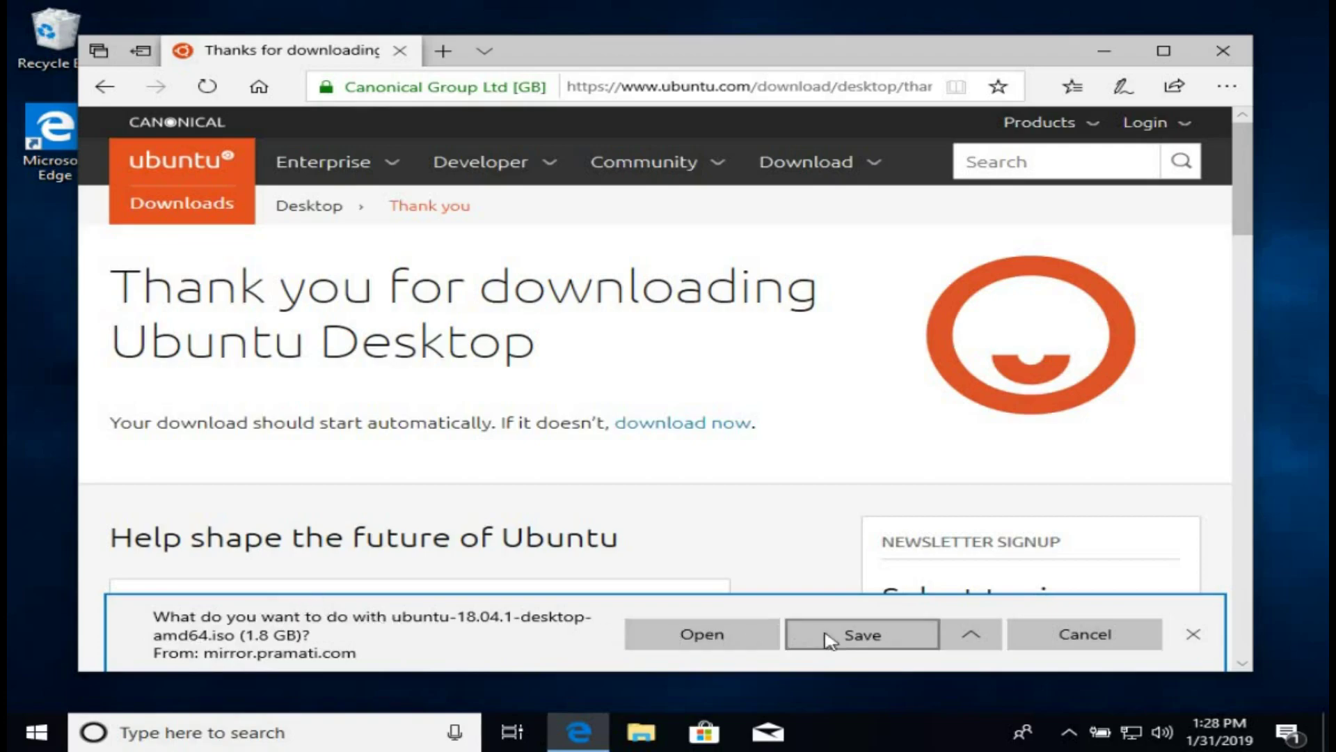
click(883, 635)
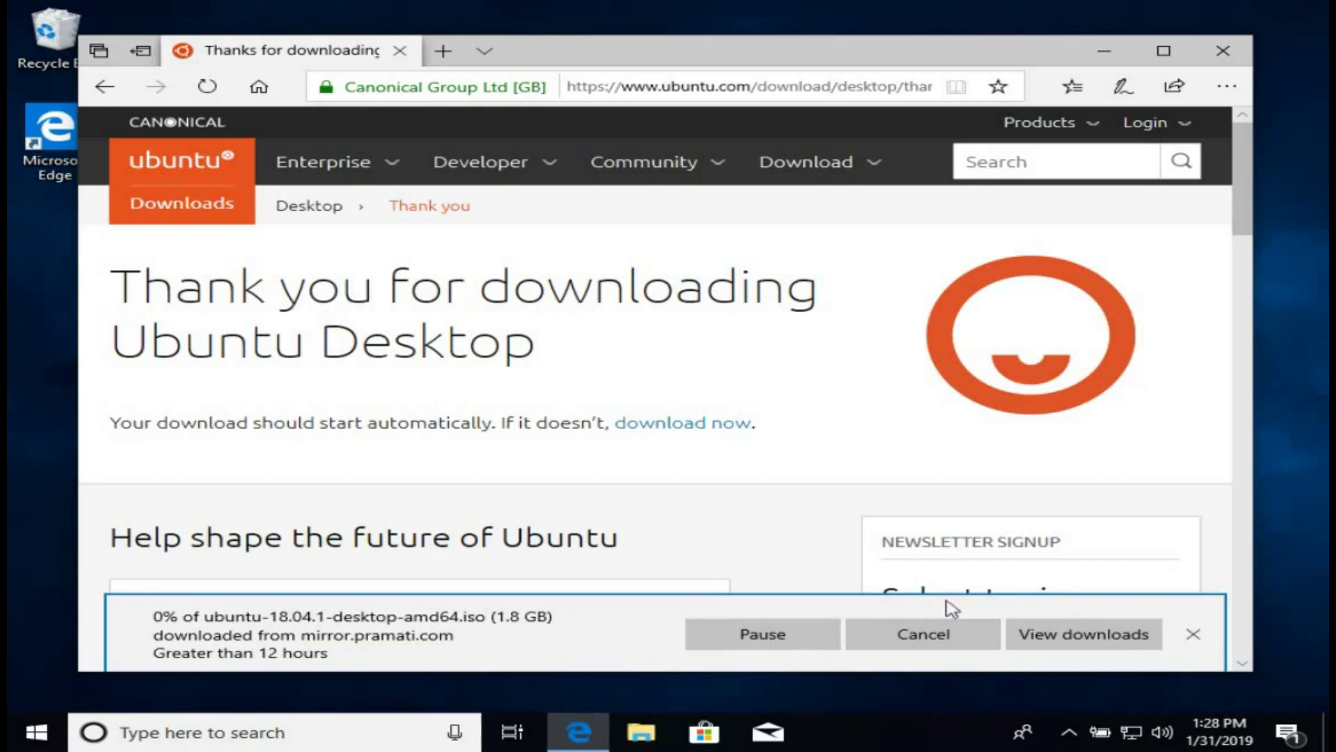
Confirm ubuntu-18.04.1-desktop-amd64.iso is downloading in the downloads list, then close Edge.
click(1059, 640)
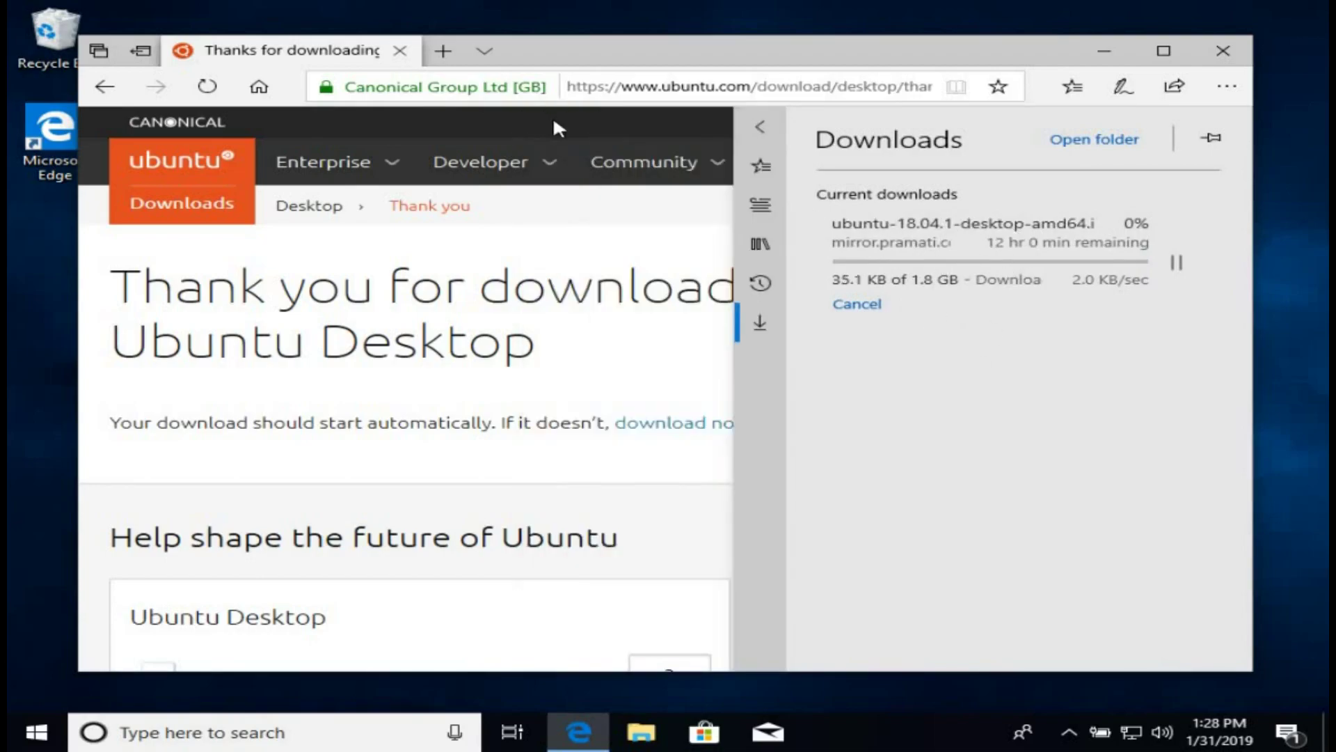
click(604, 379)
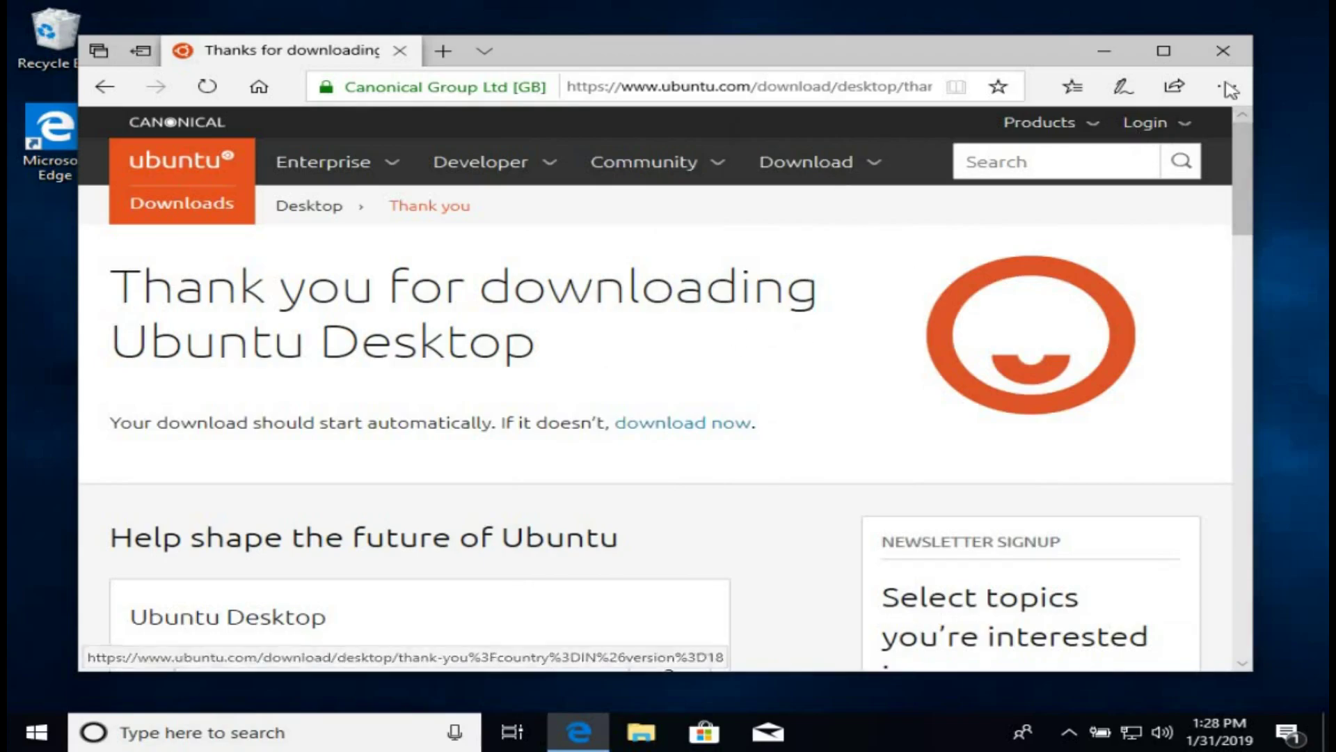
click(1223, 51)
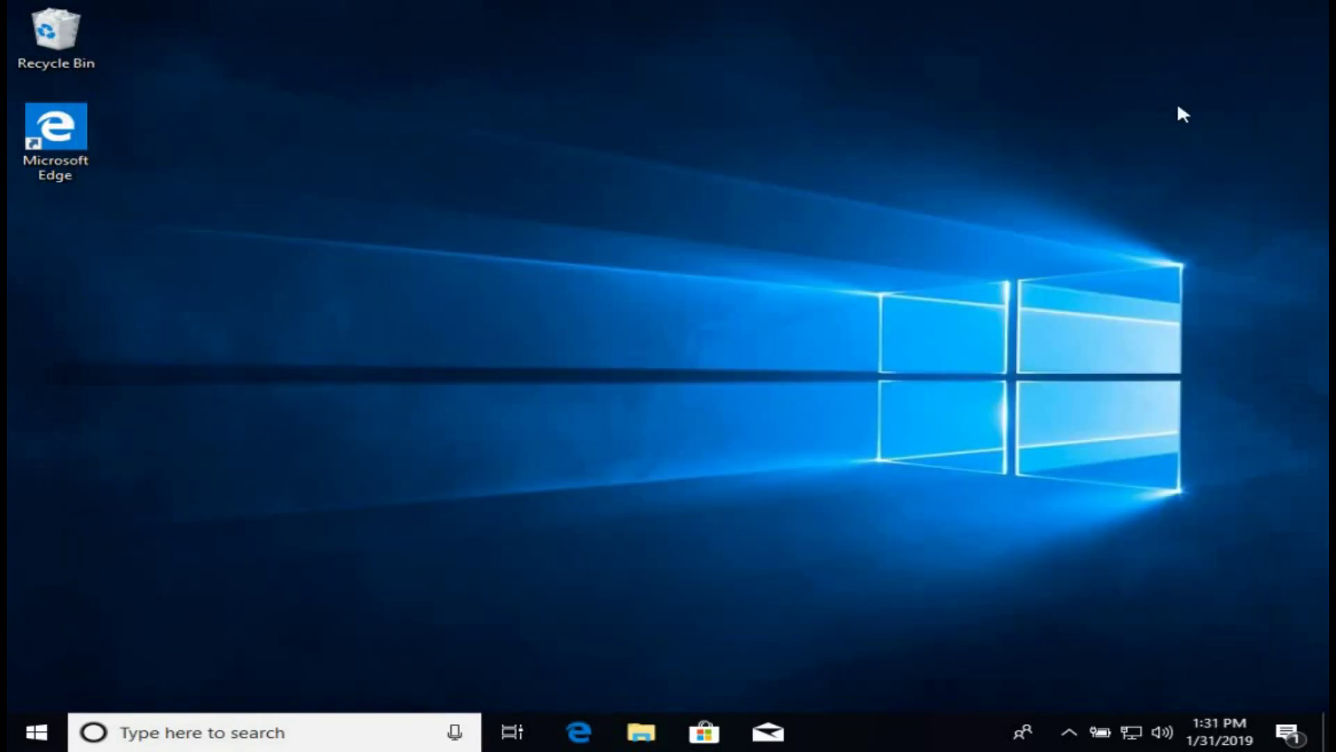
Refresh the desktop and view the Downloads folder with the Ubuntu disc image, dismissing the drive notification.
right_click(640, 336)
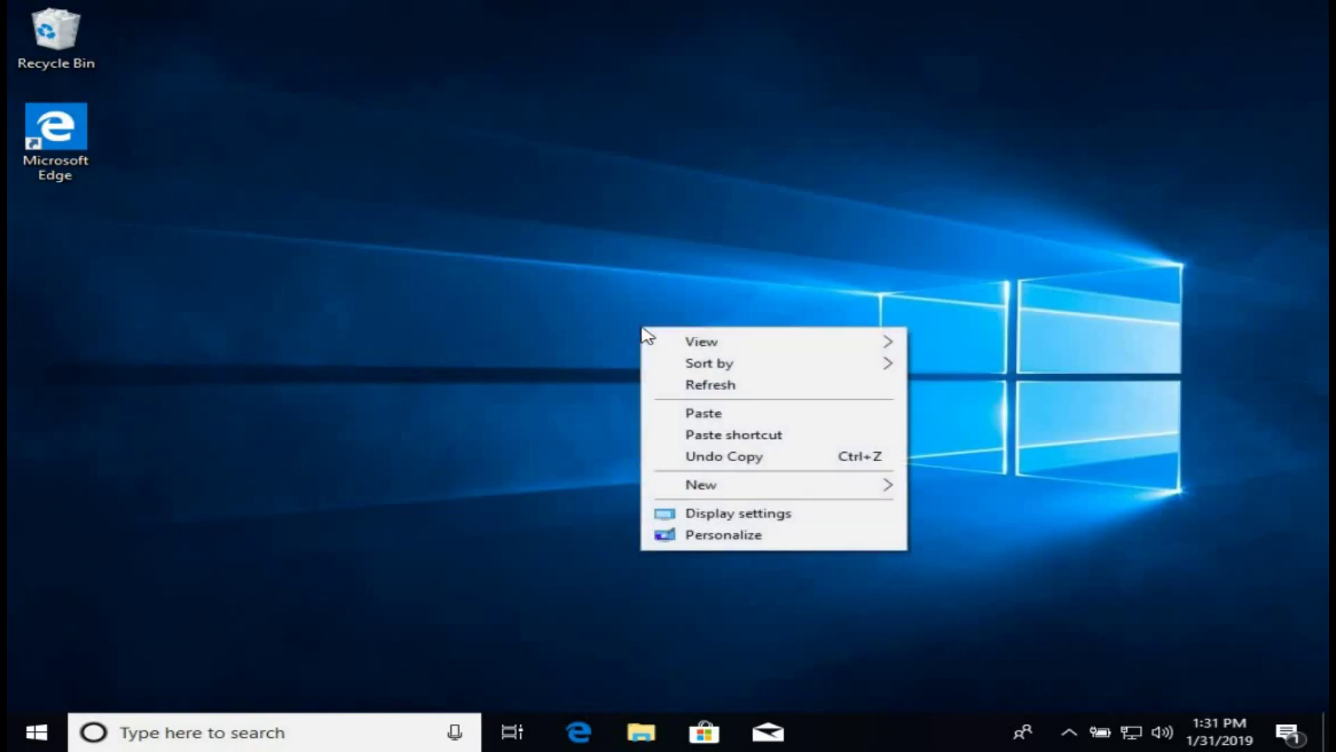
click(715, 393)
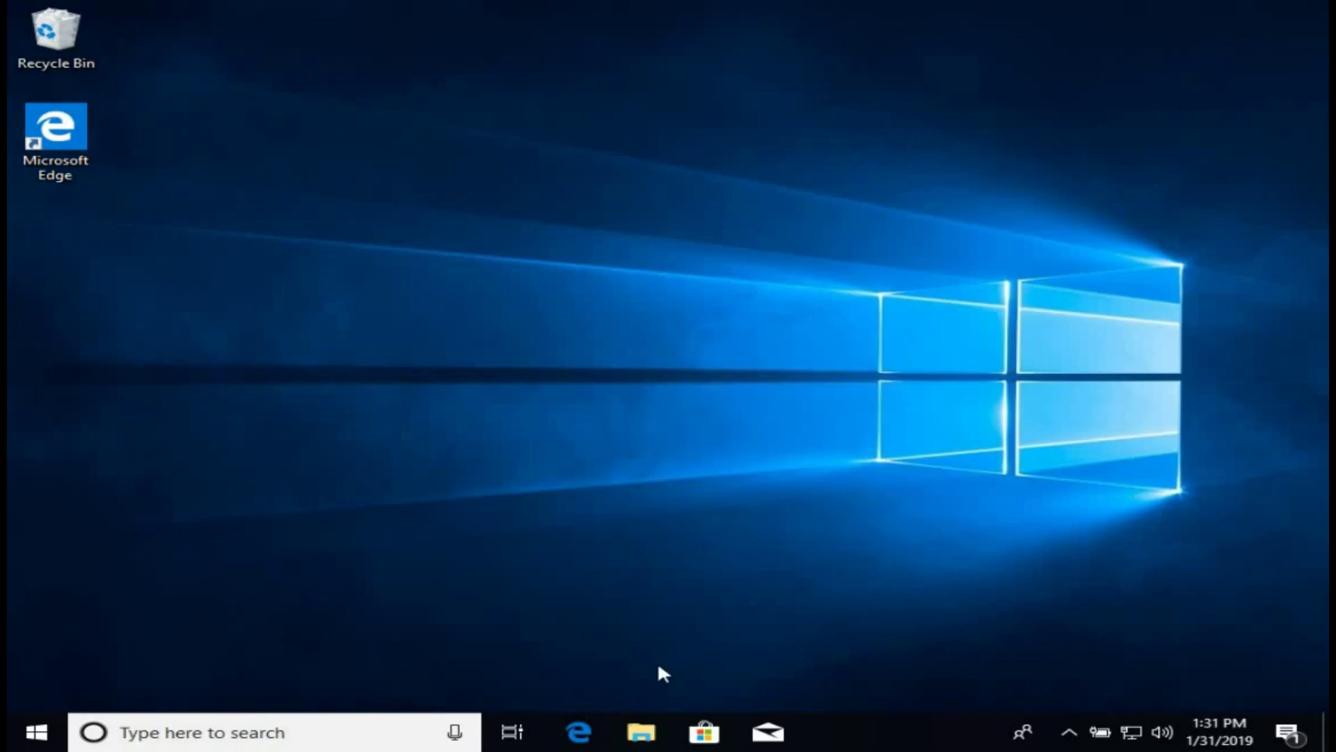
click(640, 732)
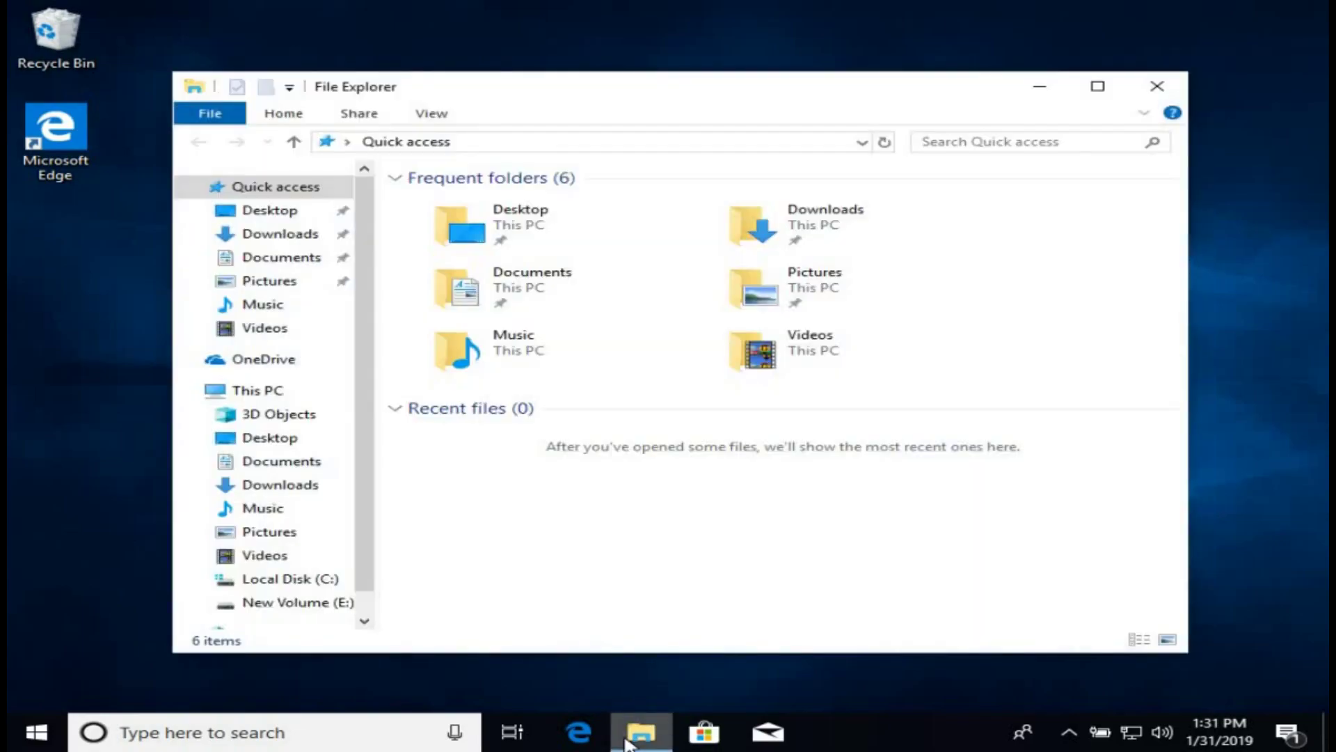
click(273, 240)
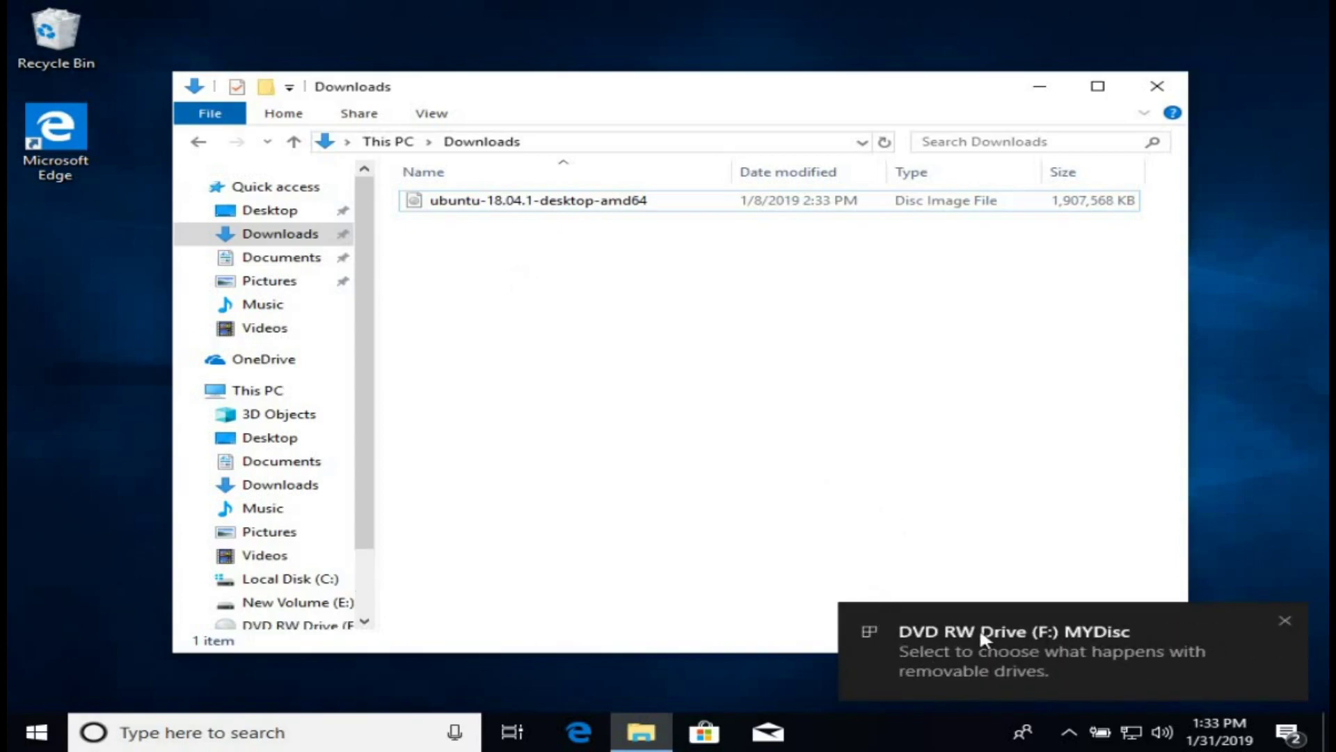
click(1285, 620)
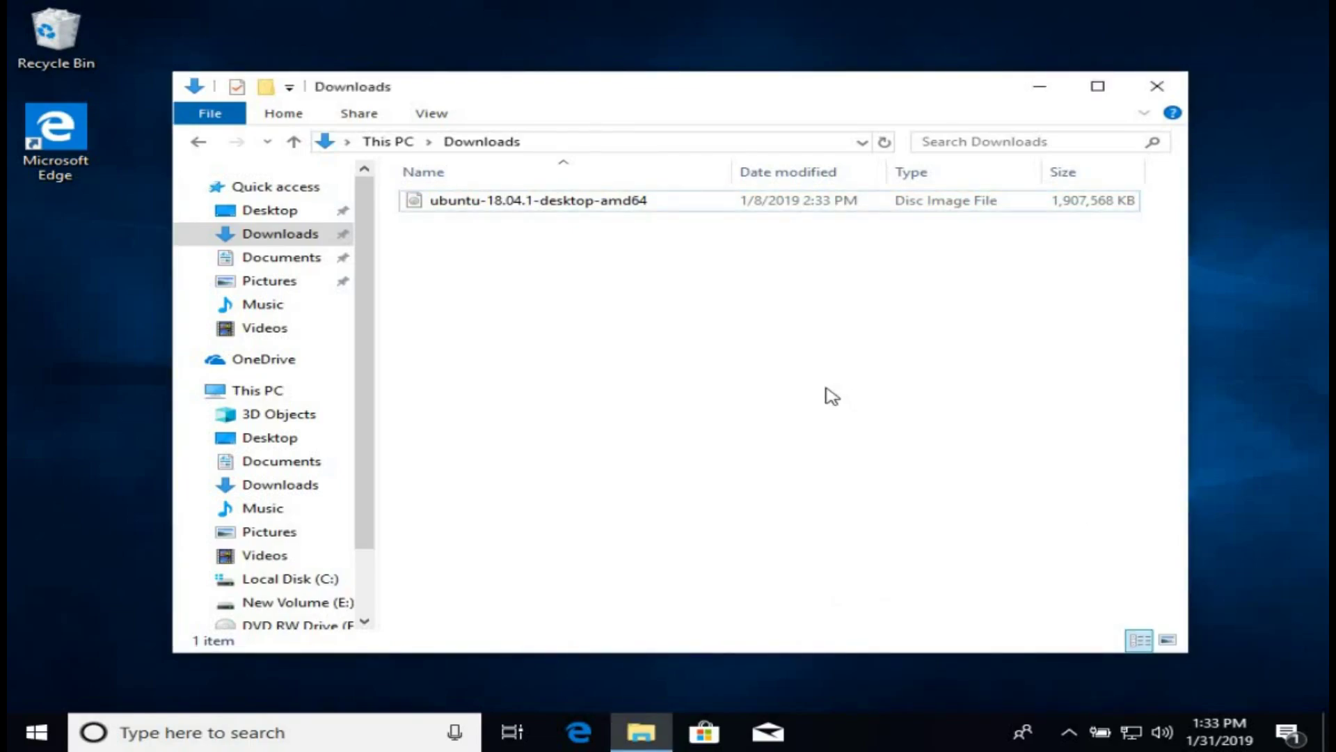
Burn ubuntu-18.04.1-desktop-amd64.iso to DVD R Drive (F:) with verification, agreeing to erase the disc.
right_click(599, 212)
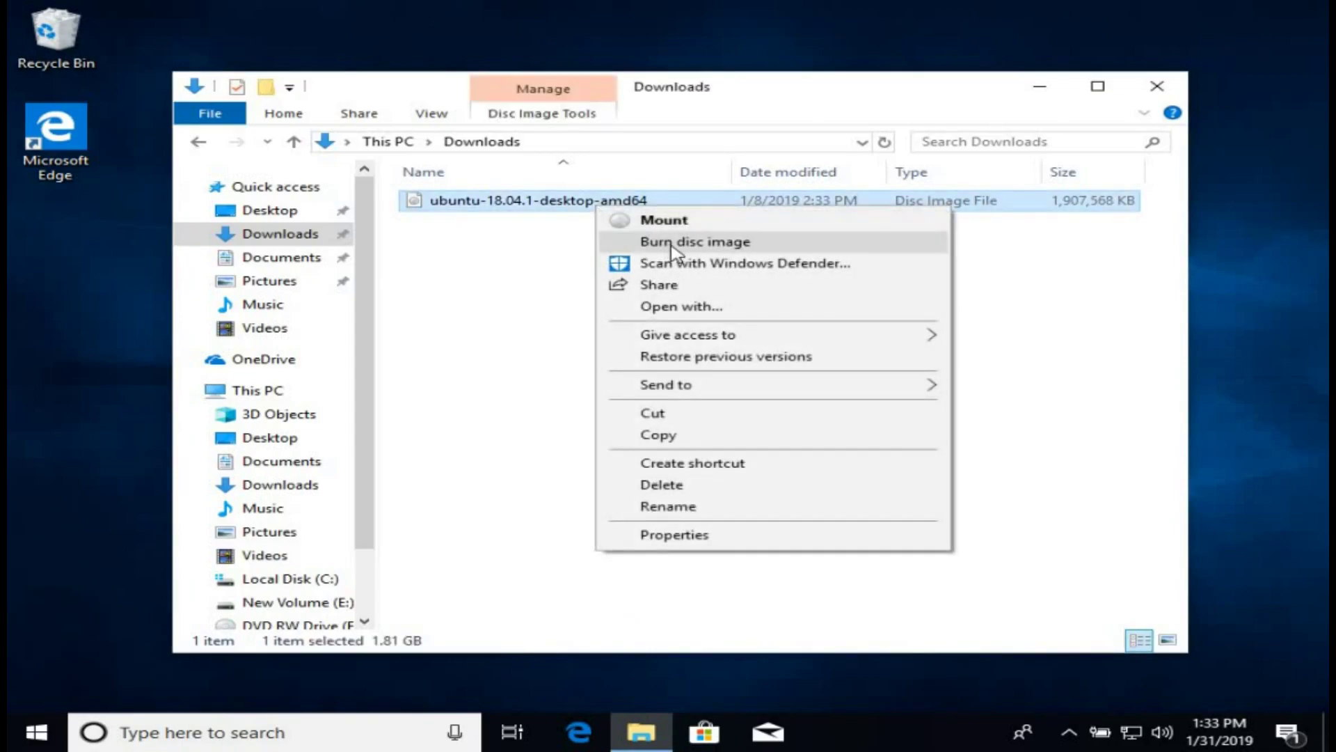
click(672, 243)
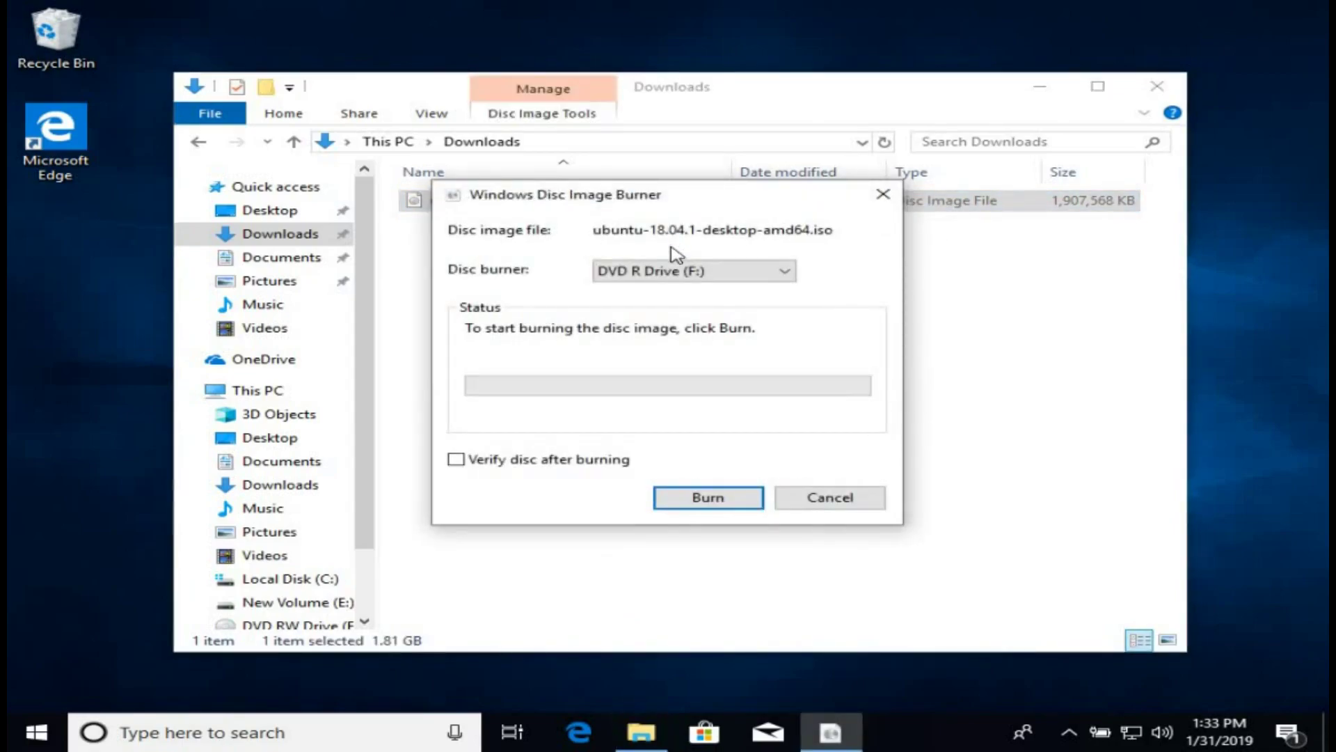
click(685, 271)
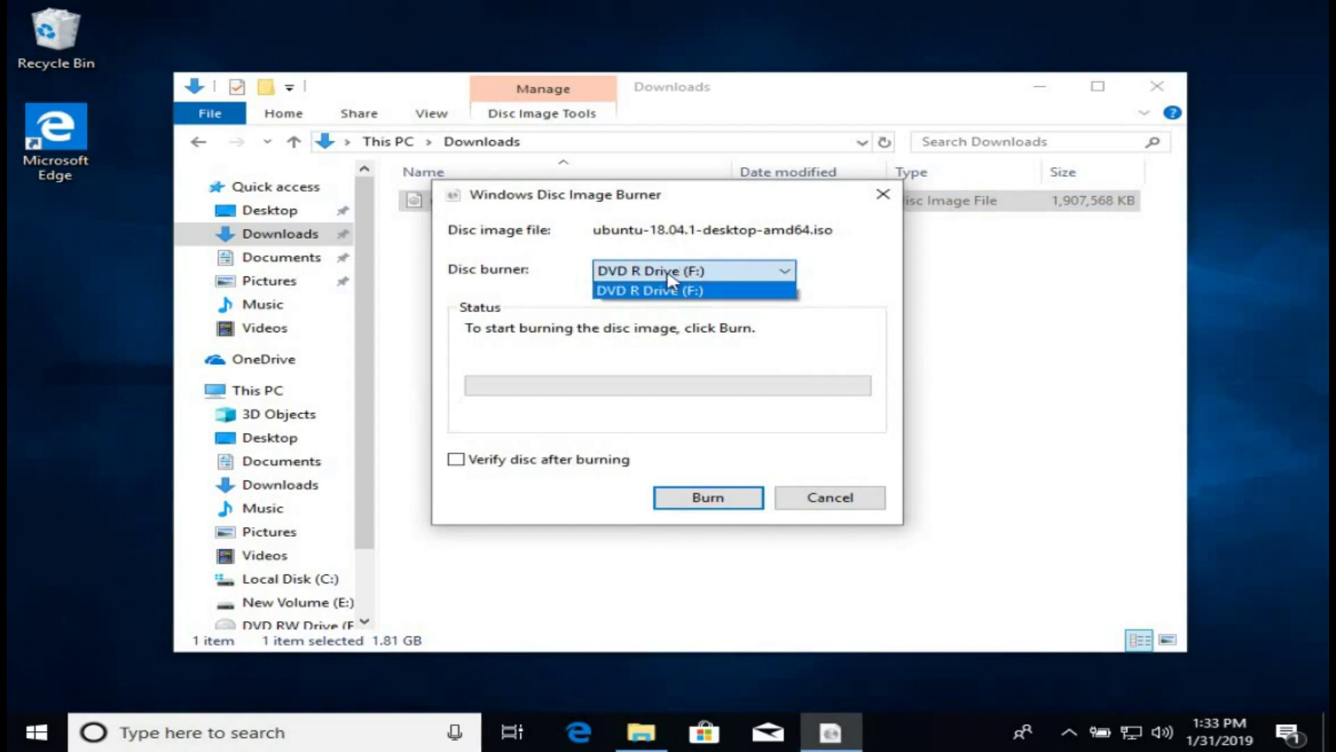
click(556, 249)
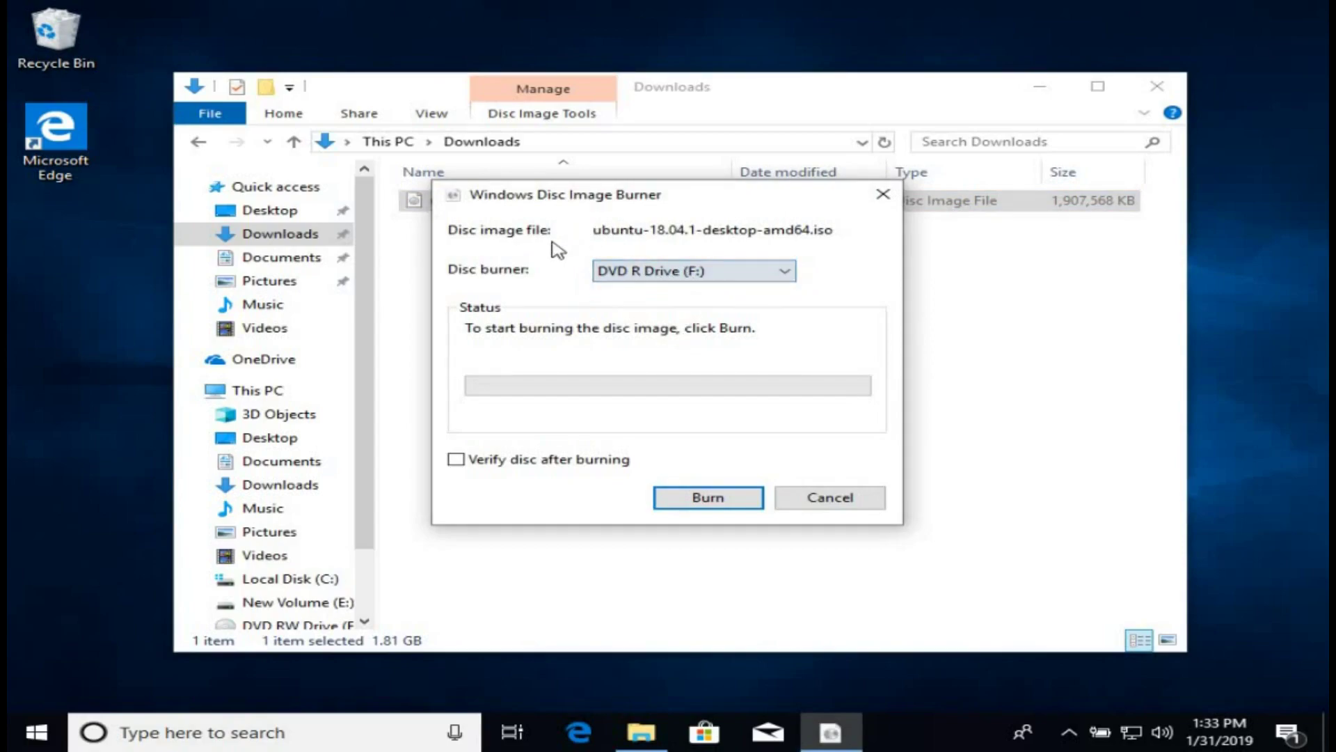
click(526, 461)
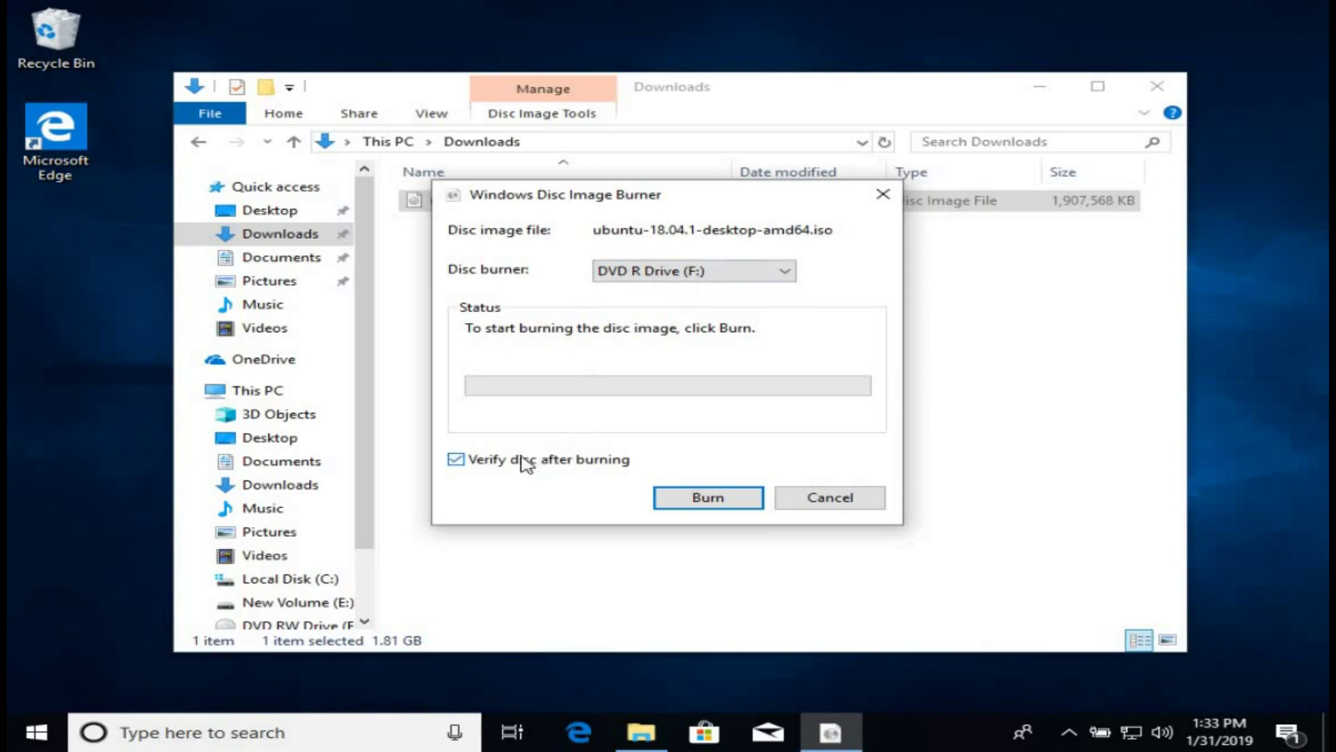
click(710, 510)
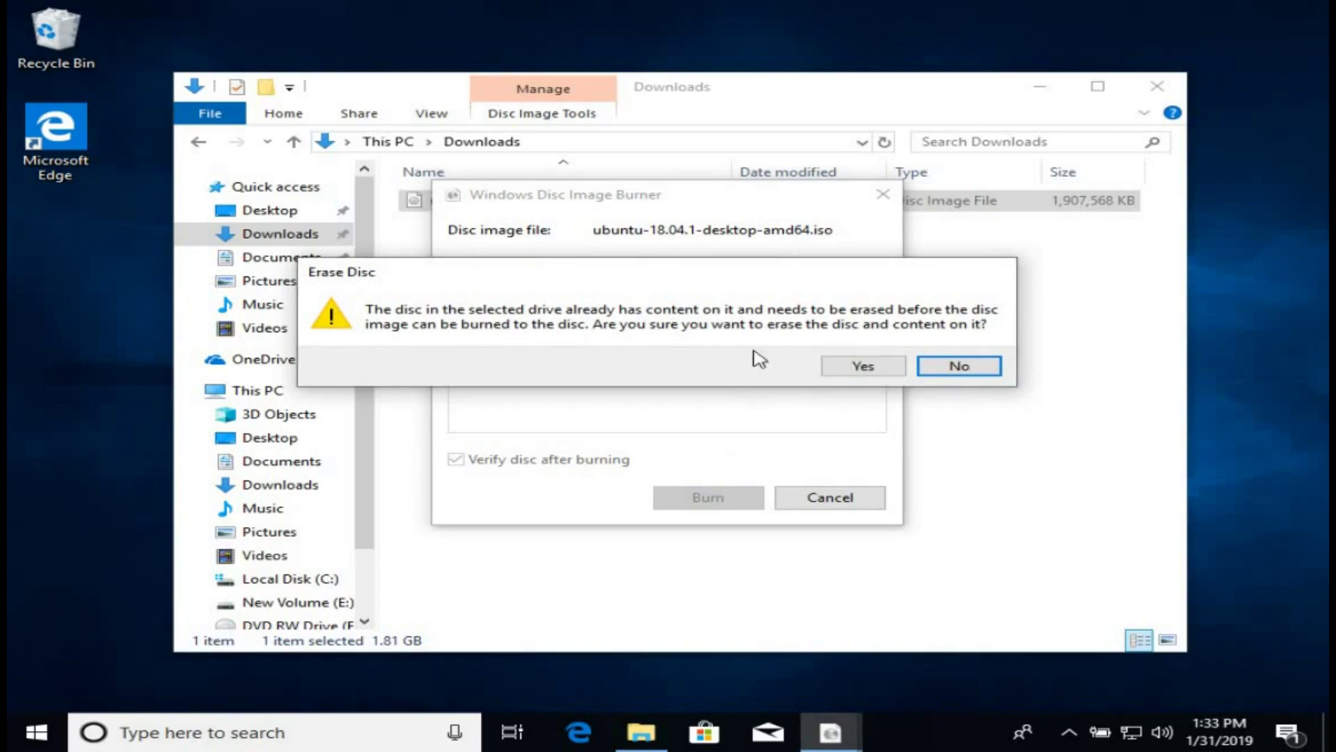
click(860, 366)
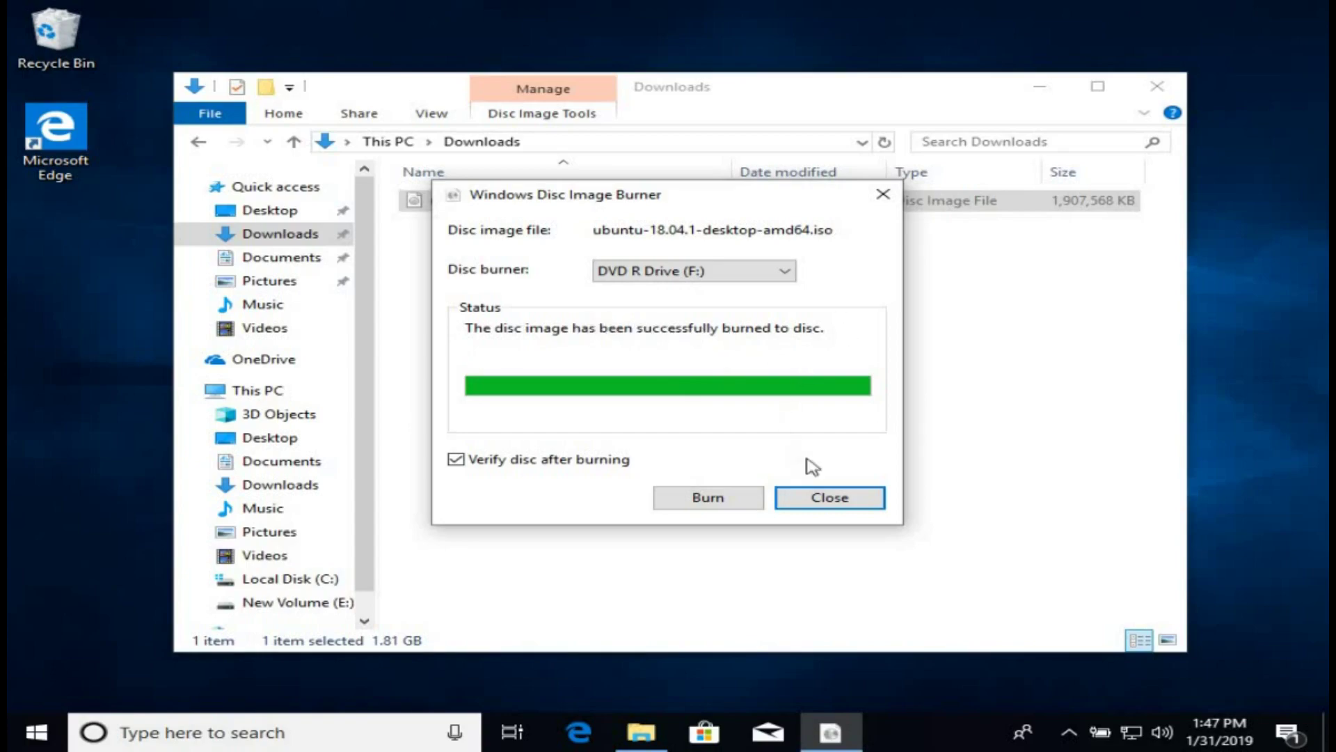
Close the burner and Downloads window, view the burned DVD's 12 files on drive F:, then close it.
click(838, 502)
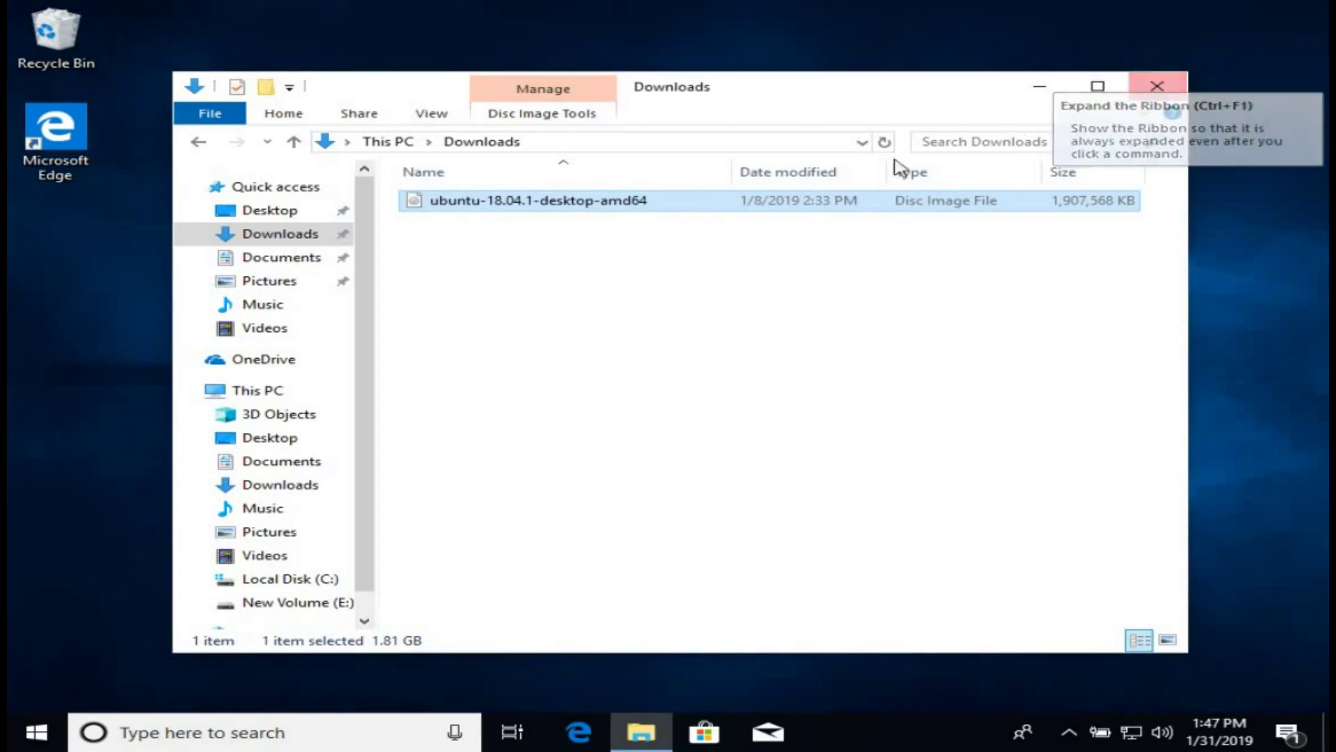
click(1155, 87)
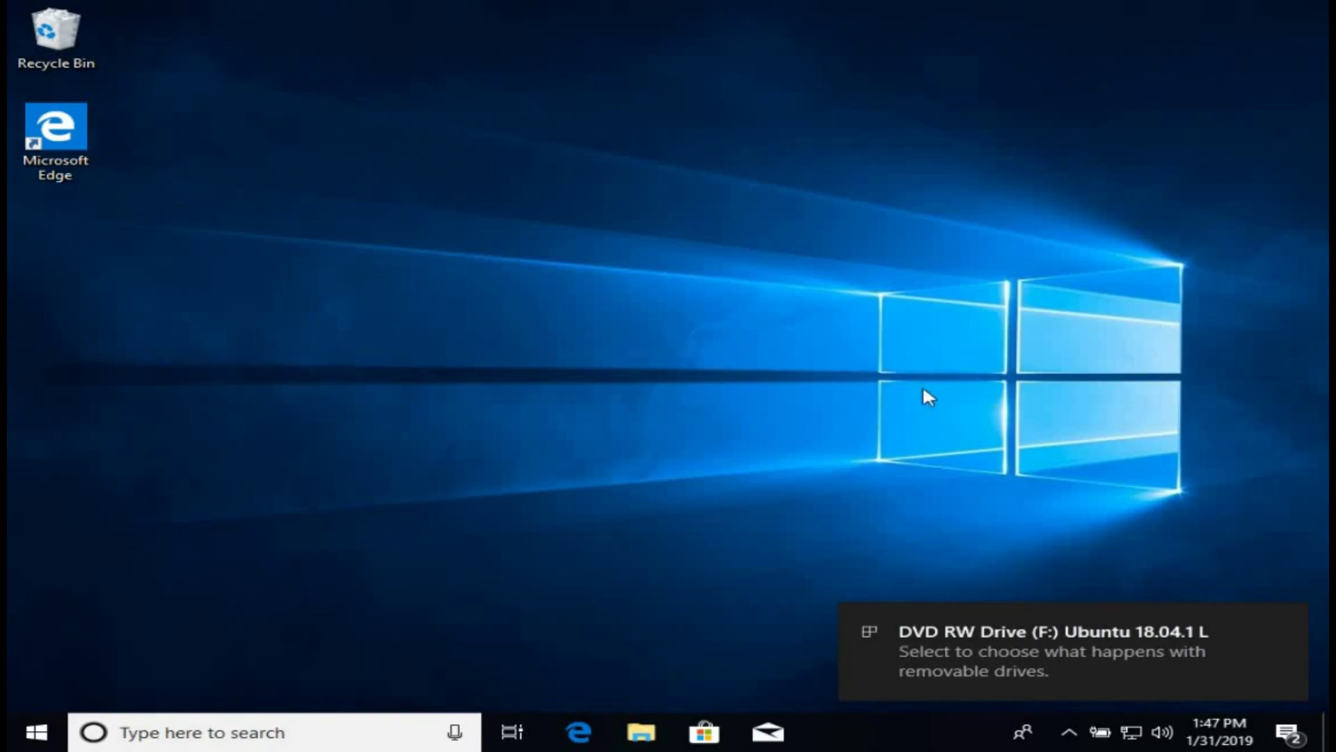
click(1021, 637)
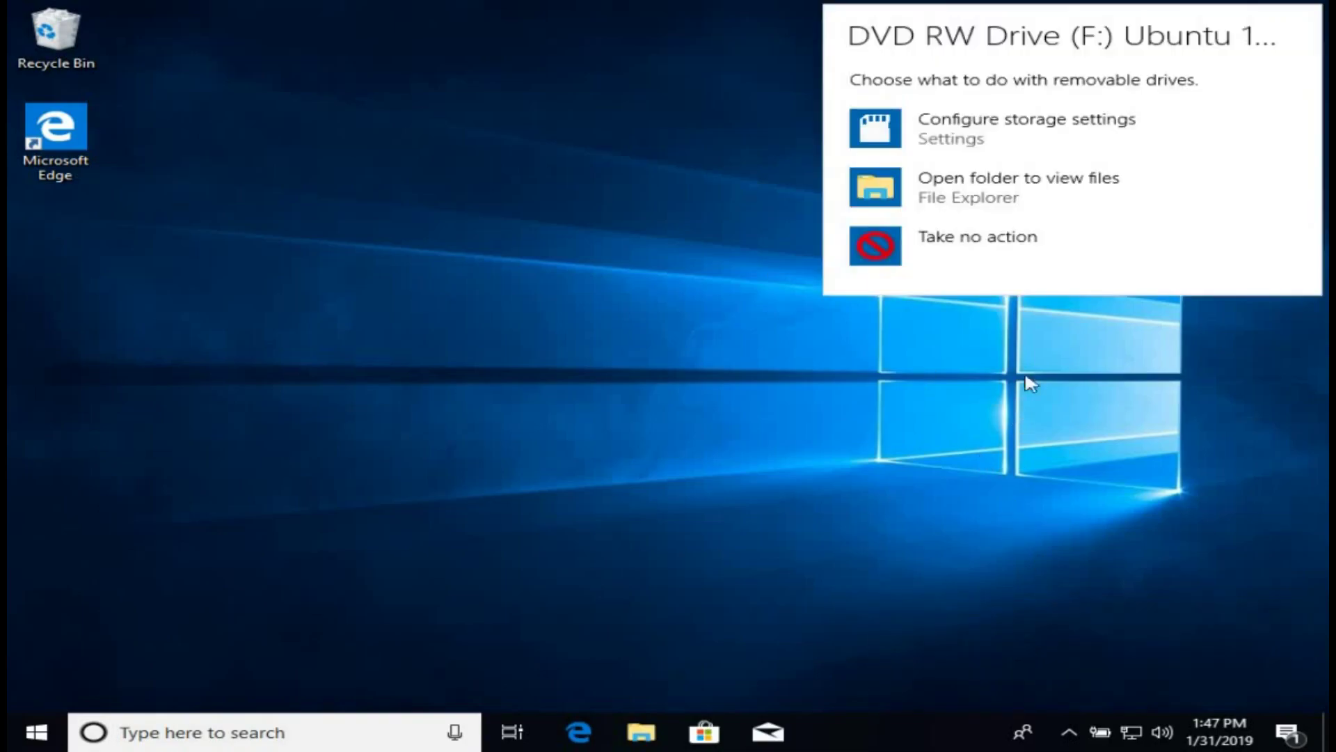
click(1052, 186)
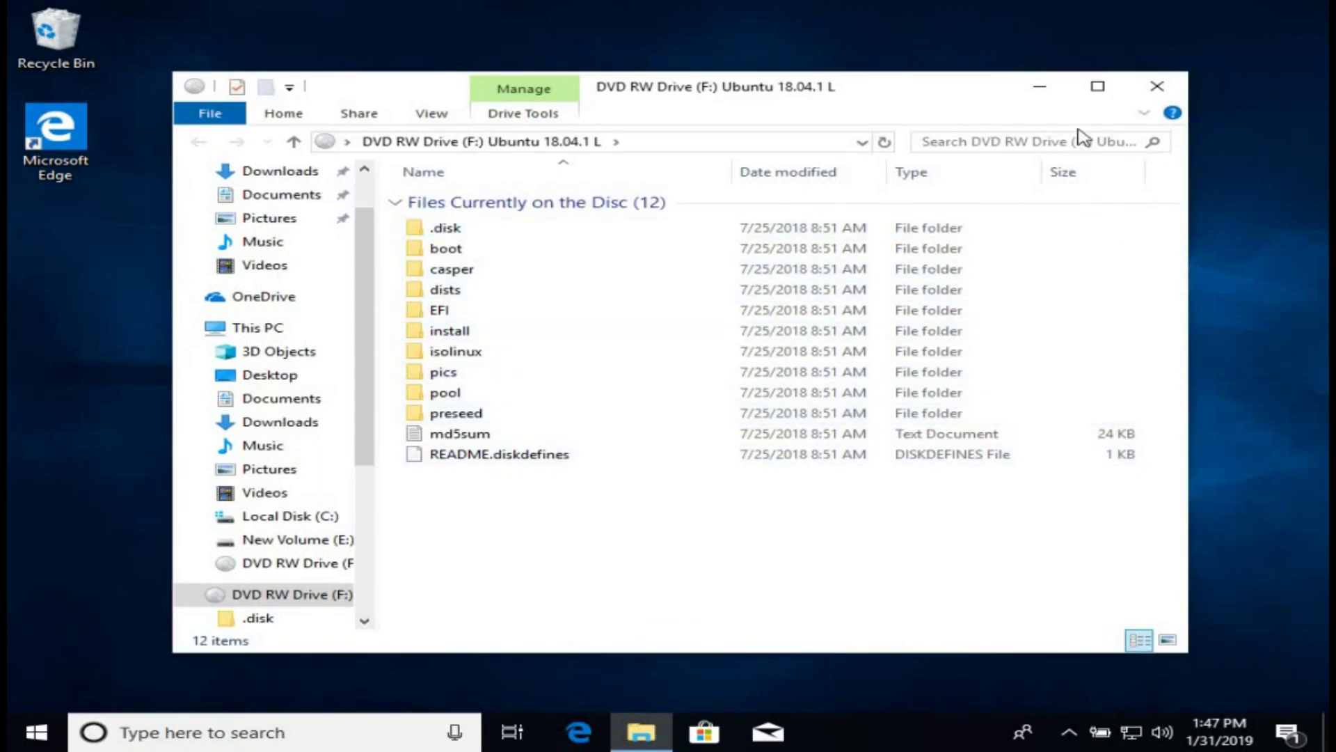
click(1155, 91)
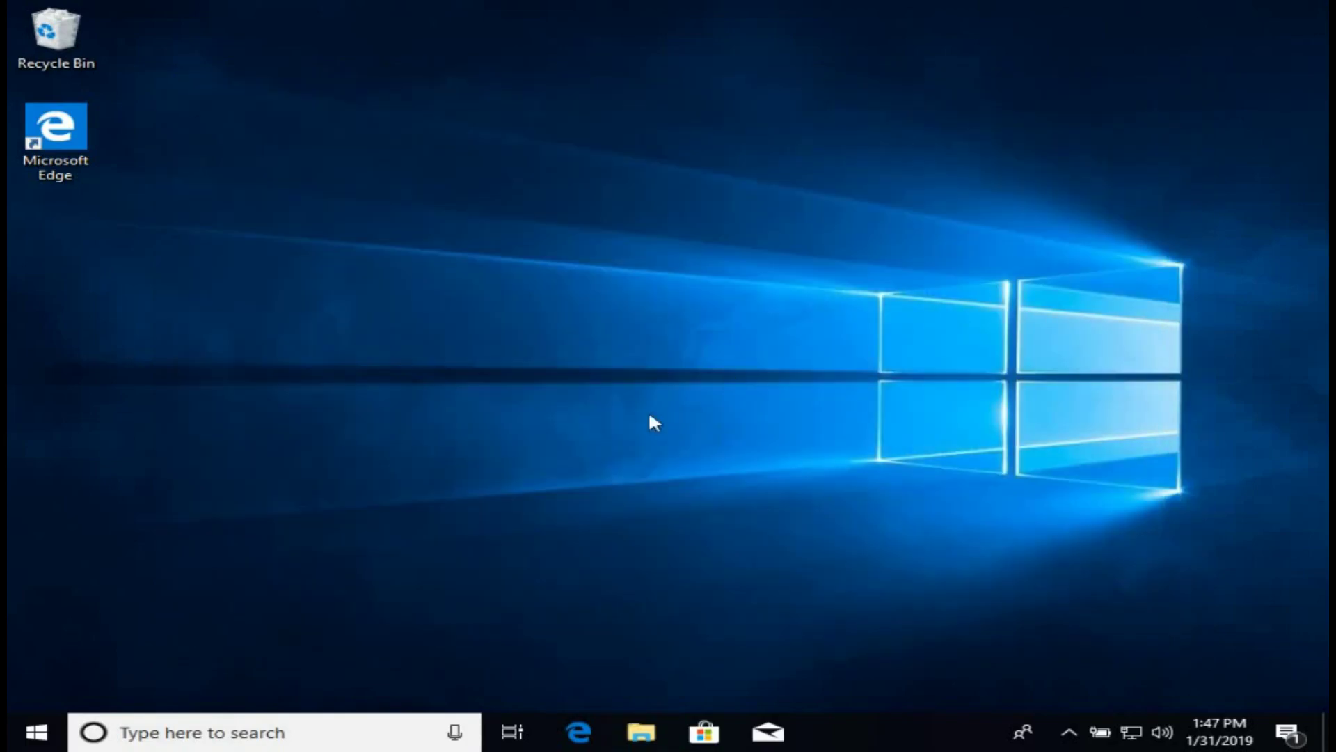
Refresh the desktop twice.
right_click(635, 422)
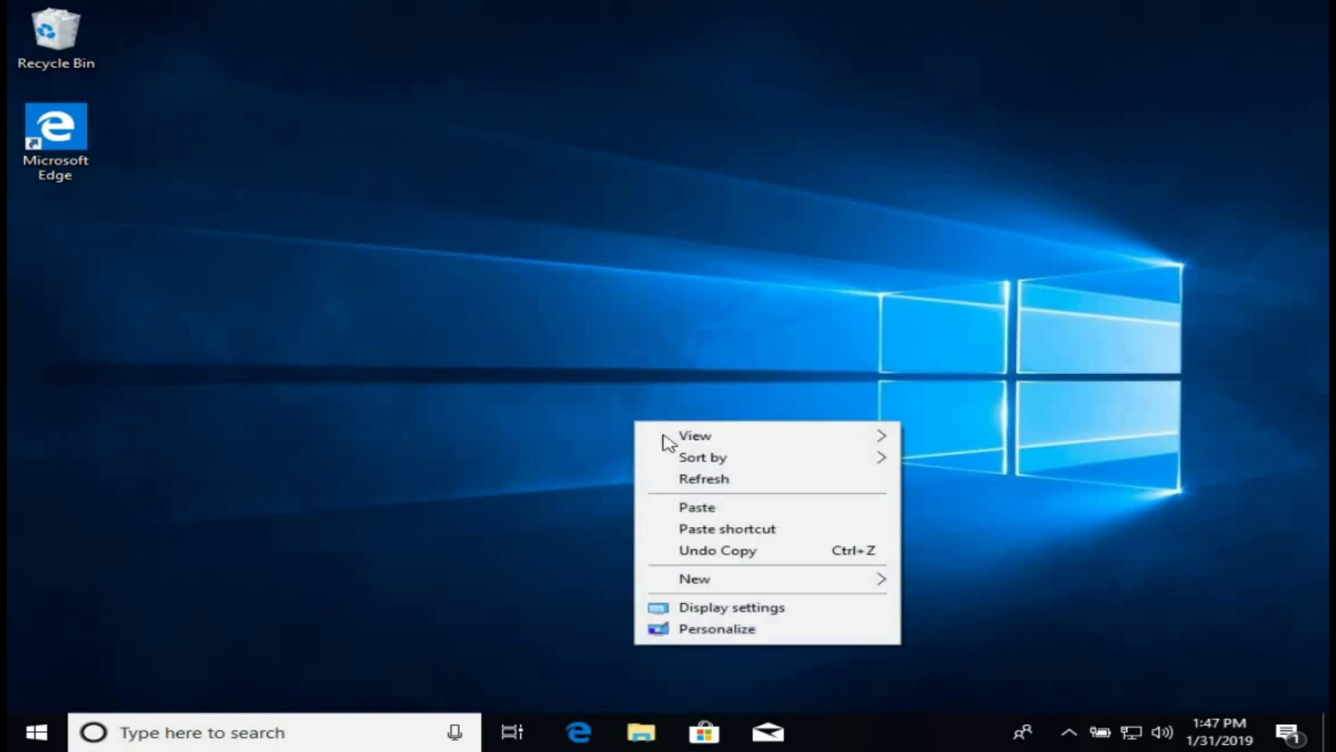
click(712, 485)
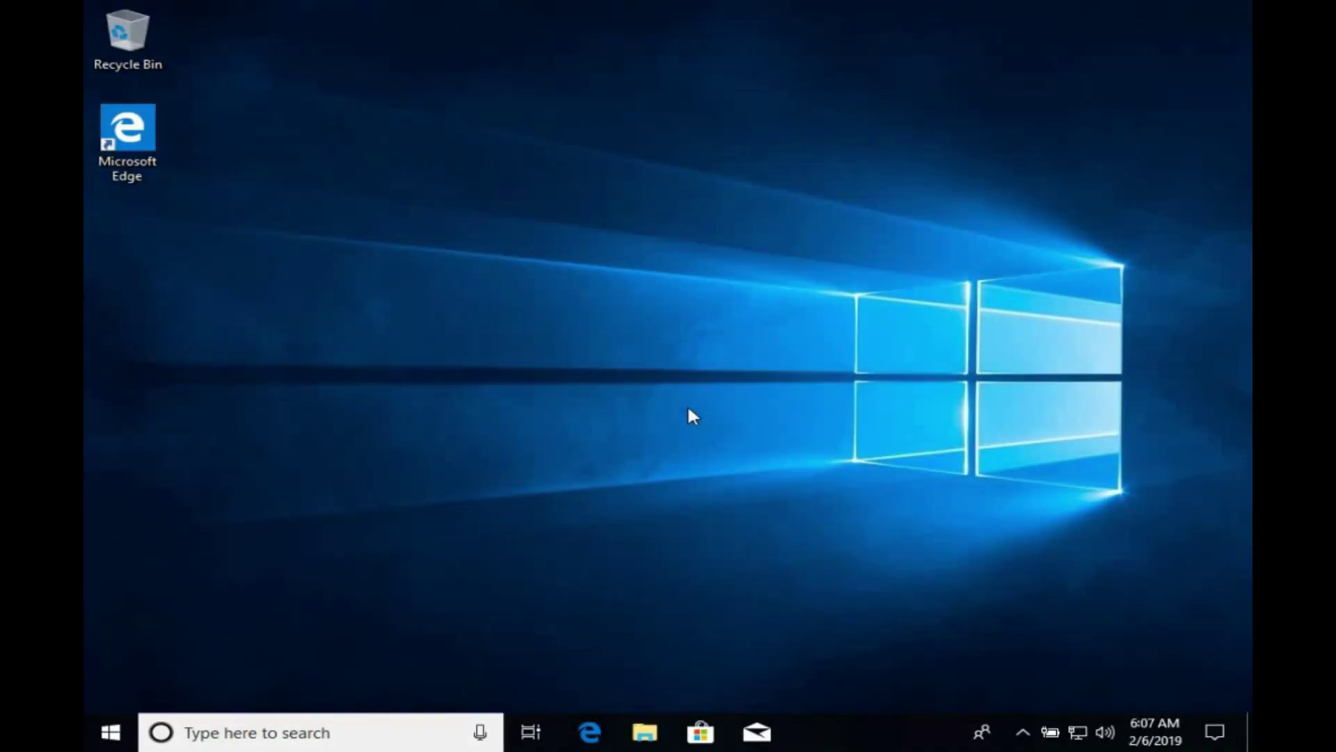
right_click(689, 410)
click(739, 466)
Launch Computer Management via This PC's Manage option in File Explorer.
click(645, 733)
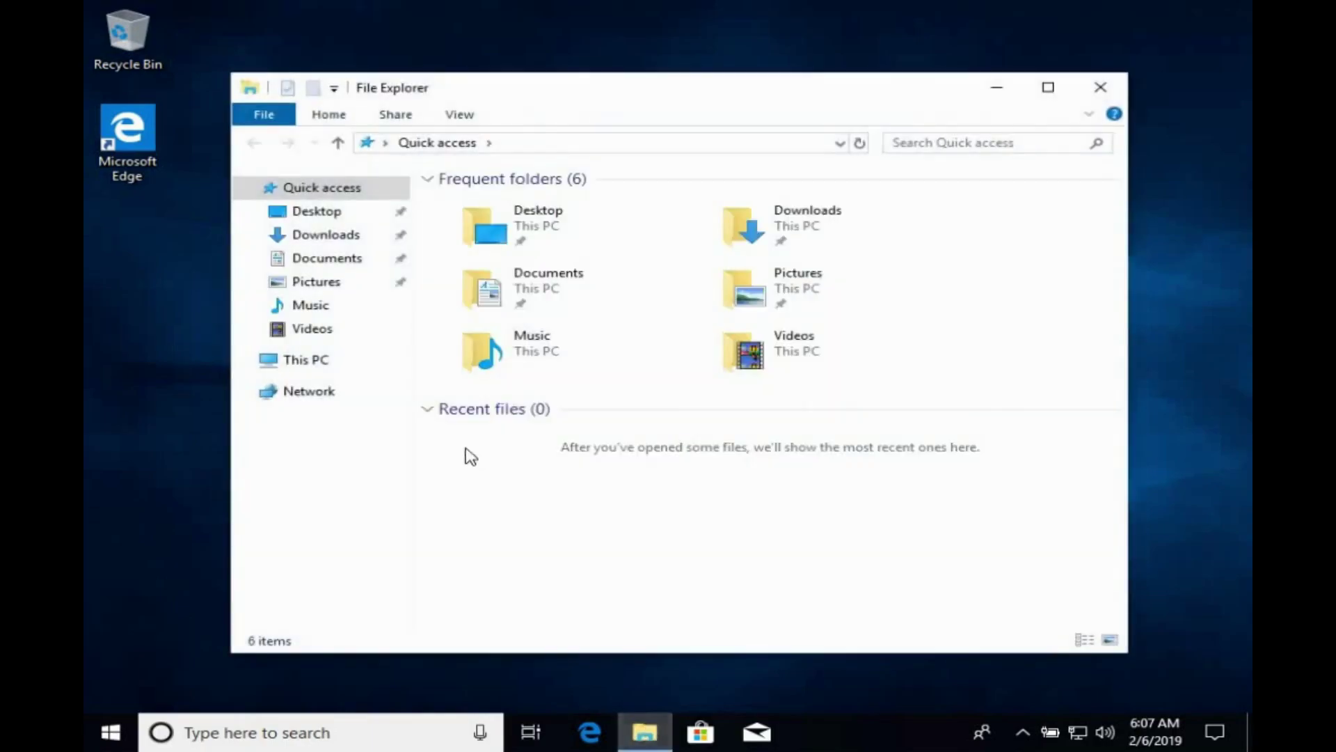
click(329, 373)
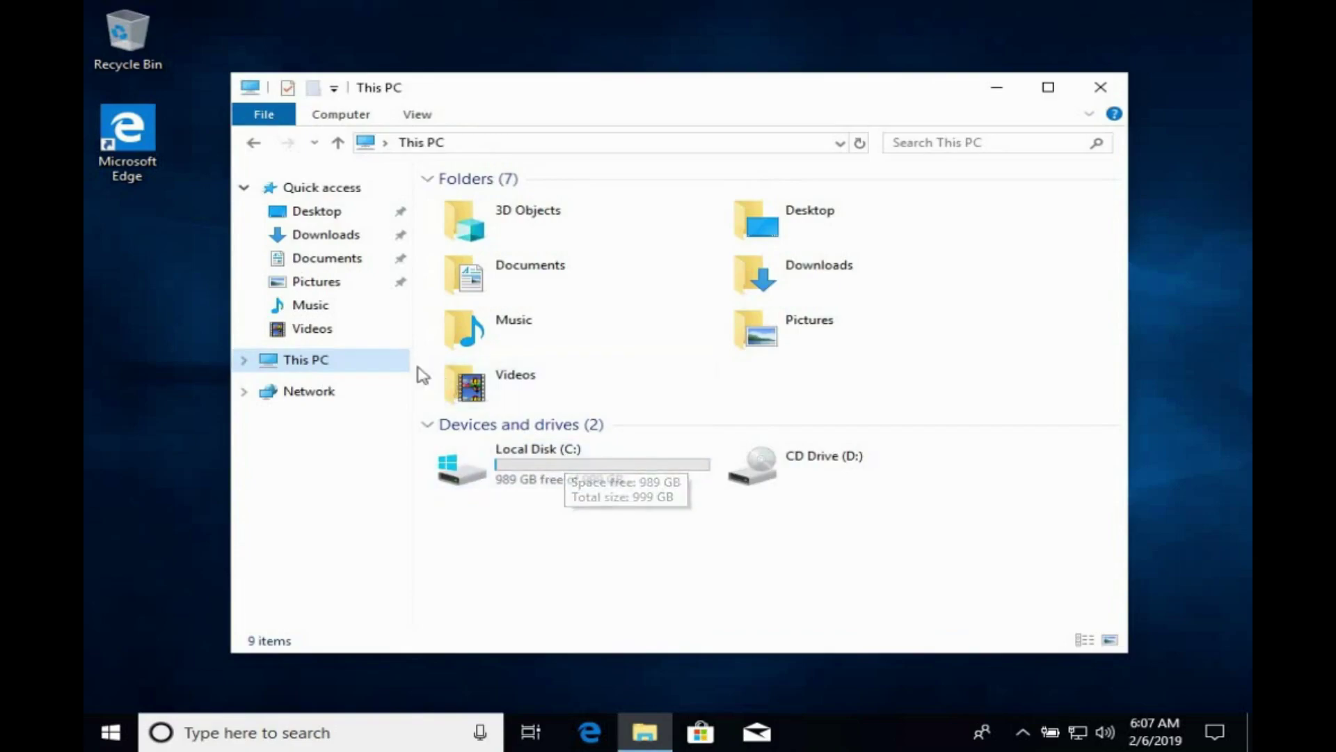
right_click(400, 372)
click(448, 409)
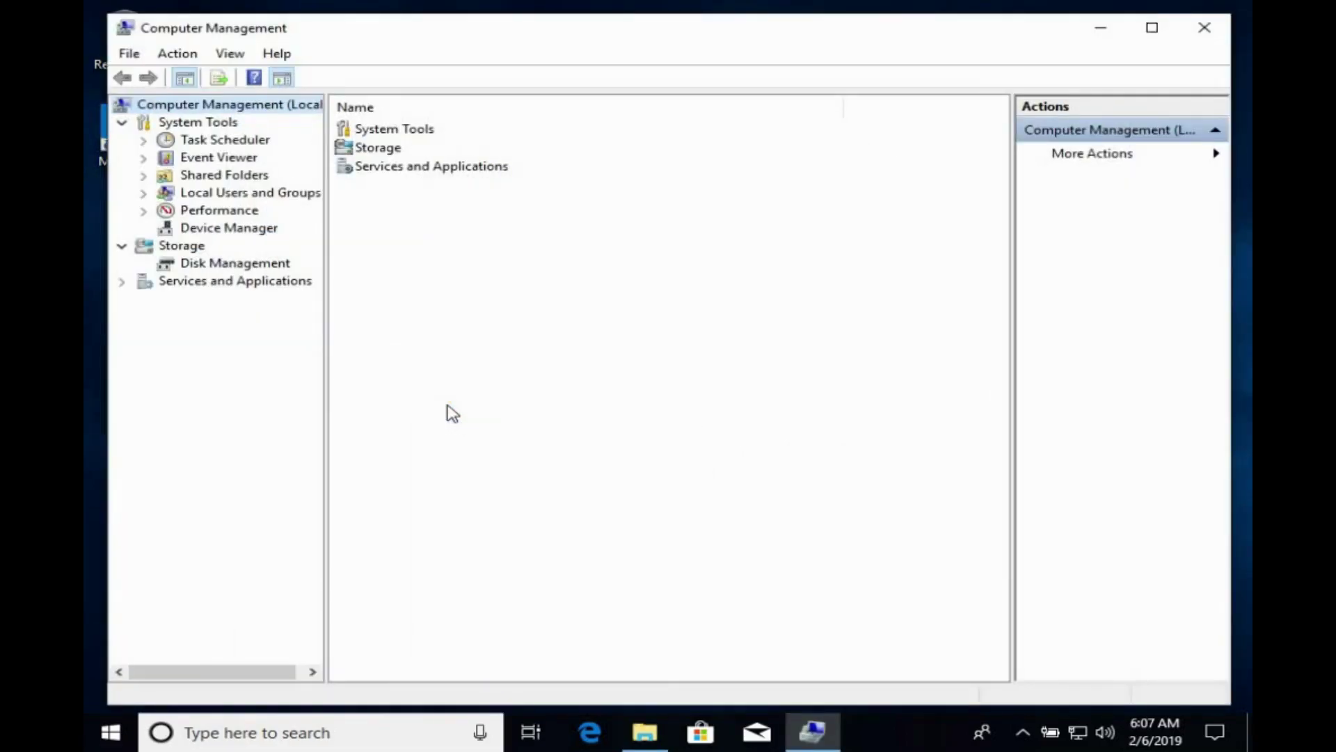
Shrink drive C: in Disk Management by 662756 MB, leaving 647.22 GB unallocated.
click(226, 263)
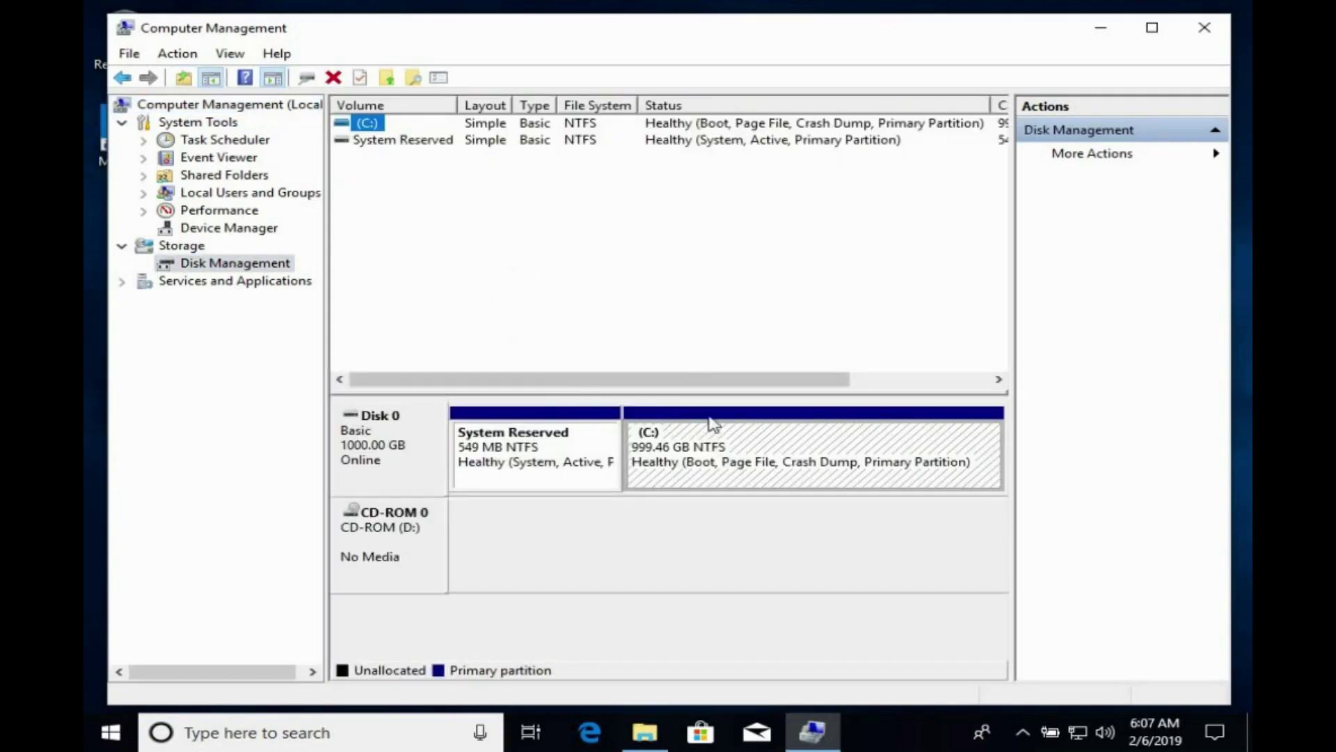
click(802, 451)
right_click(800, 448)
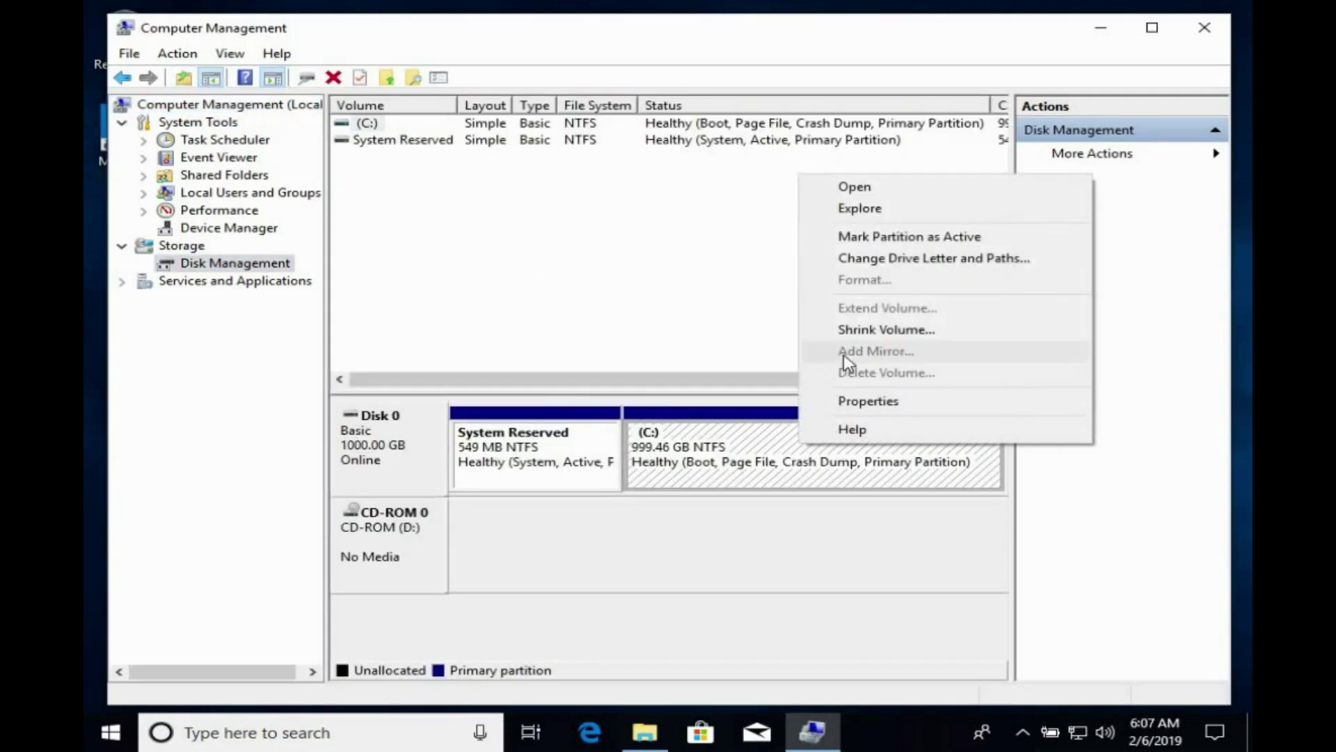
click(845, 331)
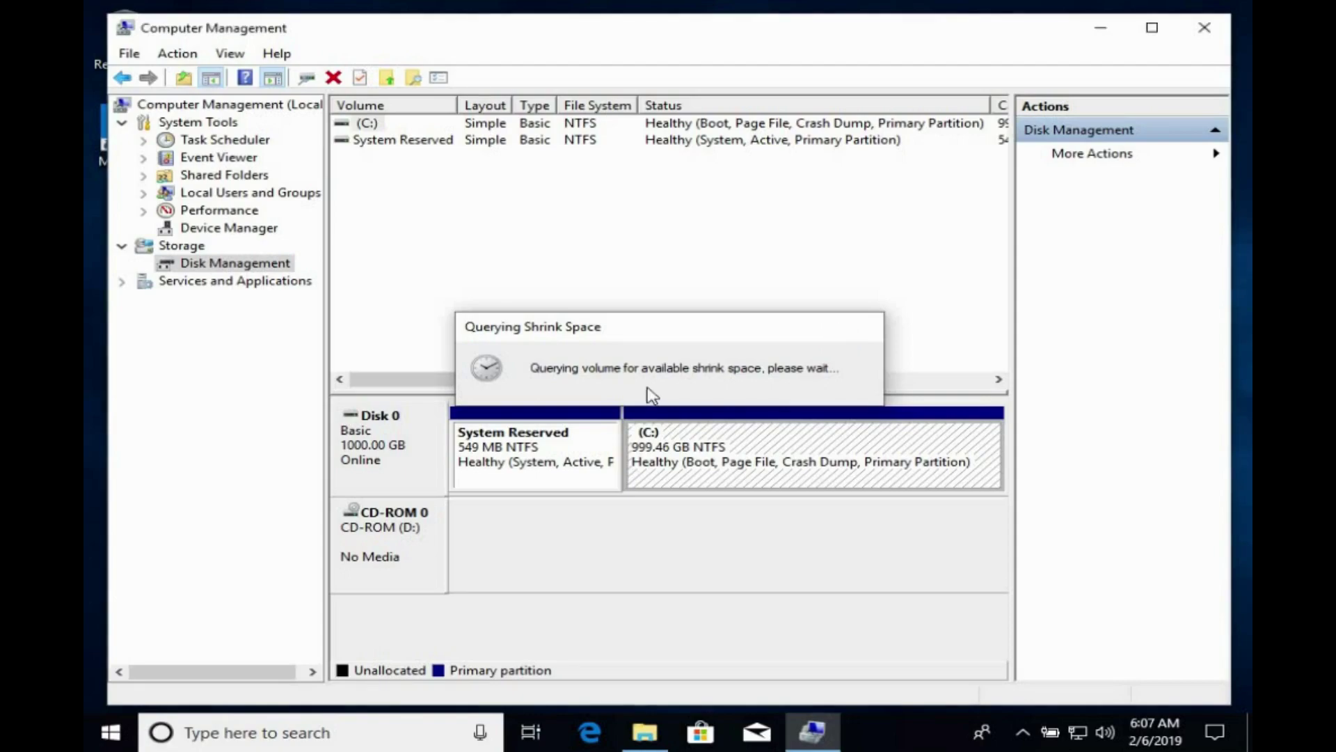
click(856, 314)
key(Left)
key(Left)
key(Left)
key(Left)
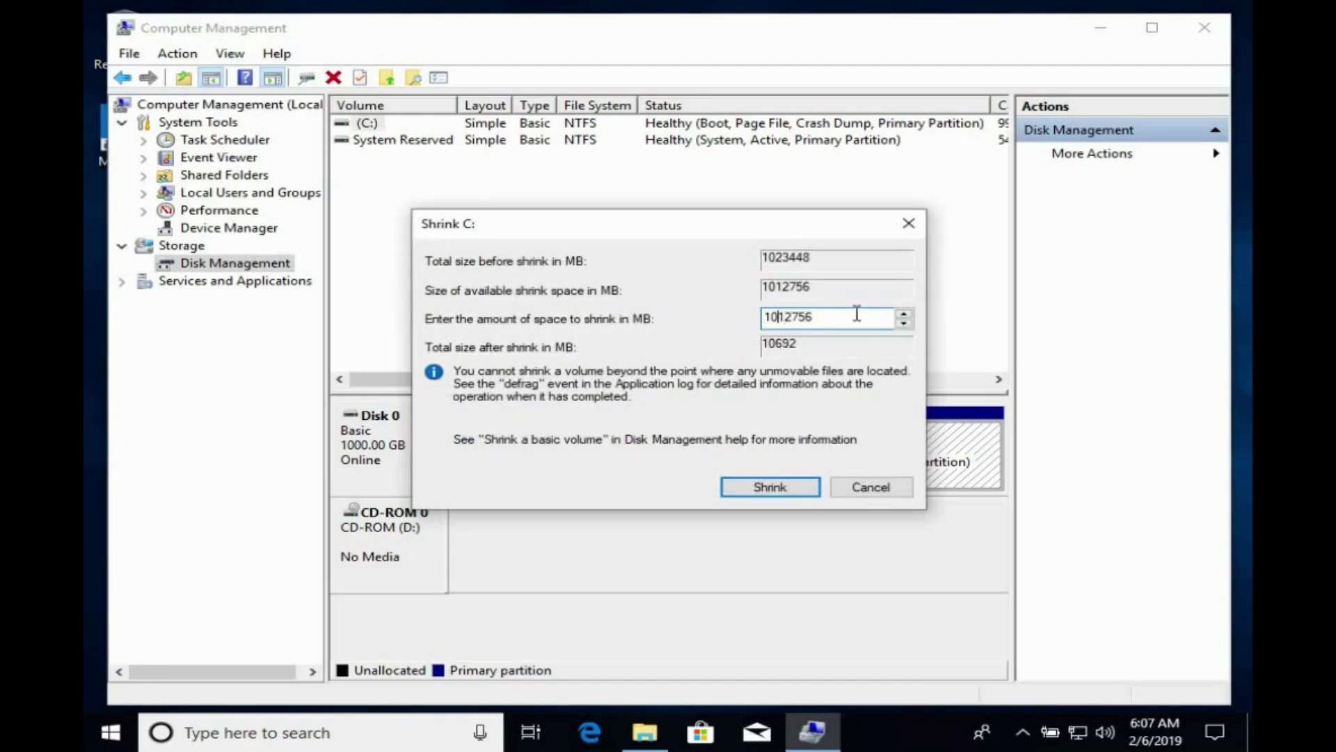
key(shift+Right)
key(shift+Right)
key(shift+Right)
text(66)
click(791, 487)
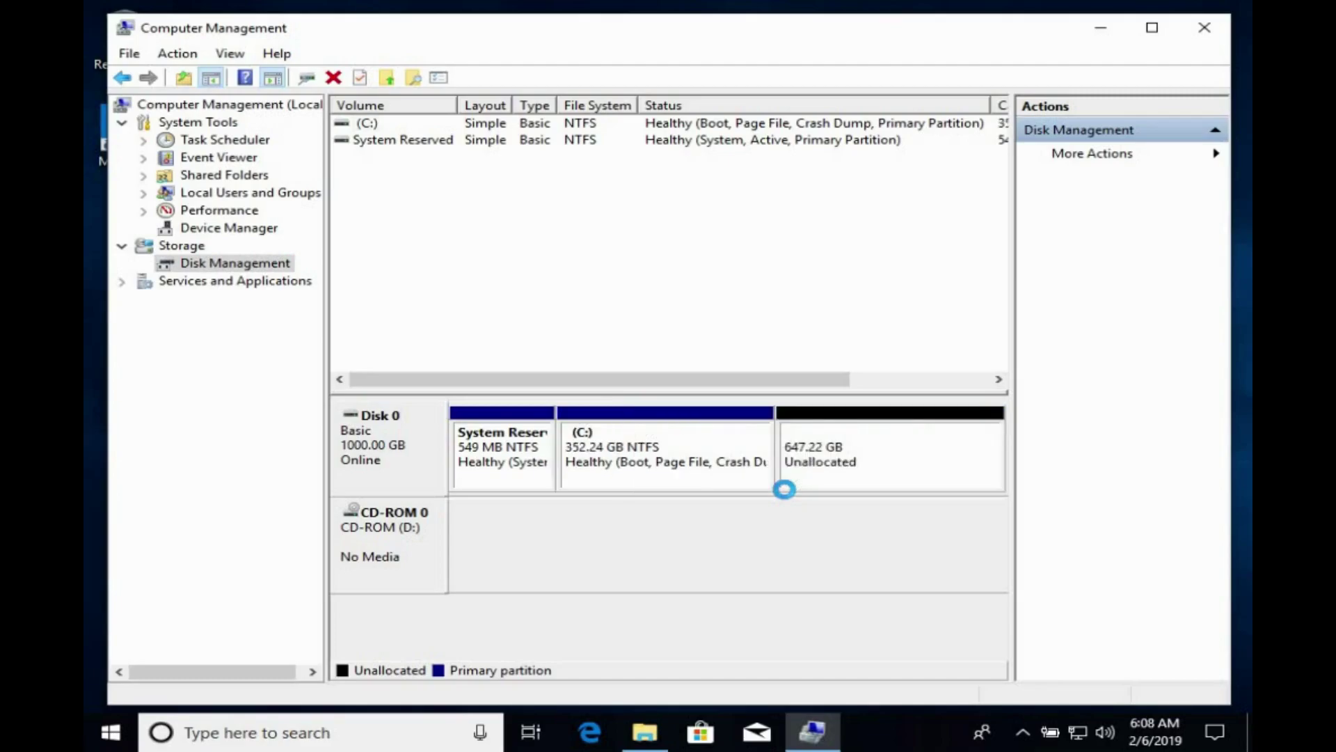
Create a 647.22 GB NTFS simple volume E: with default wizard settings, then close Computer Management.
right_click(925, 460)
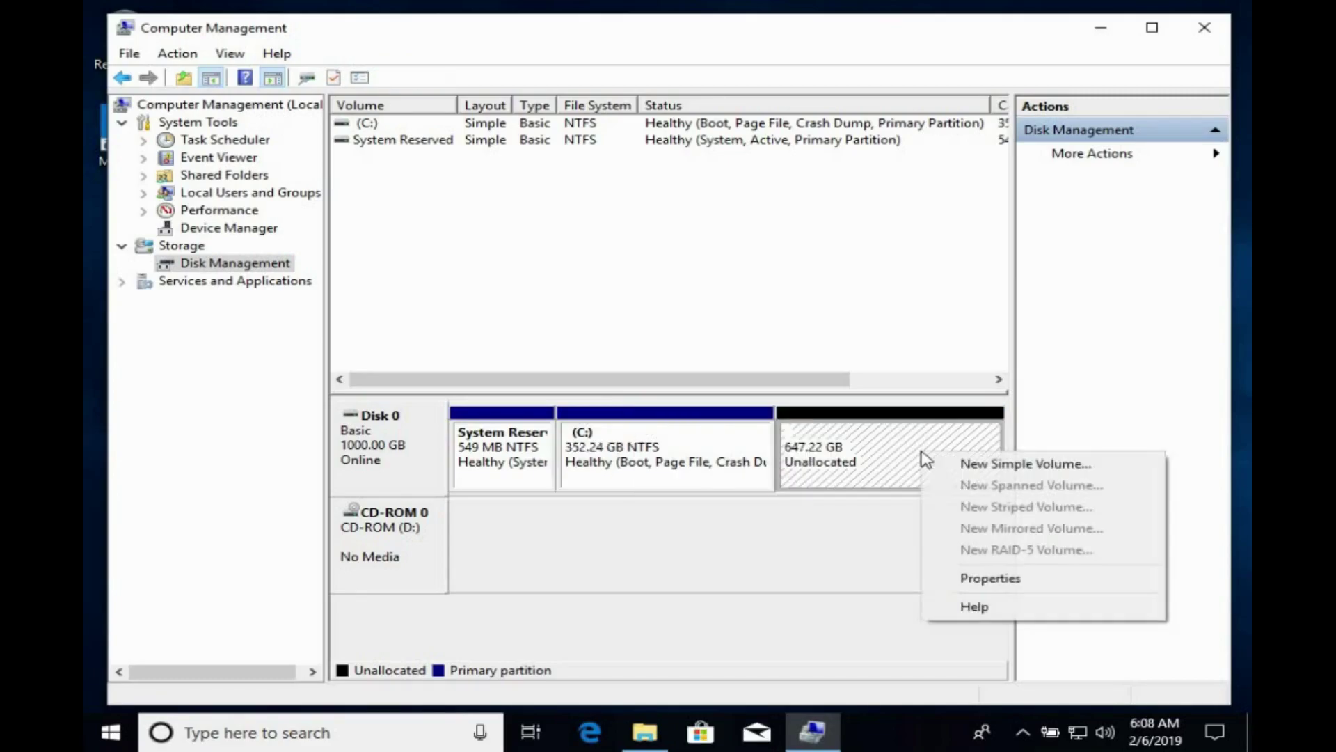
click(978, 468)
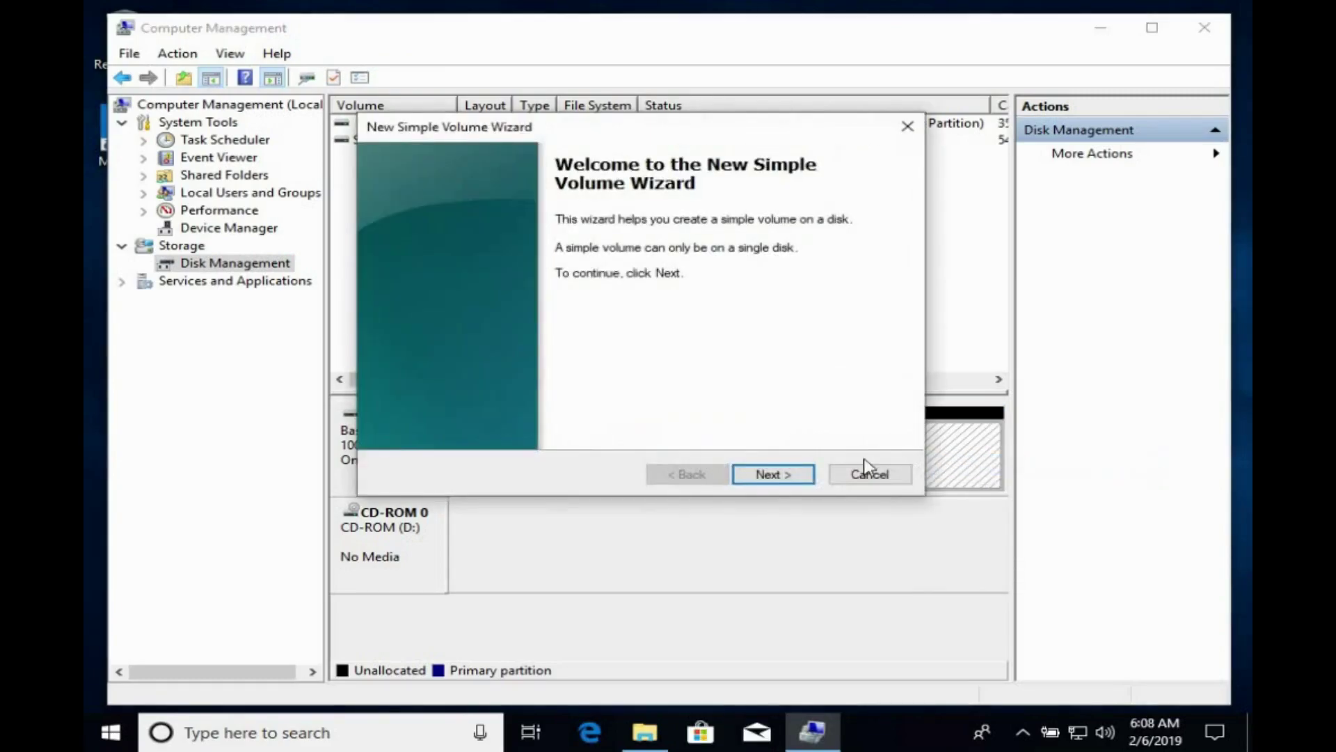
click(785, 483)
click(787, 486)
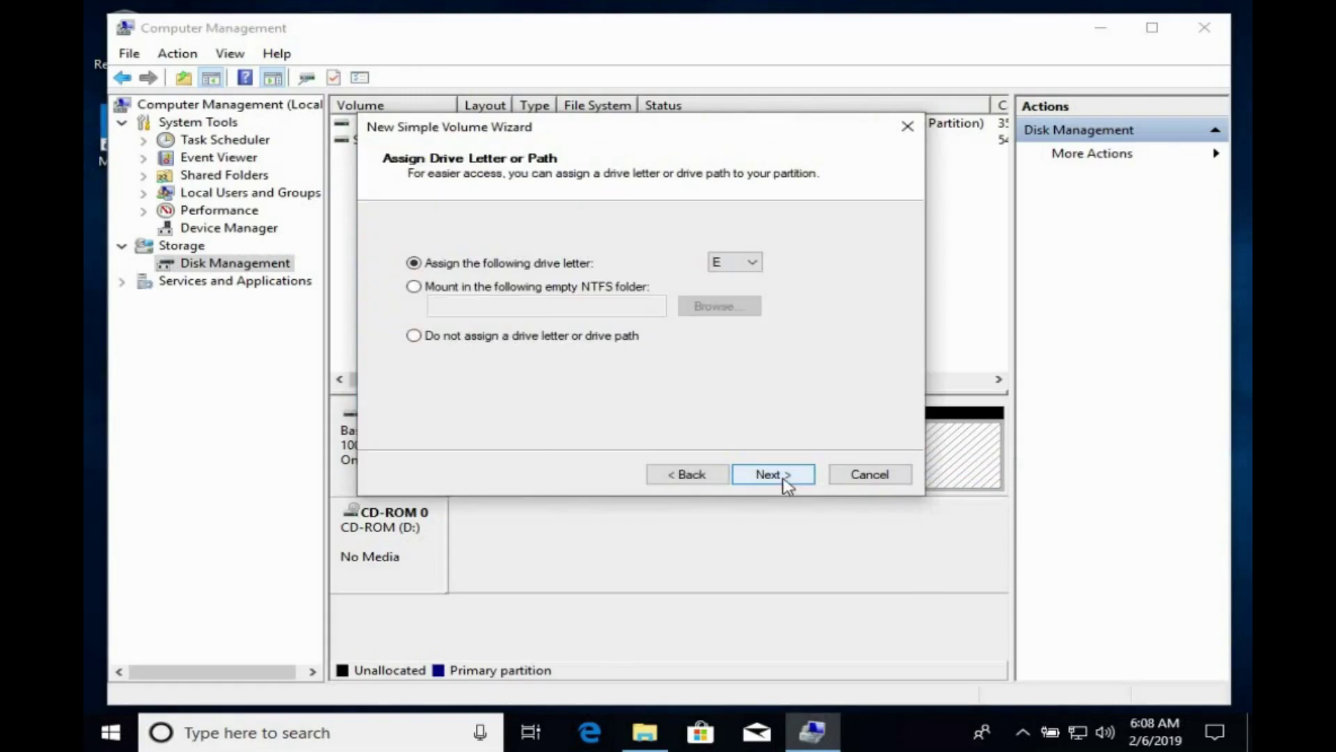
click(787, 486)
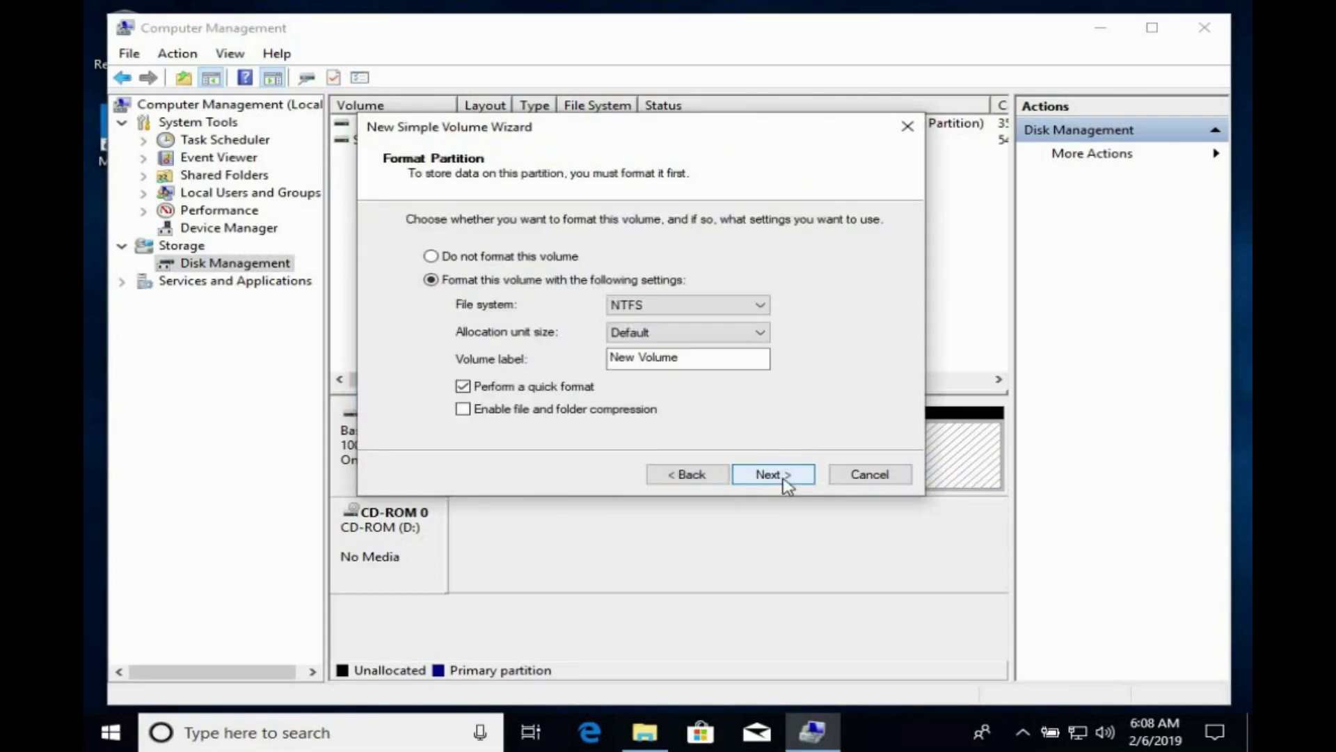
click(787, 486)
click(787, 486)
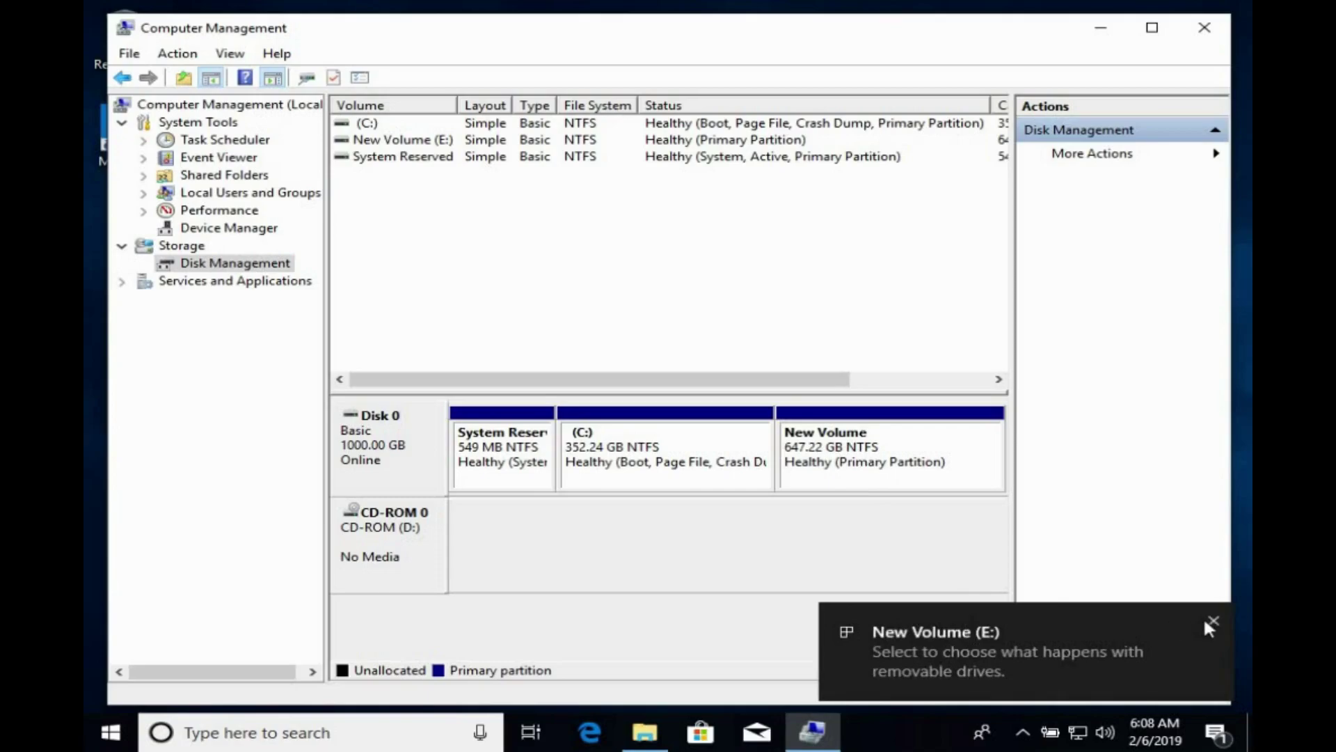
click(1214, 620)
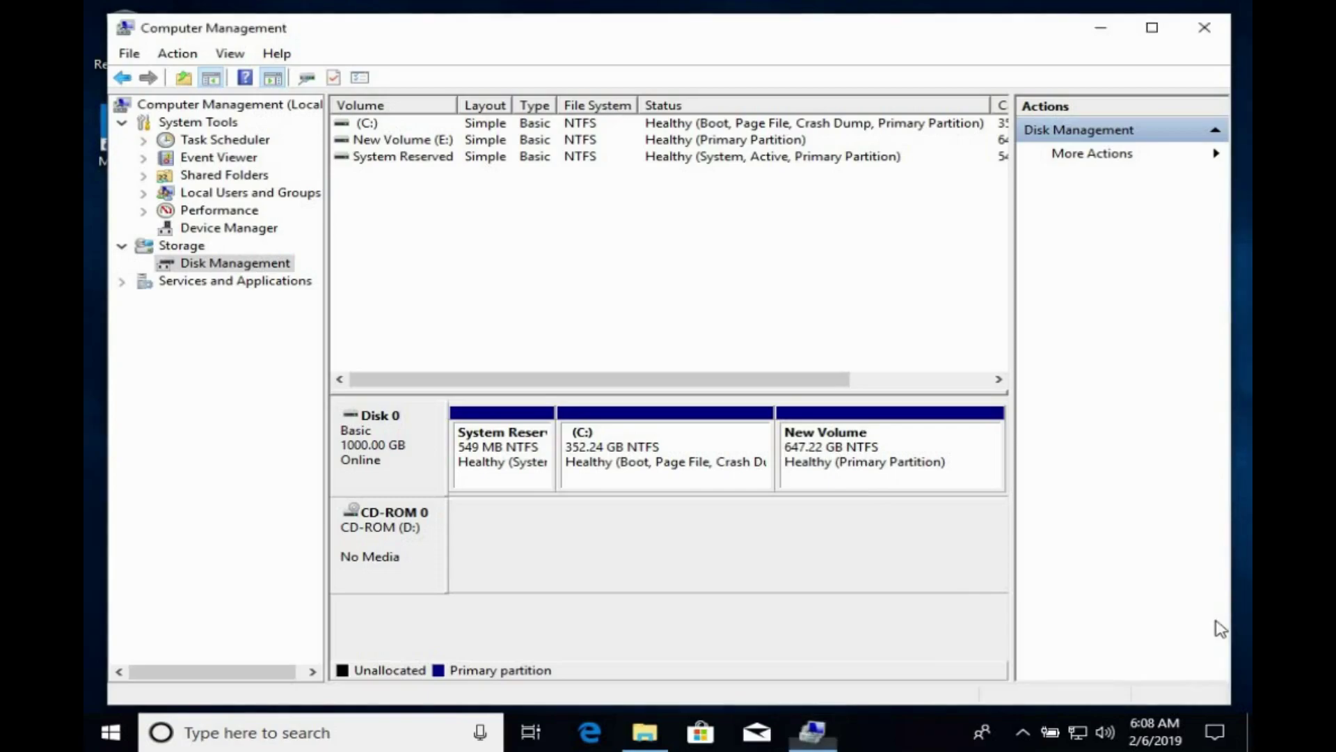
click(1223, 29)
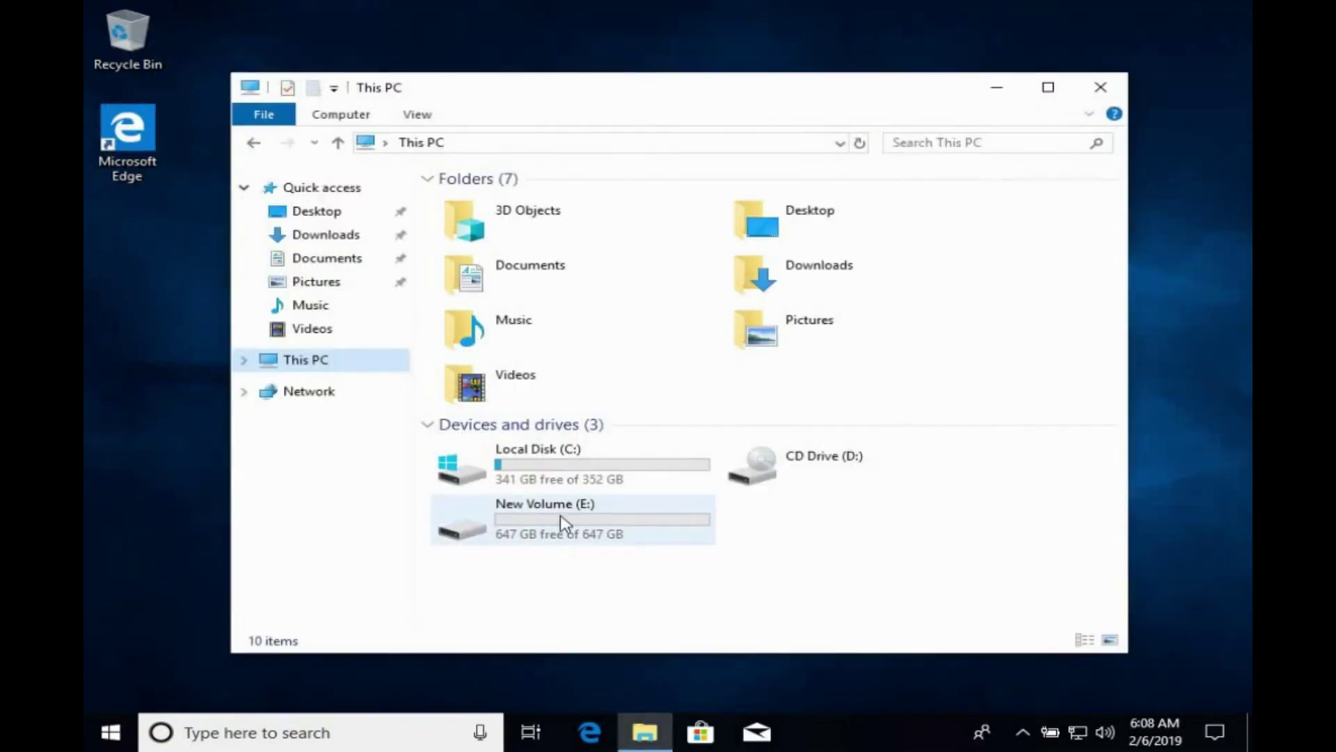
Refresh the This PC view and close File Explorer.
right_click(777, 570)
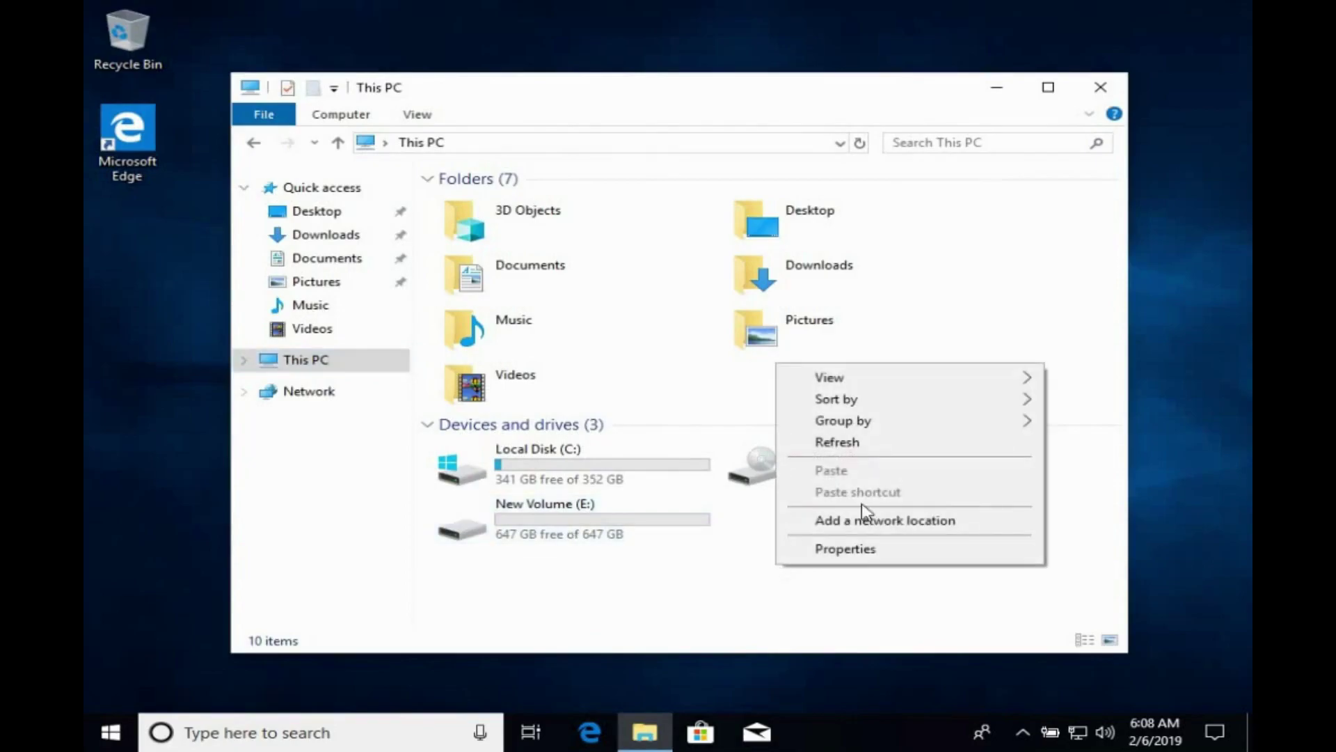
click(838, 442)
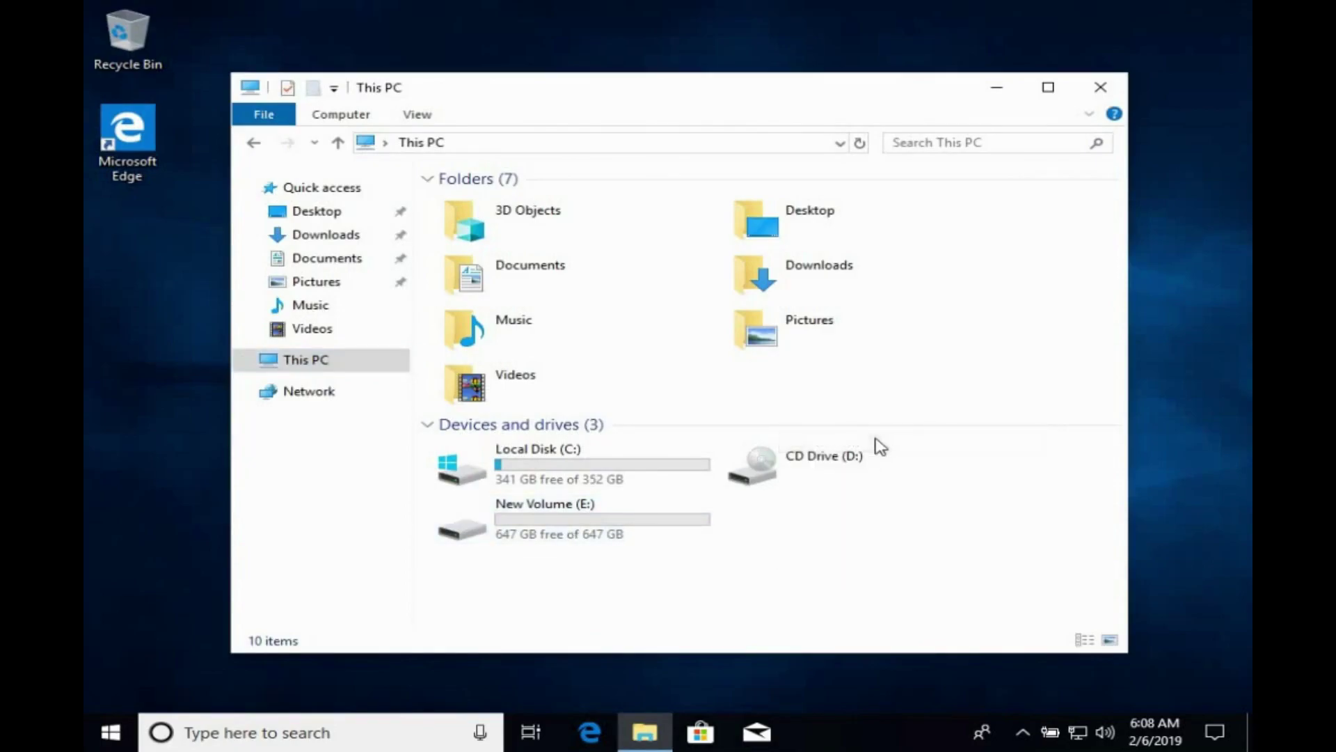
click(1101, 89)
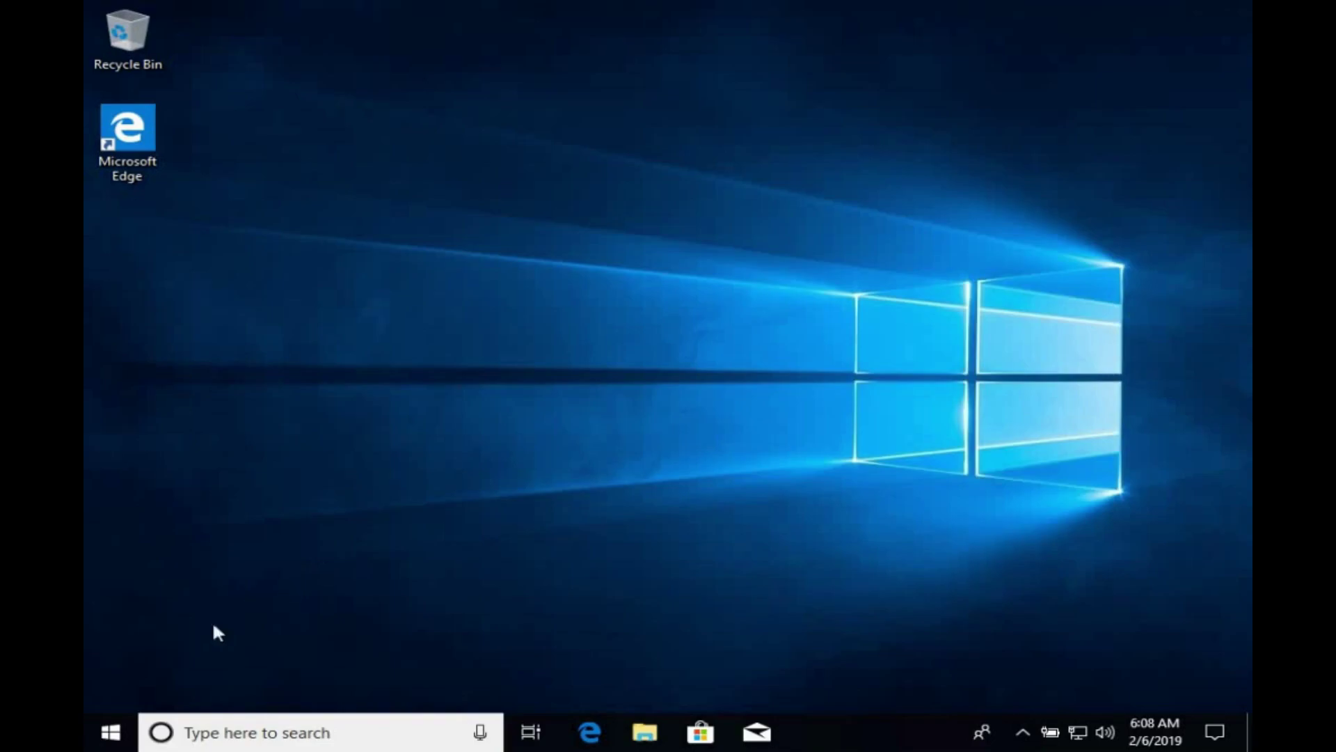
Restart Windows from the Start menu's Power options.
click(111, 735)
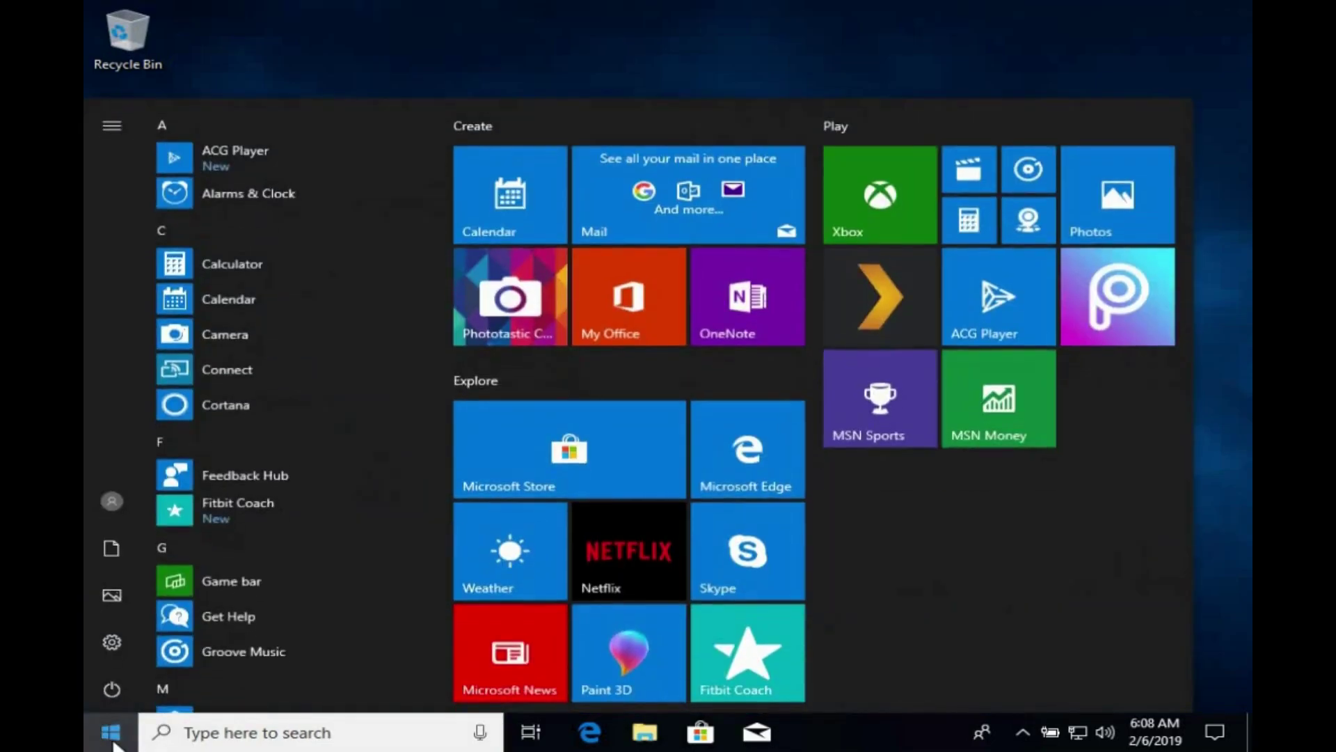
click(108, 691)
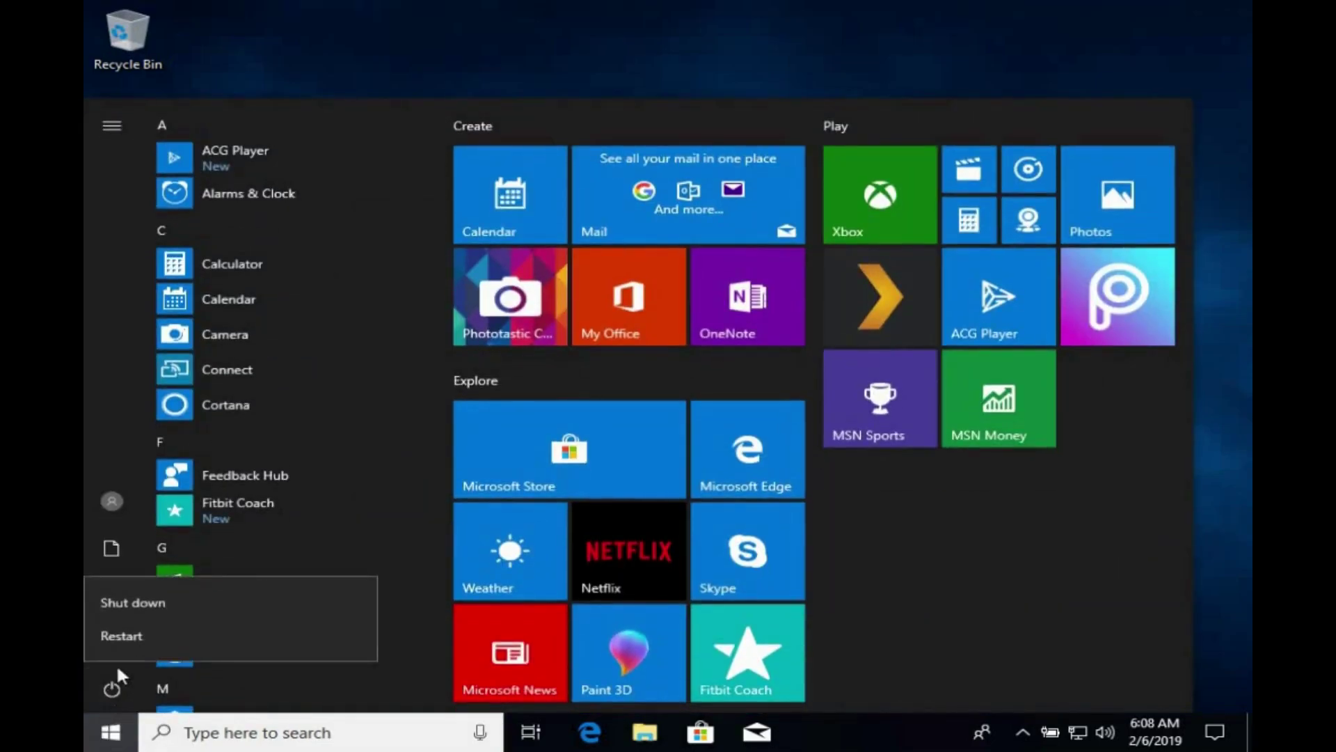
click(132, 635)
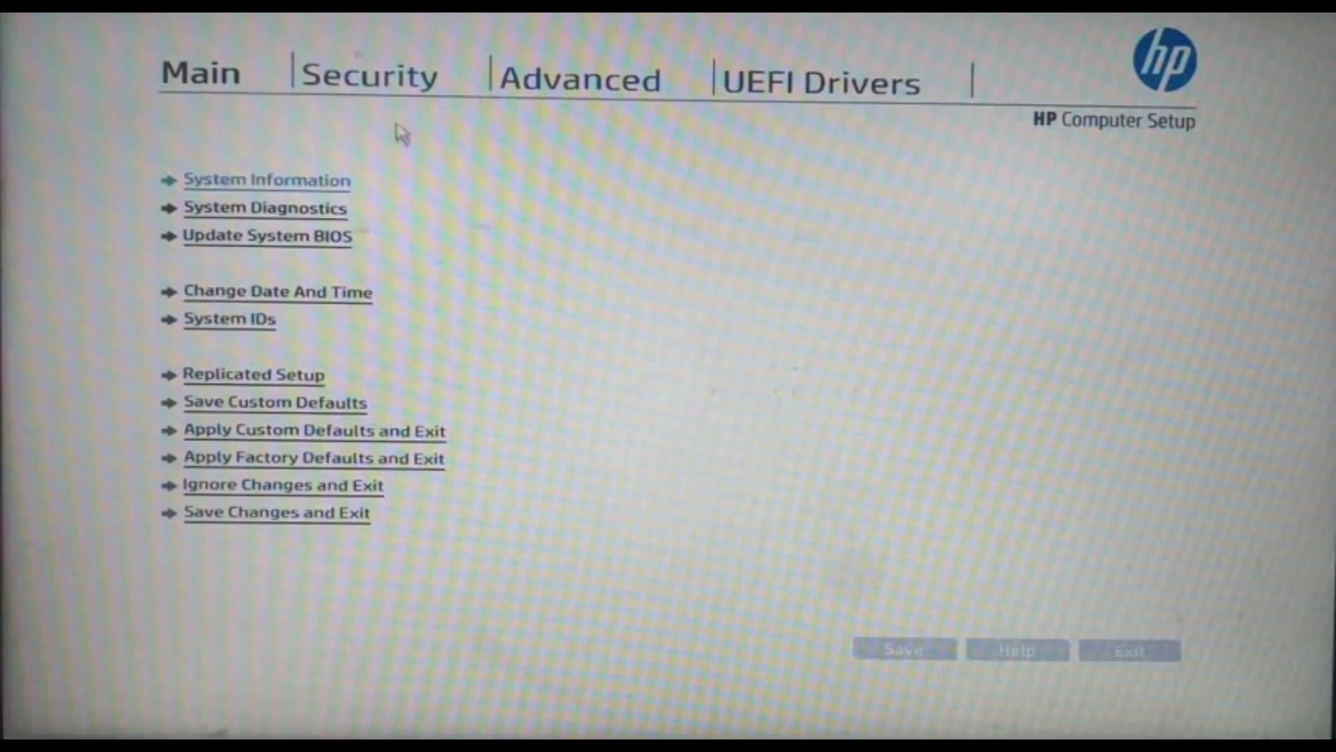
Tick USB Storage Boot under Advanced > Boot Options, then save and exit HP Computer Setup.
click(569, 94)
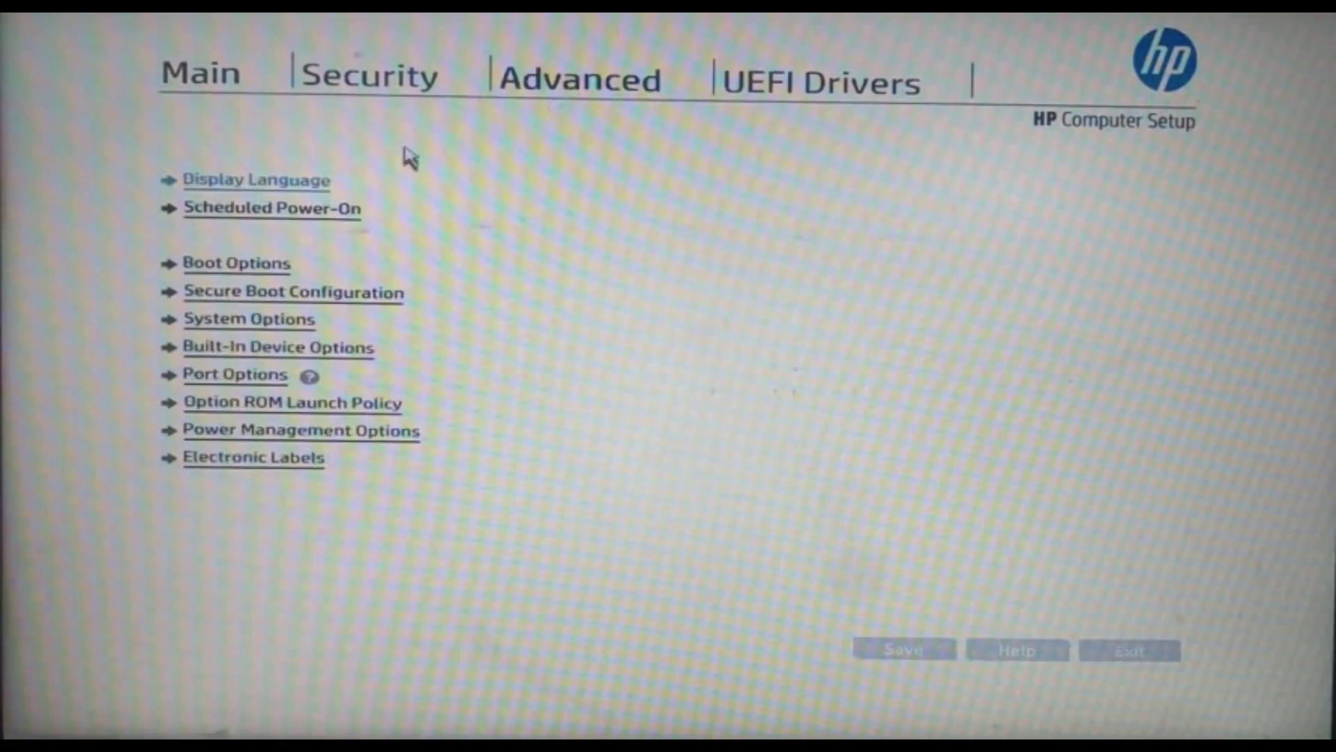
click(238, 277)
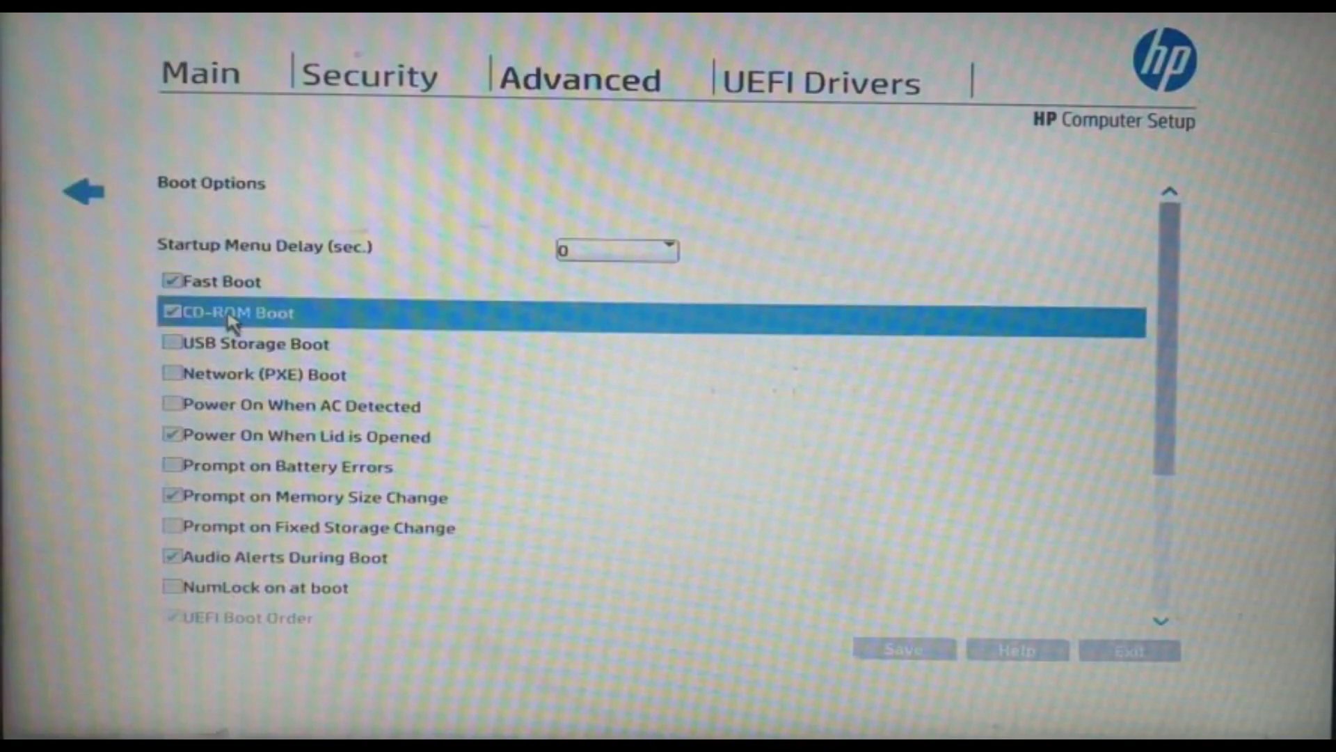
click(221, 348)
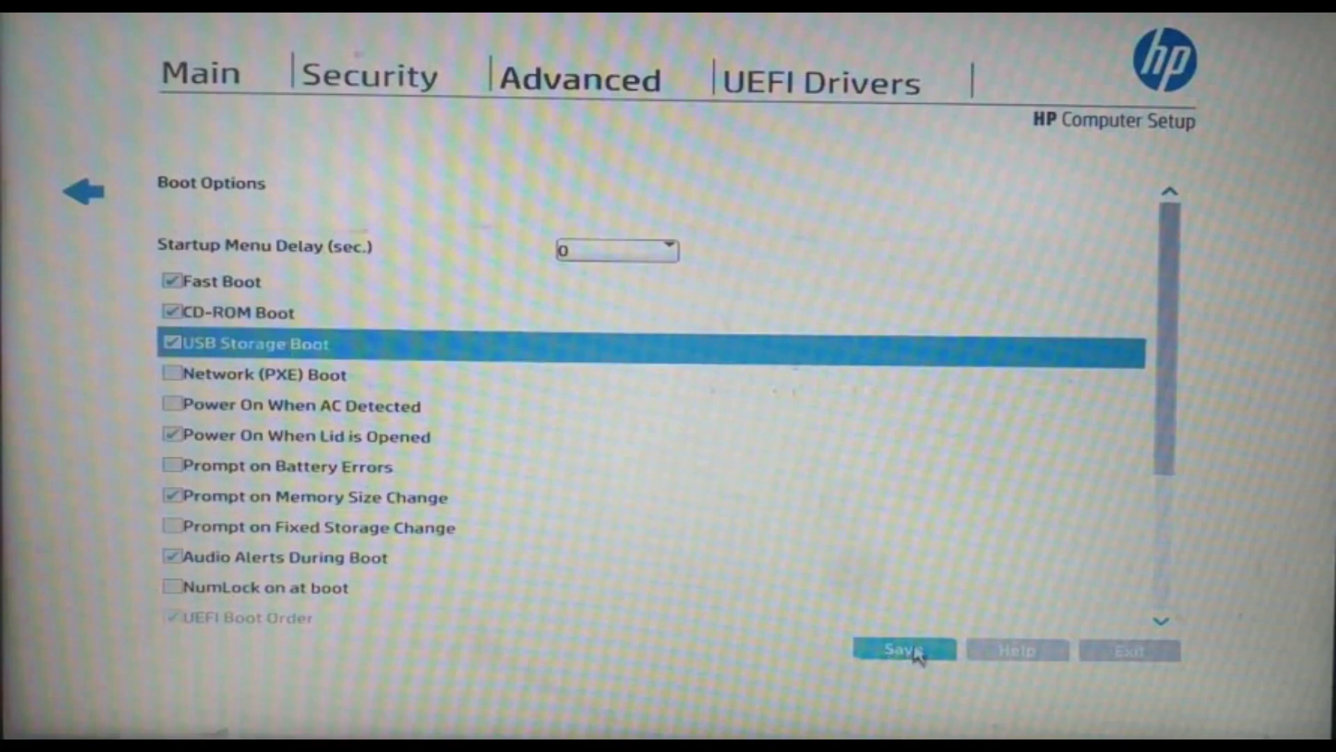
click(915, 650)
click(195, 230)
click(1147, 650)
click(206, 268)
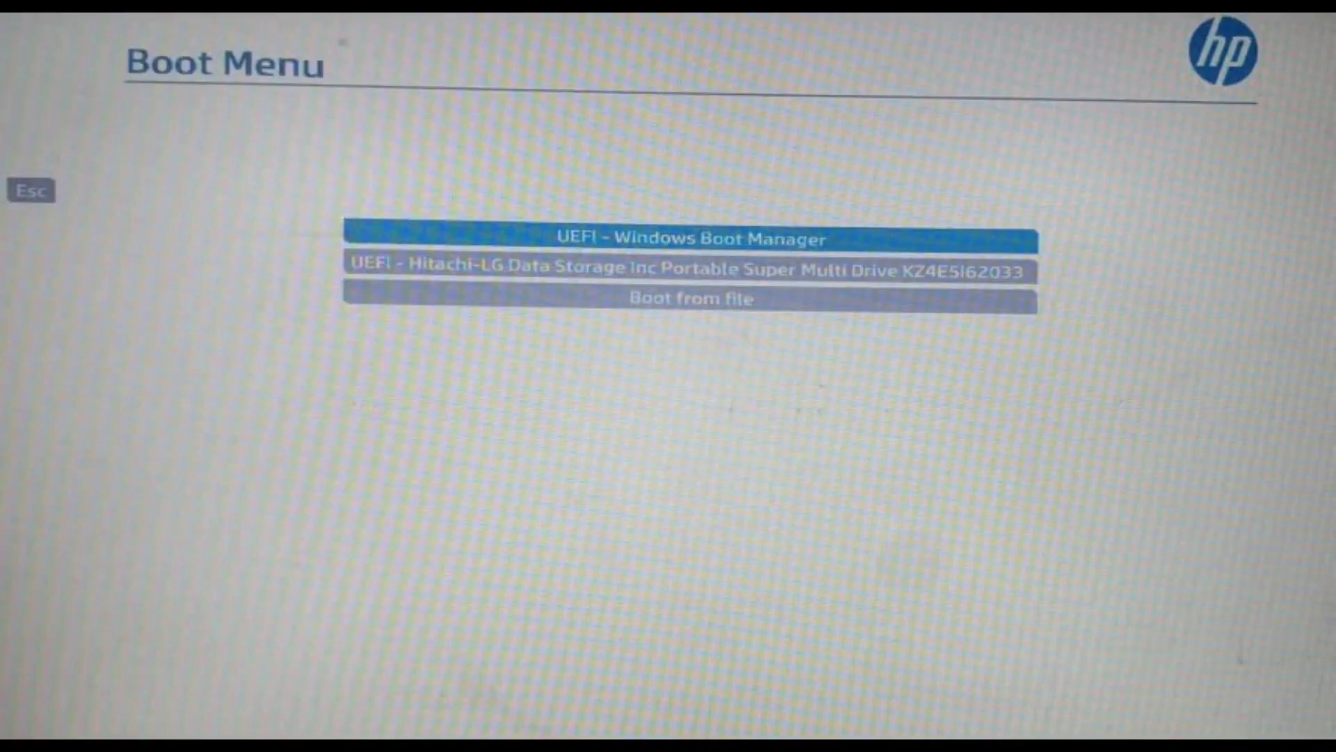
Choose the Hitachi-LG portable optical drive in the HP Boot Menu to boot the Ubuntu DVD.
key(Down)
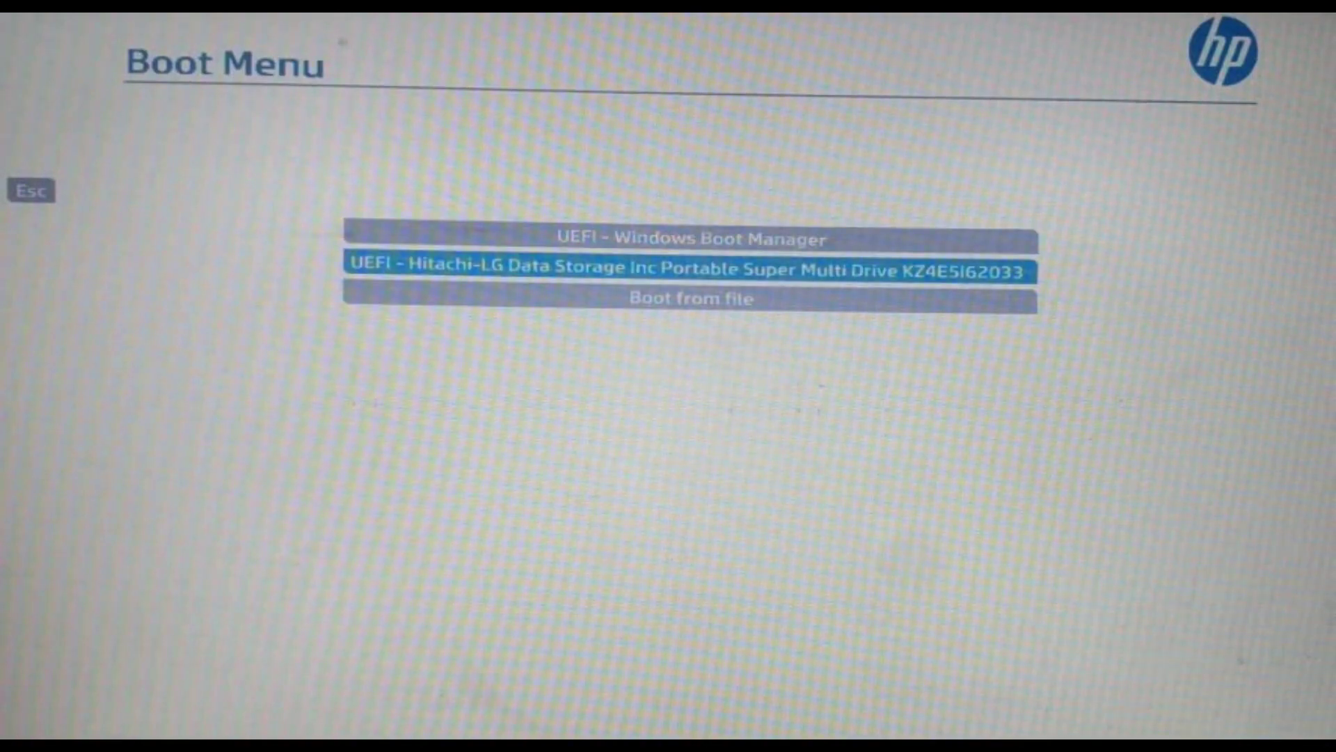
key(Return)
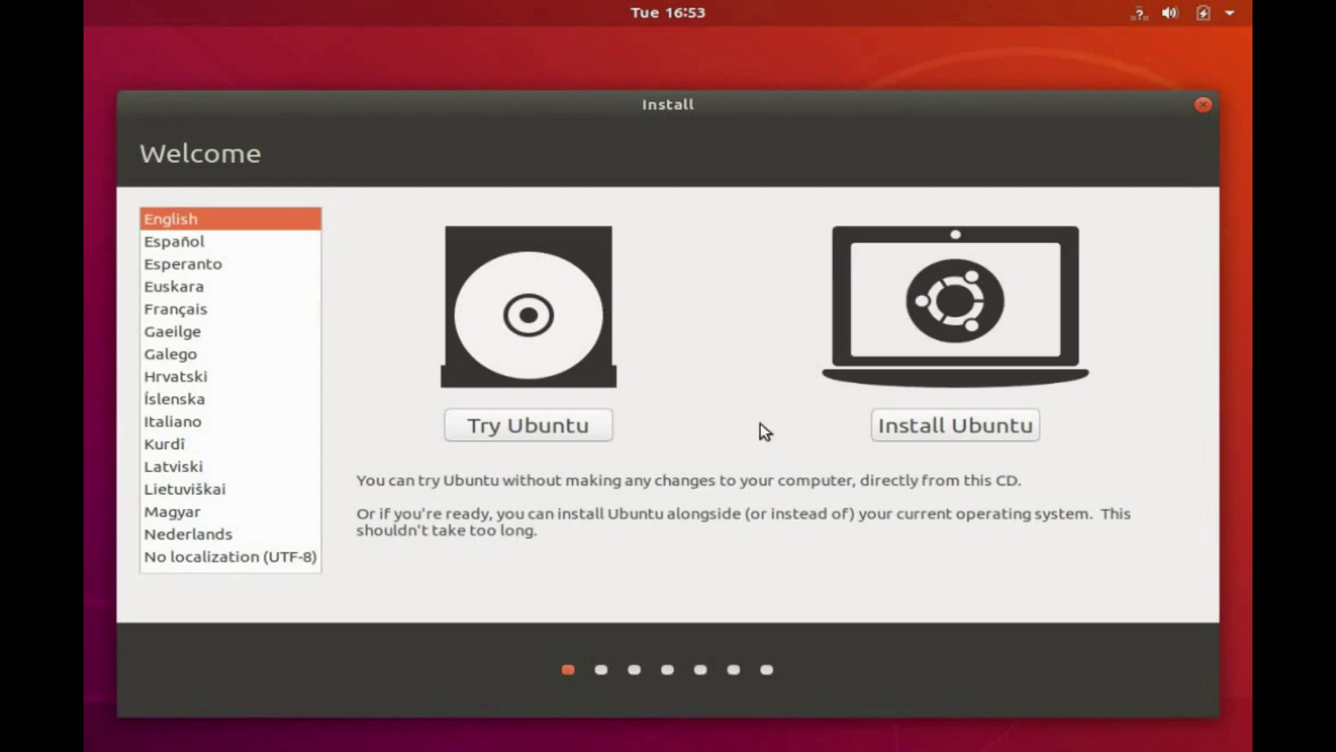
Install Ubuntu with the English (US) keyboard, normal installation, and third-party software included.
click(965, 433)
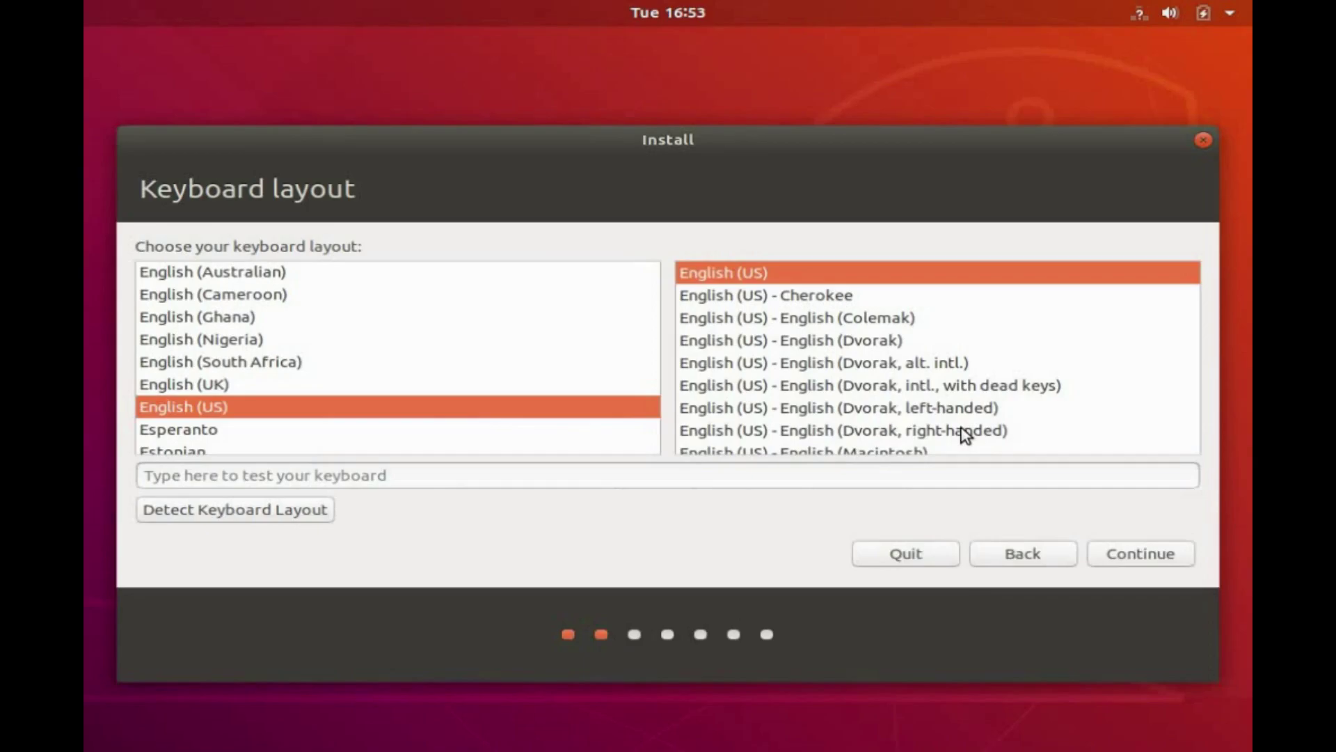
click(1137, 552)
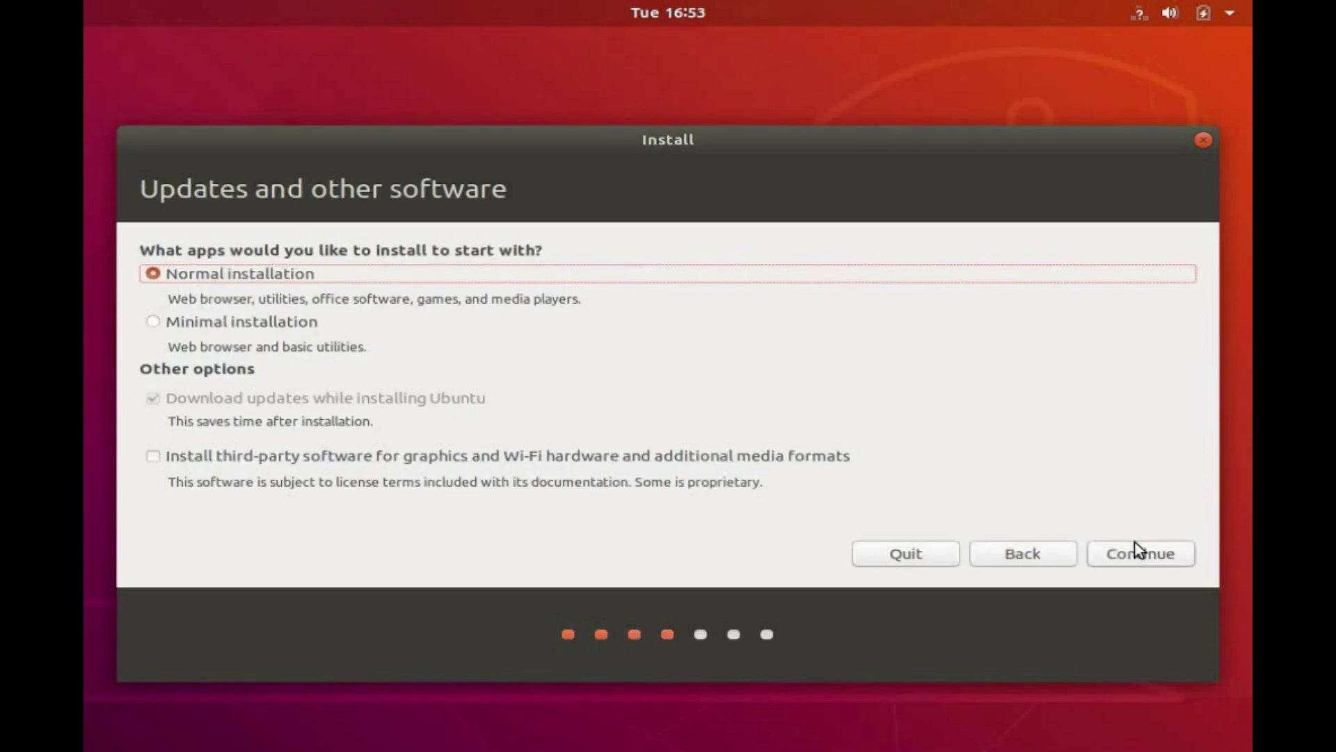
double_click(155, 457)
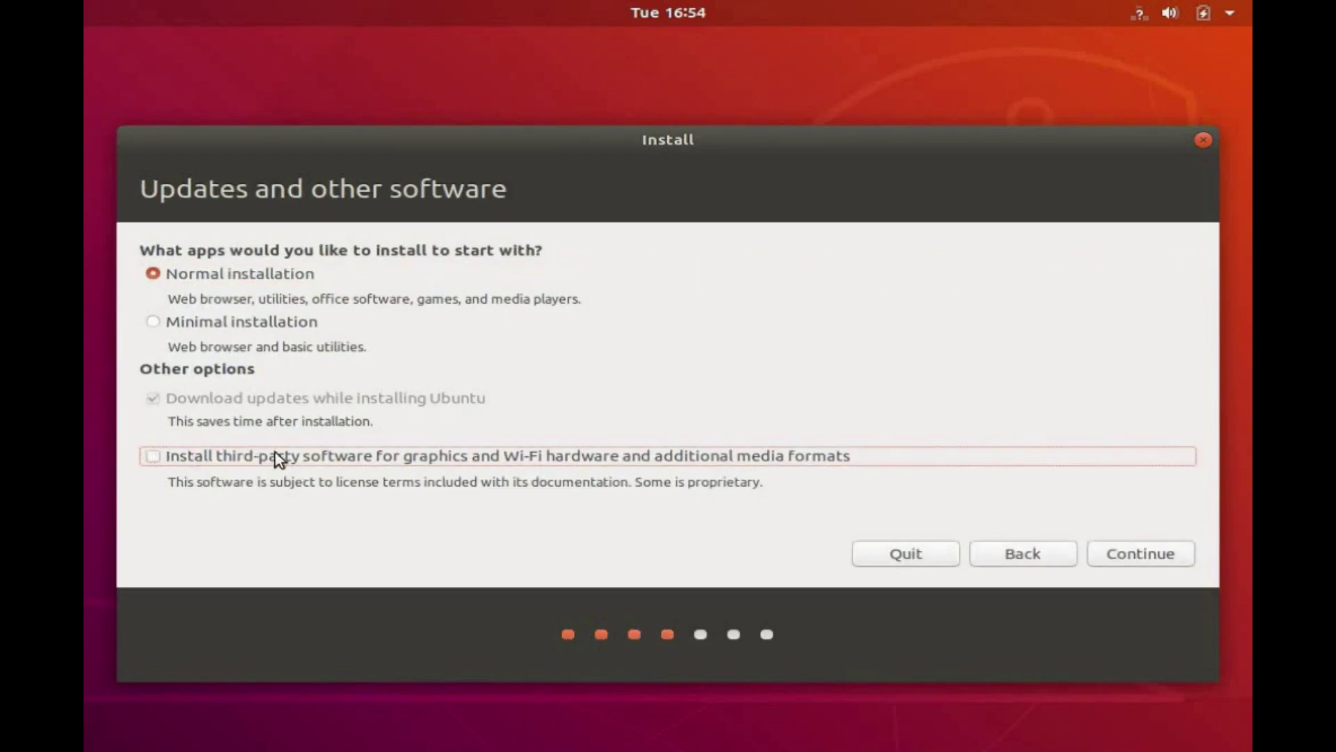
click(153, 458)
click(1147, 557)
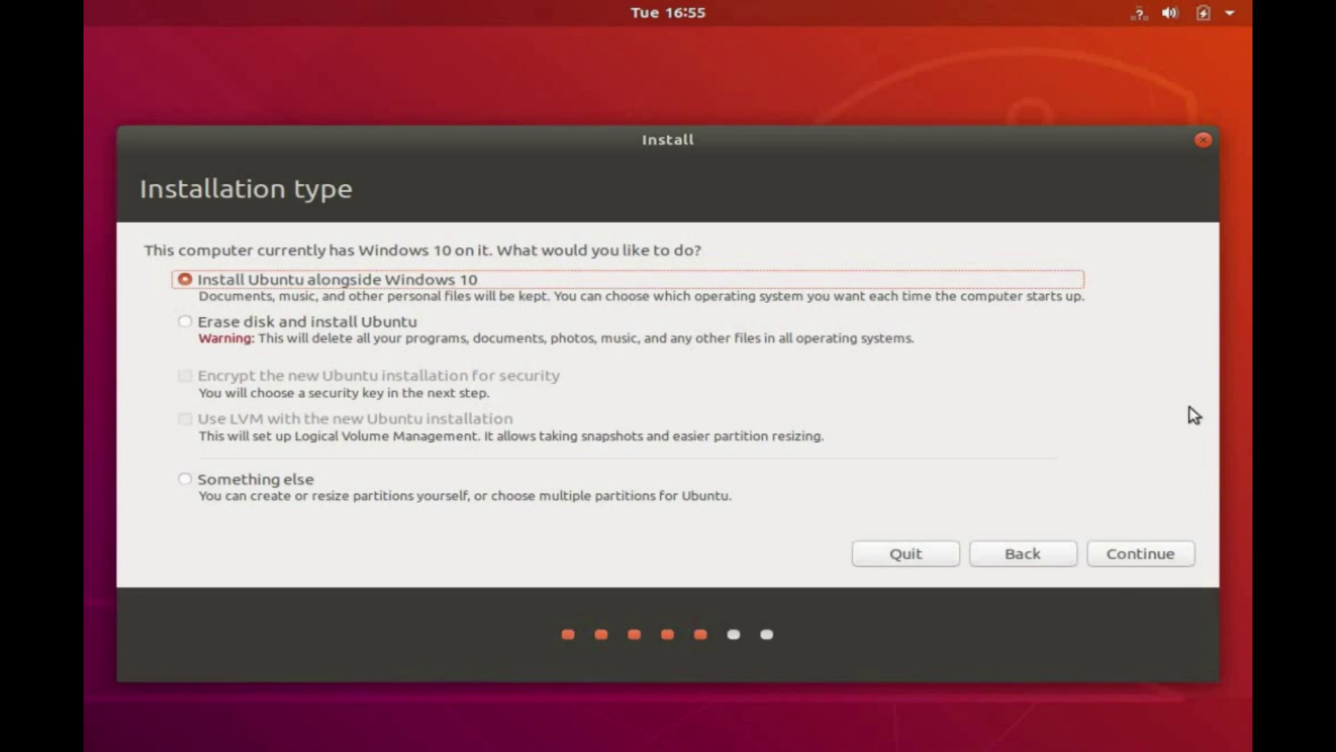
Install alongside Windows 10, adjust the partition split, and confirm writing the changes to disk.
click(1140, 560)
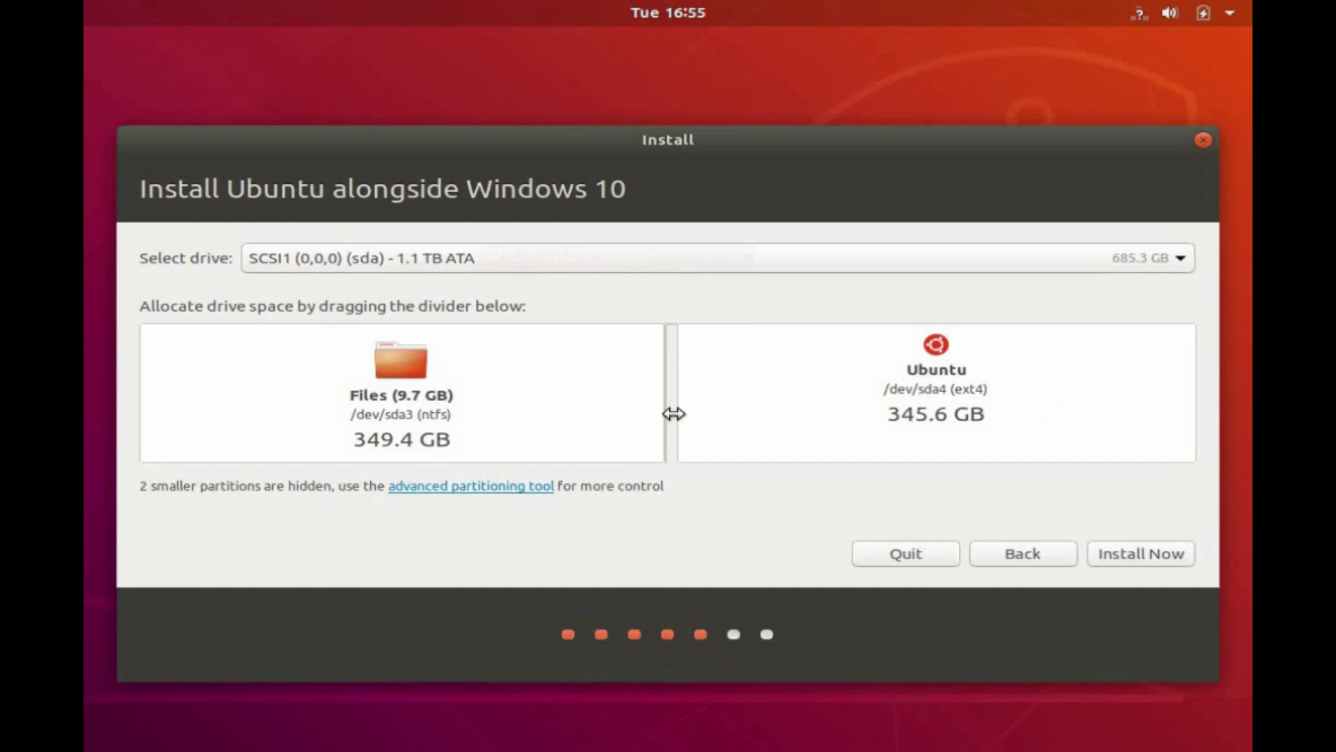
mouse_move(673, 413)
mouse_down()
mouse_move(573, 415)
mouse_move(799, 432)
mouse_move(674, 421)
mouse_move(806, 420)
mouse_move(669, 411)
mouse_up()
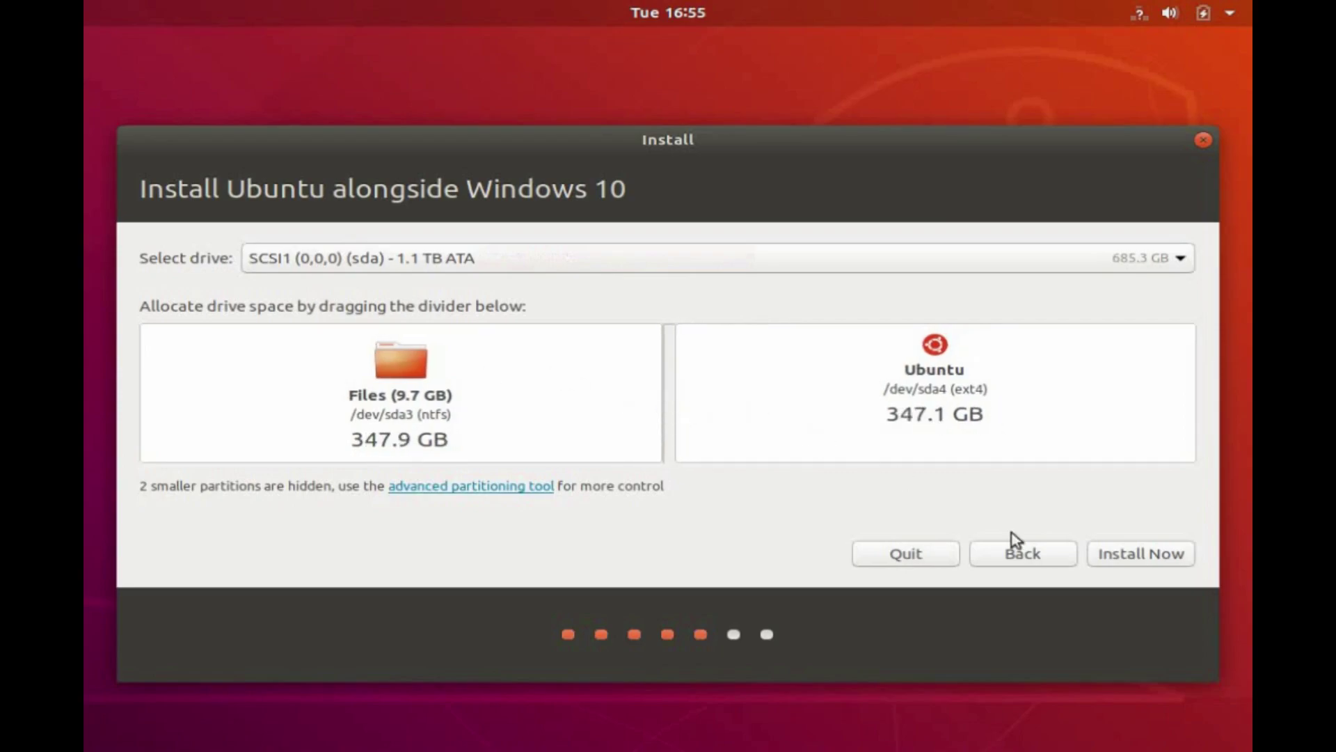
click(1143, 556)
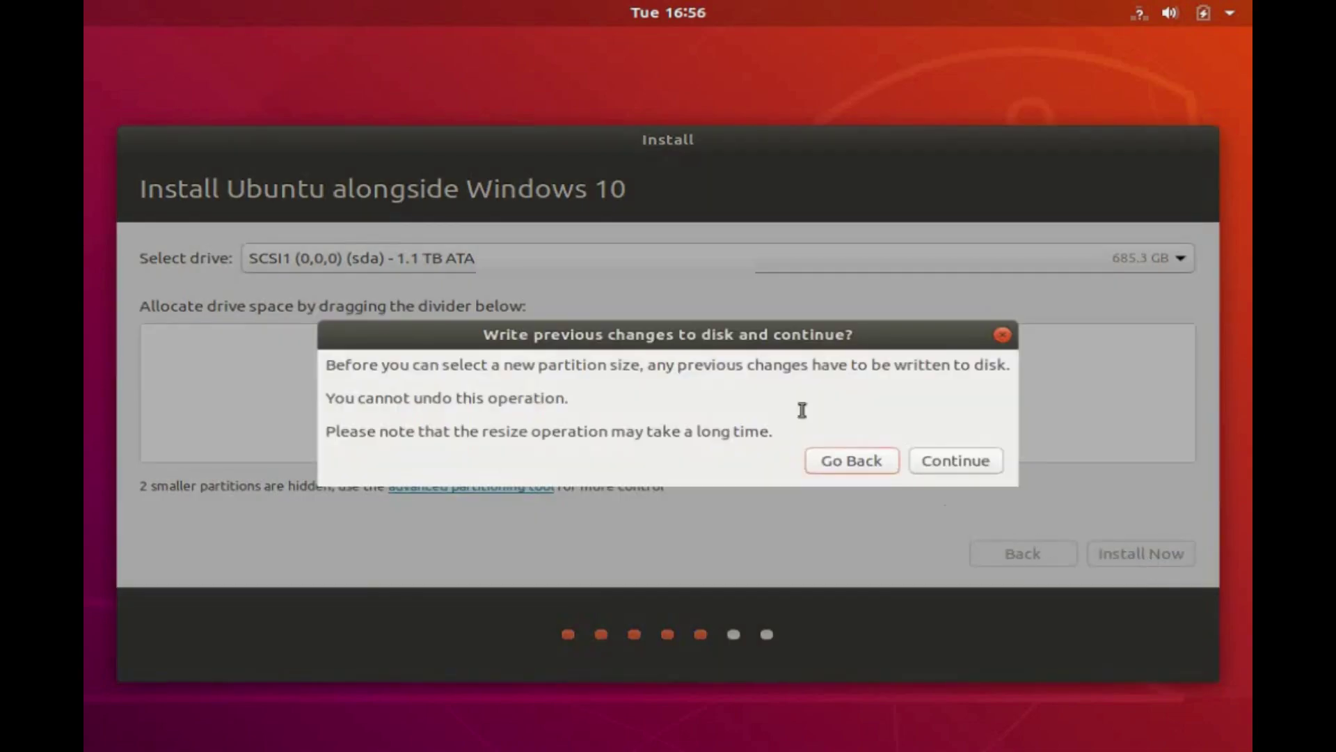
click(968, 460)
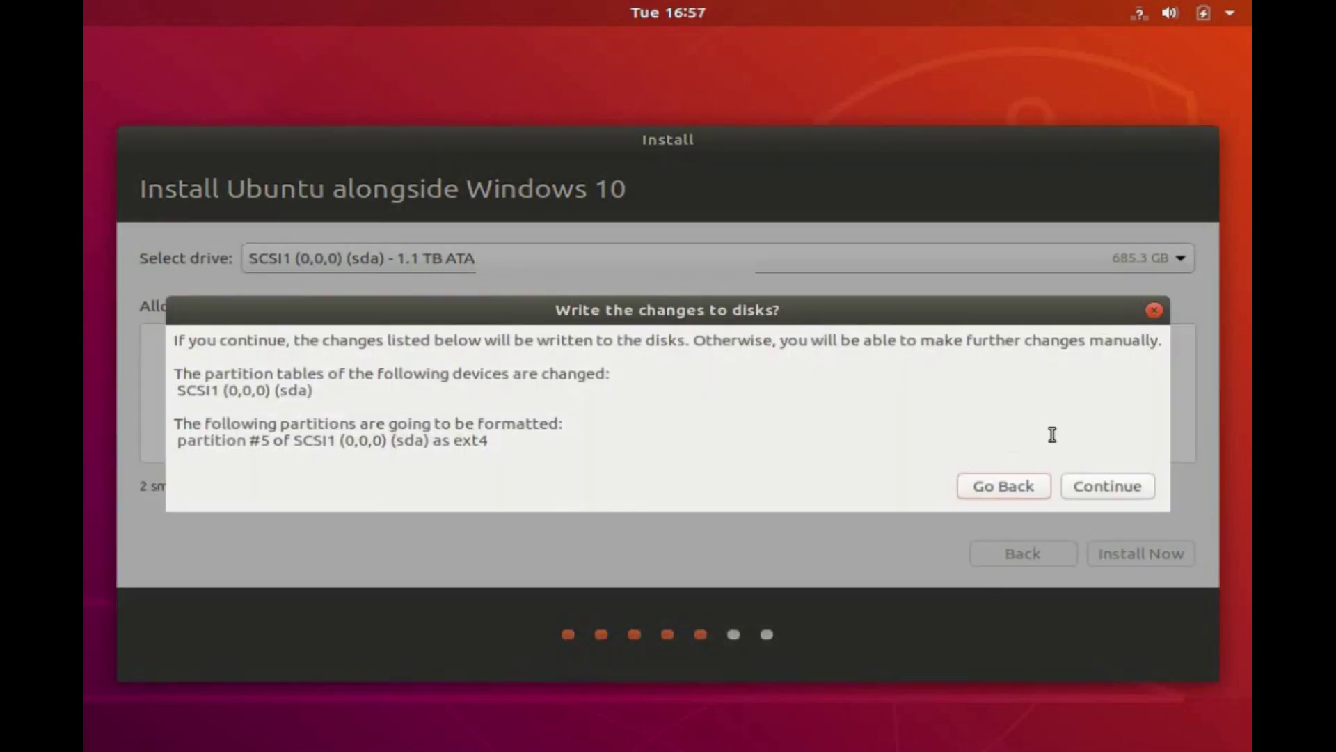
click(1122, 494)
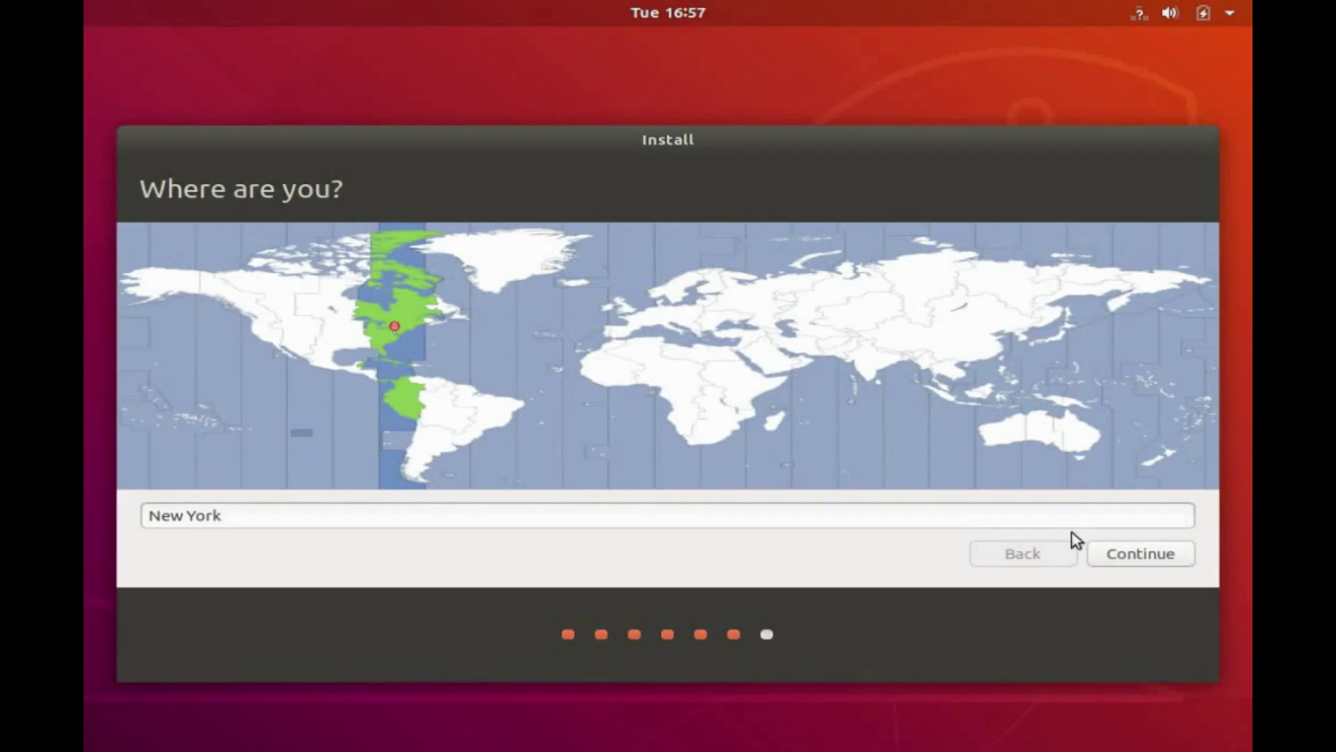
Keep New York as the location, enter the user's name, computer name and password, then install.
click(1152, 555)
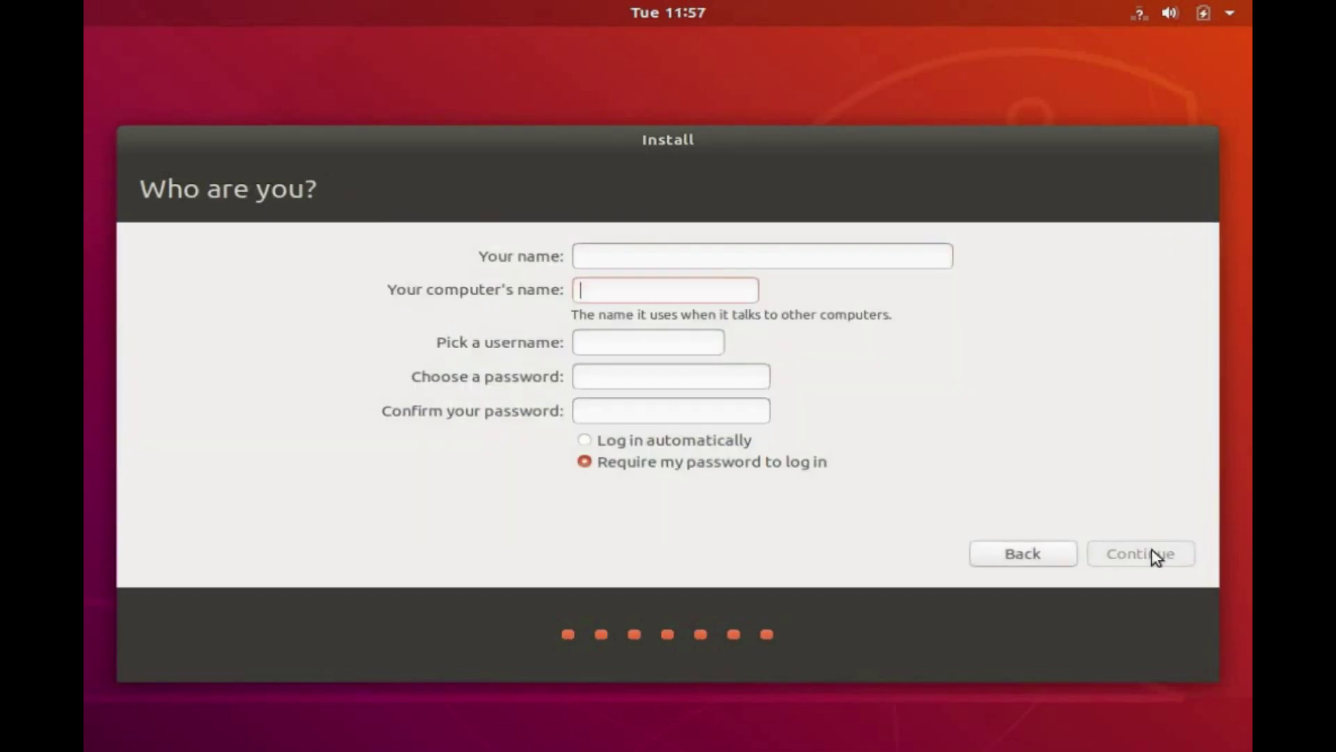
text(anurag-PC)
key(shift+Tab)
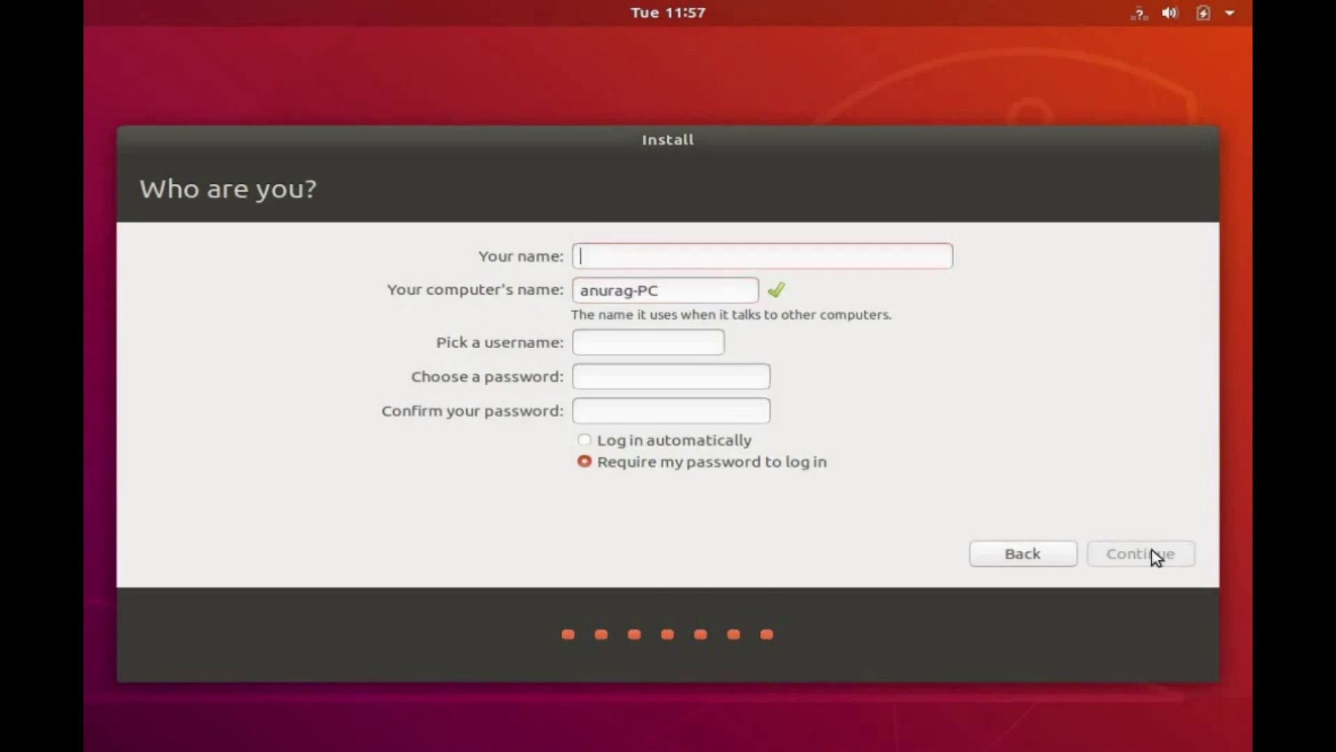
text(Anurag)
key(Tab)
key(Tab)
key(Tab)
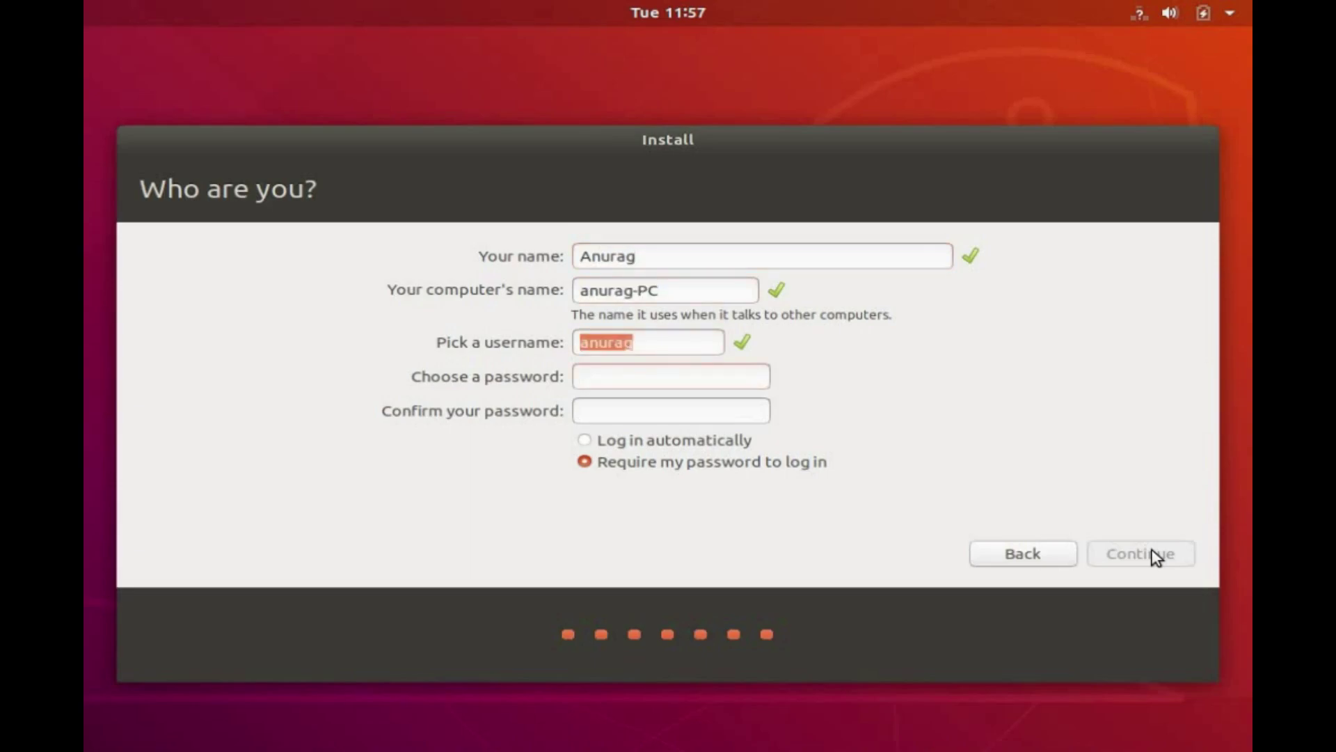
text(1234)
key(Tab)
text(1234)
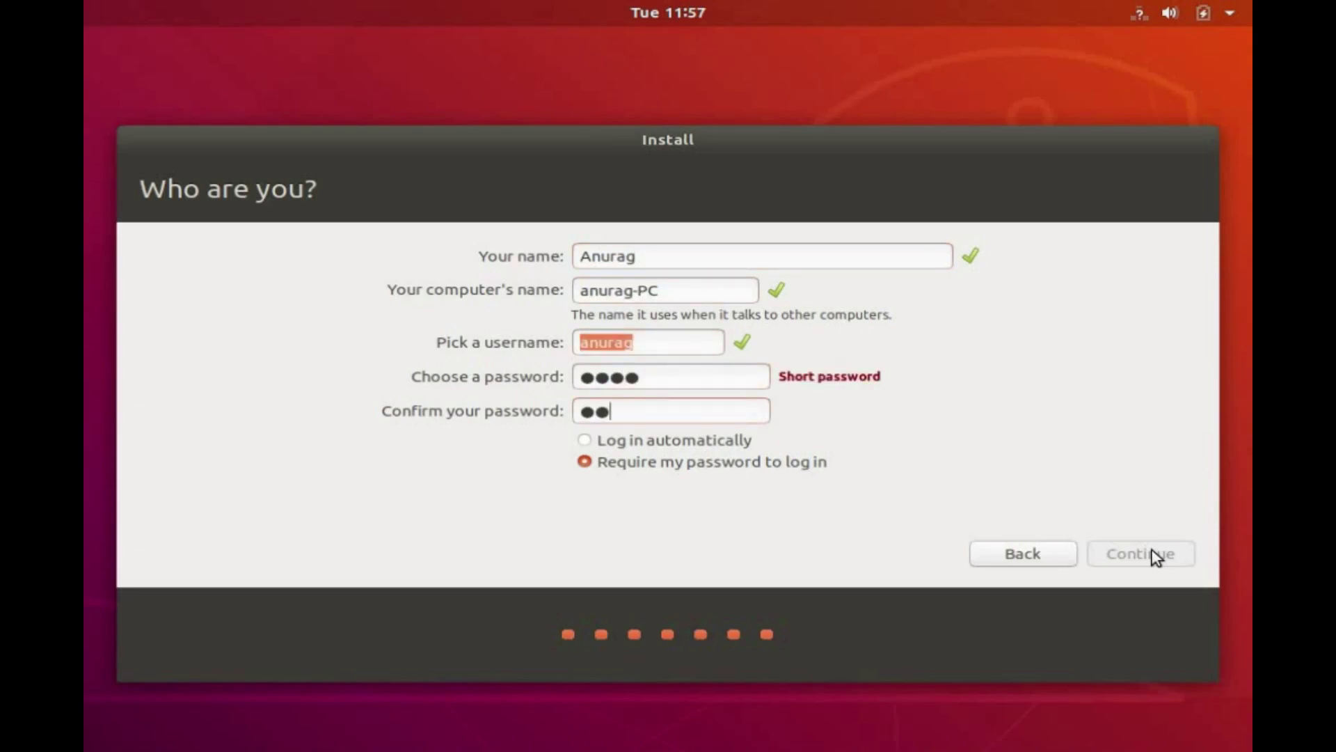
click(1139, 554)
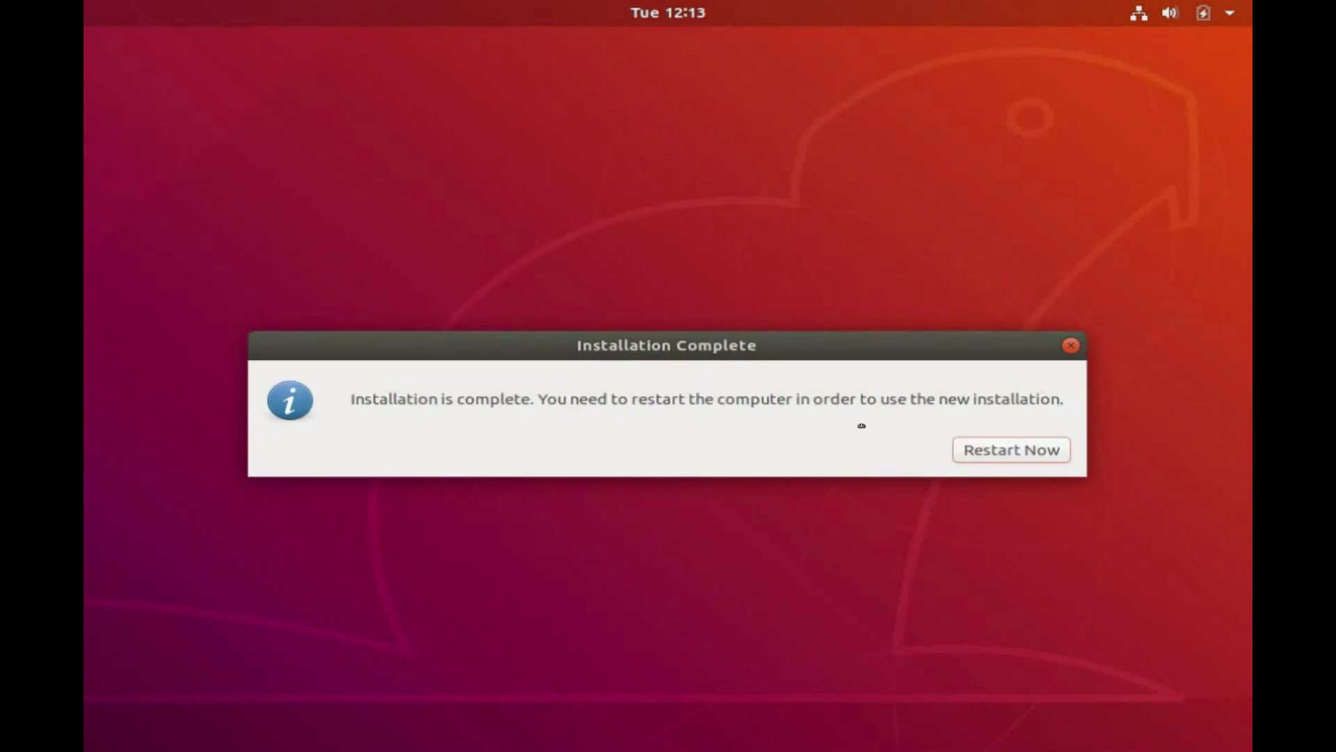
Restart after removing the install media and select Ubuntu in the GRUB boot menu.
click(1004, 452)
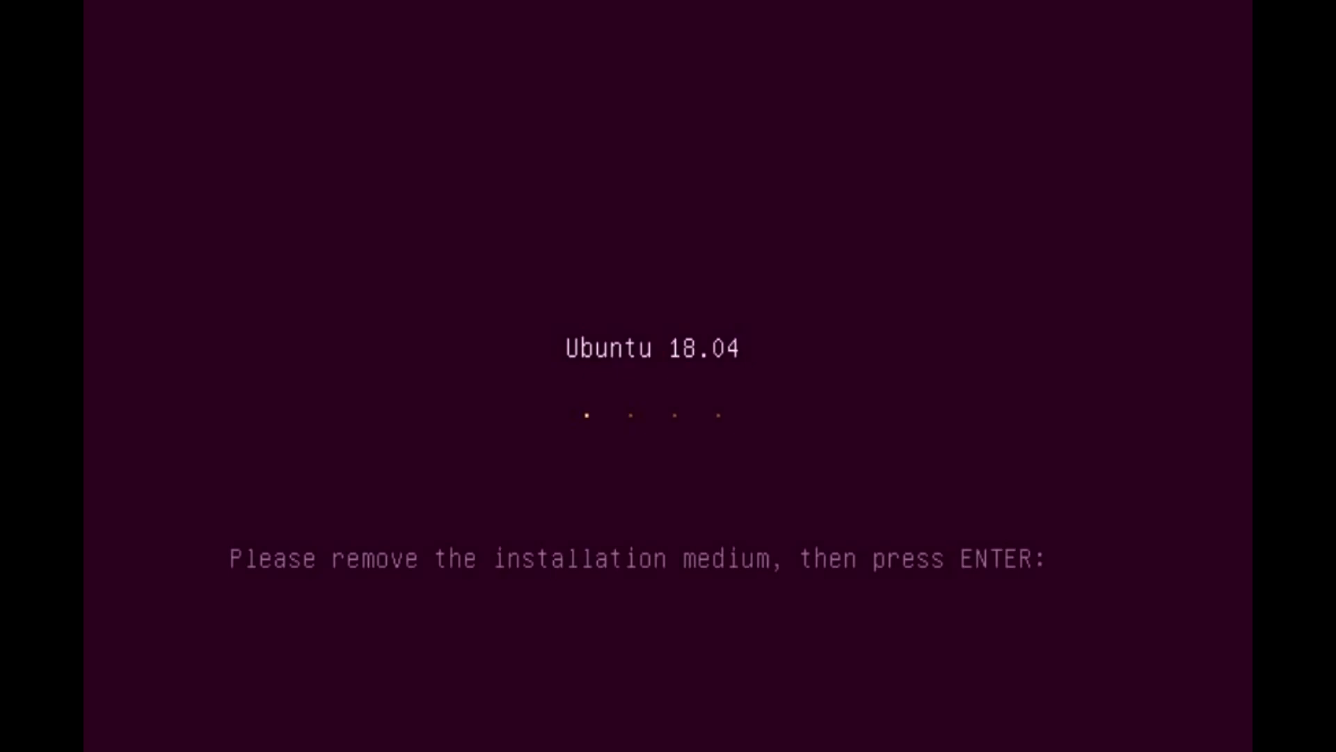
key(Return)
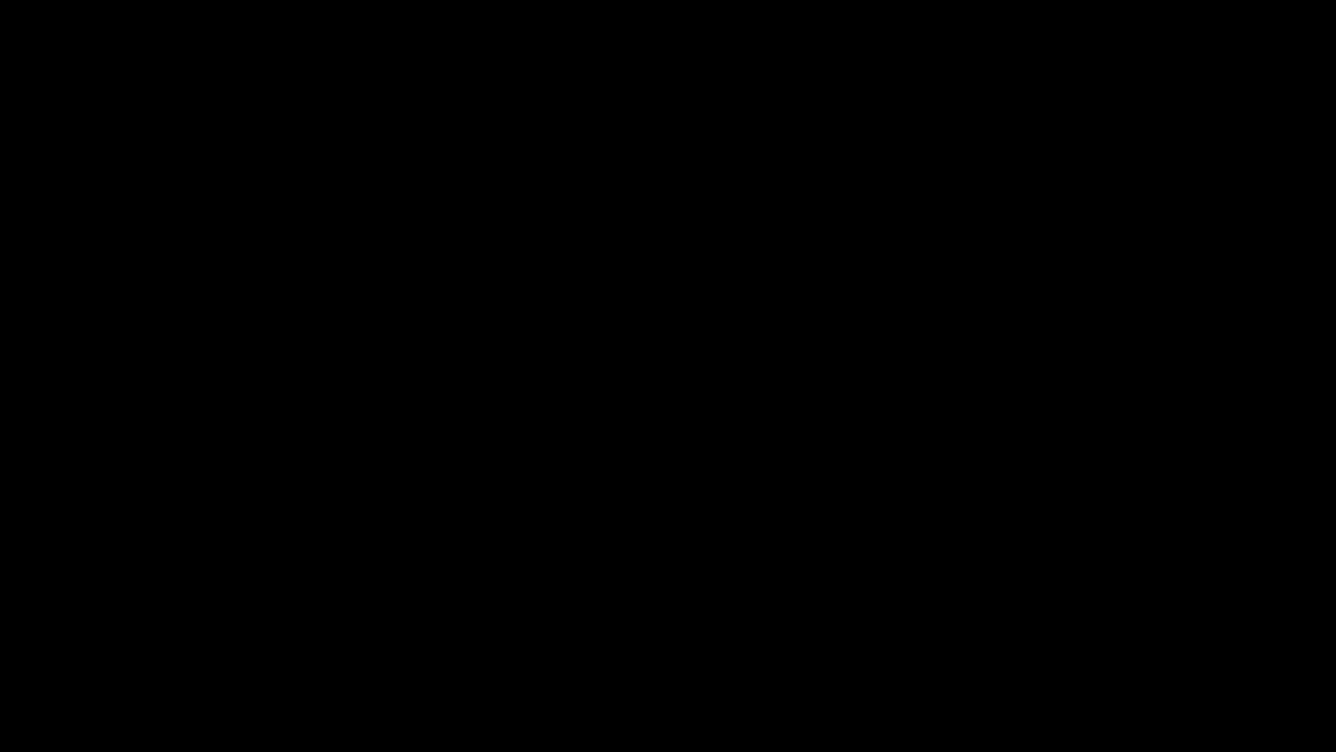
key(Down)
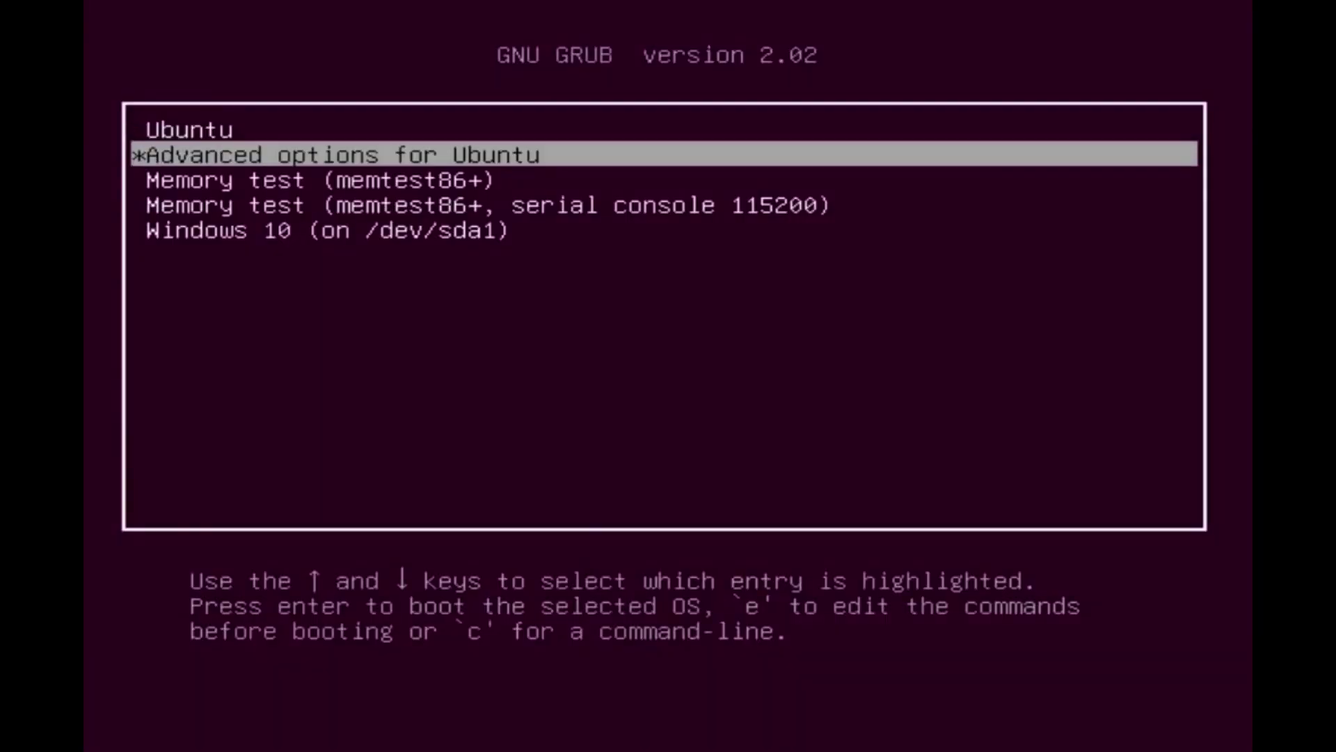
key(Down)
key(Down)
key(Down)
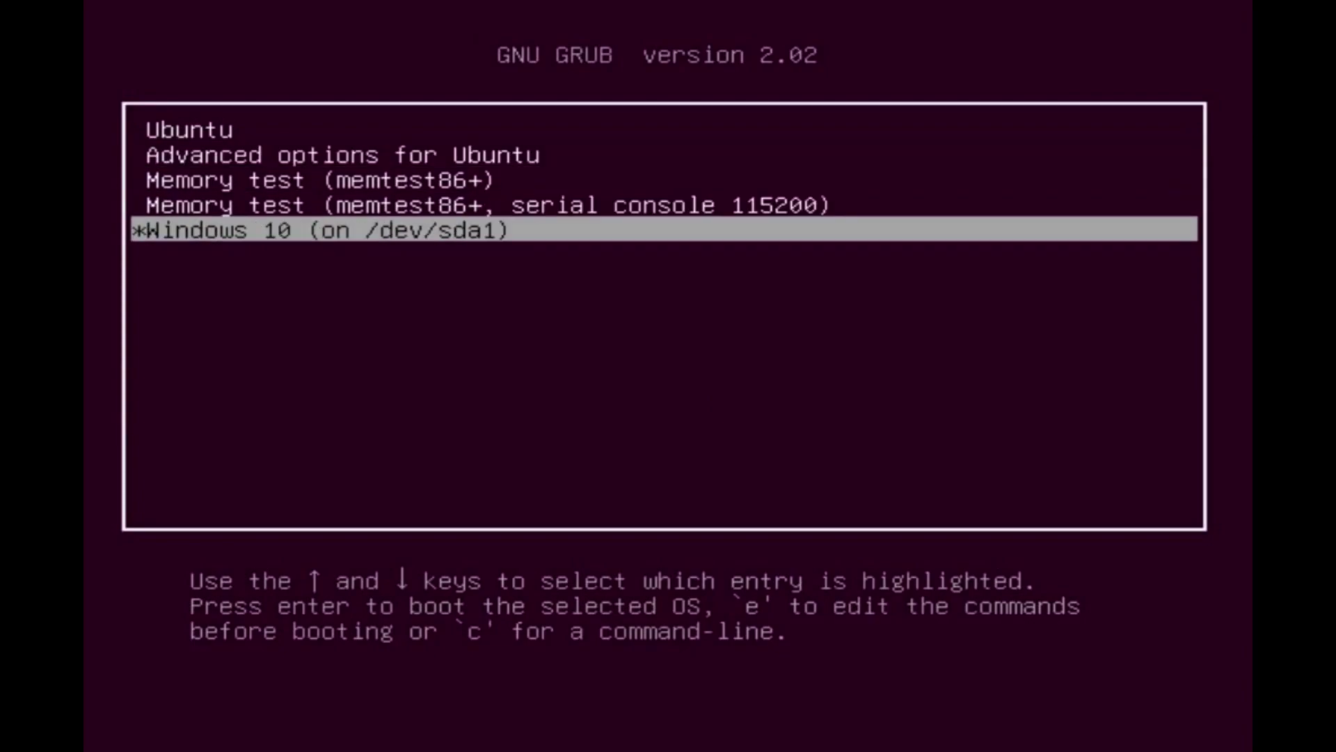
key(Up)
key(Up)
key(Up)
key(Up)
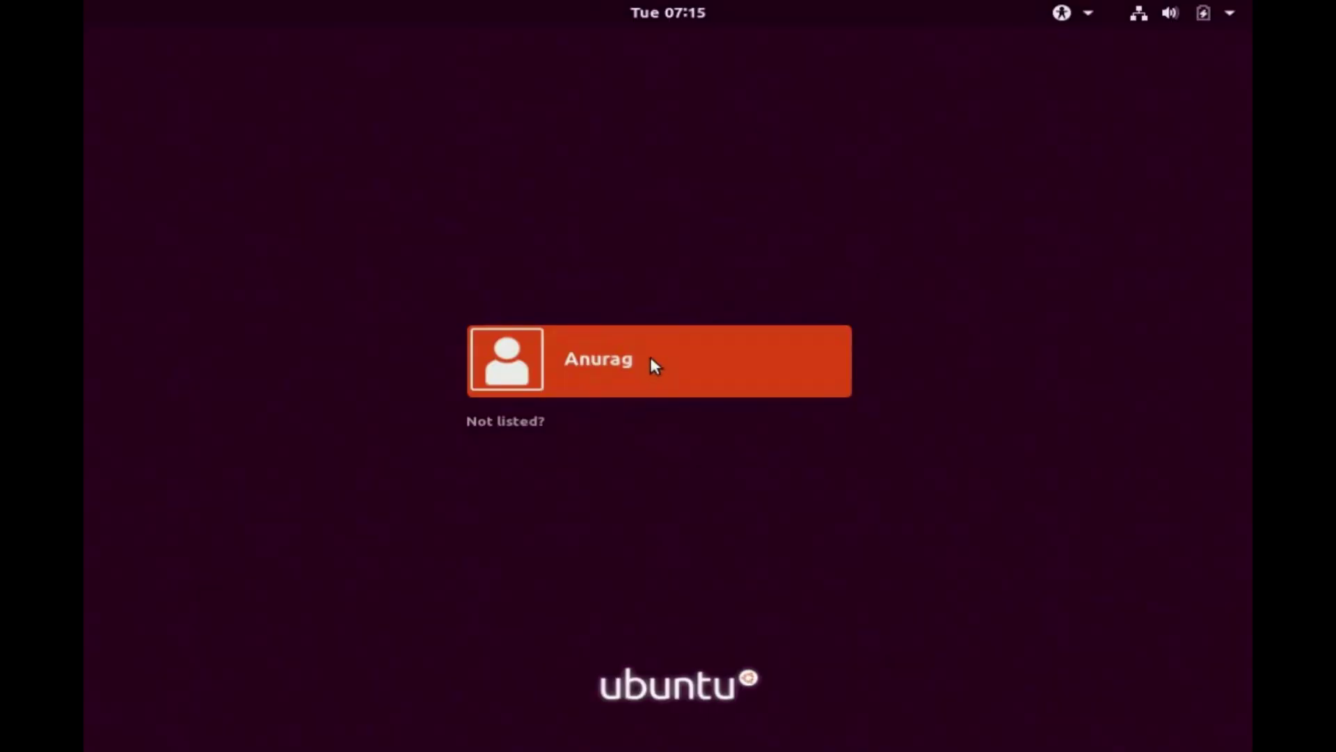
Sign in to the user account with its password.
click(650, 357)
text(****)
key(Return)
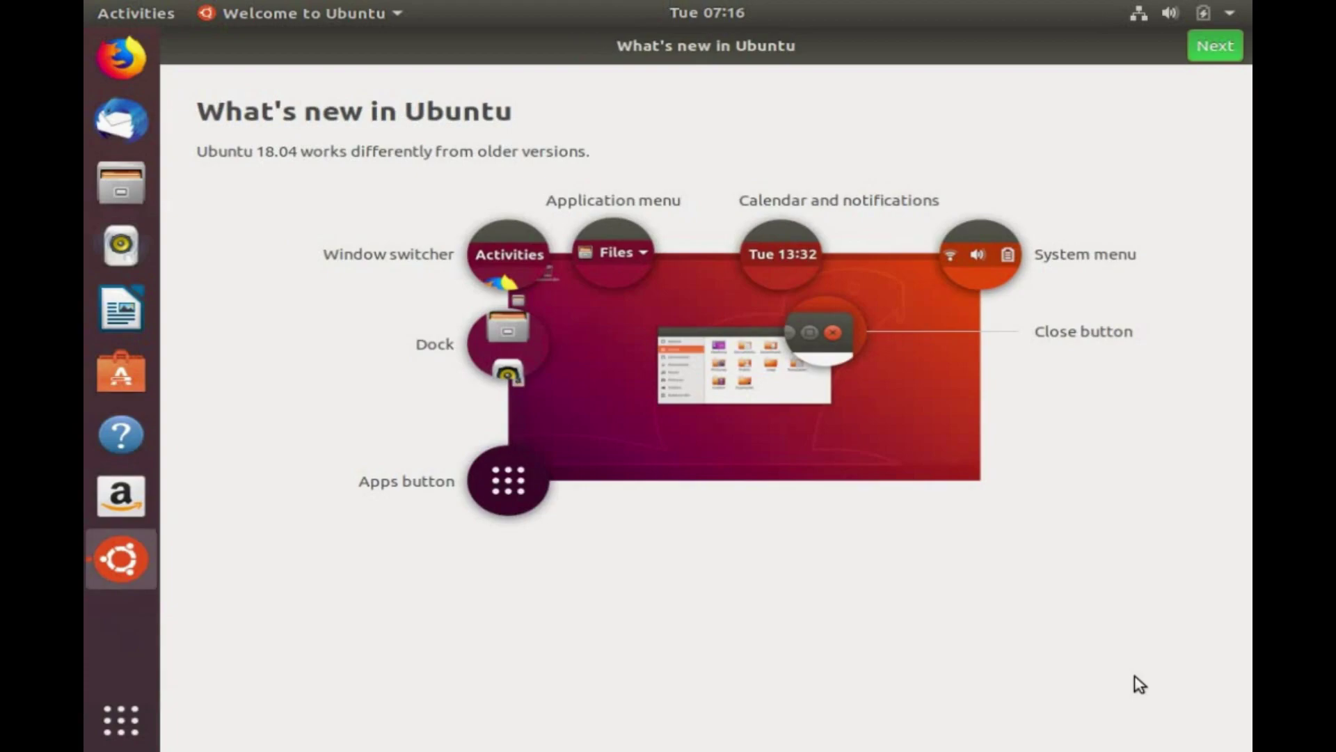
Step through the Welcome to Ubuntu pages, skipping Livepatch, and select Done.
click(1229, 46)
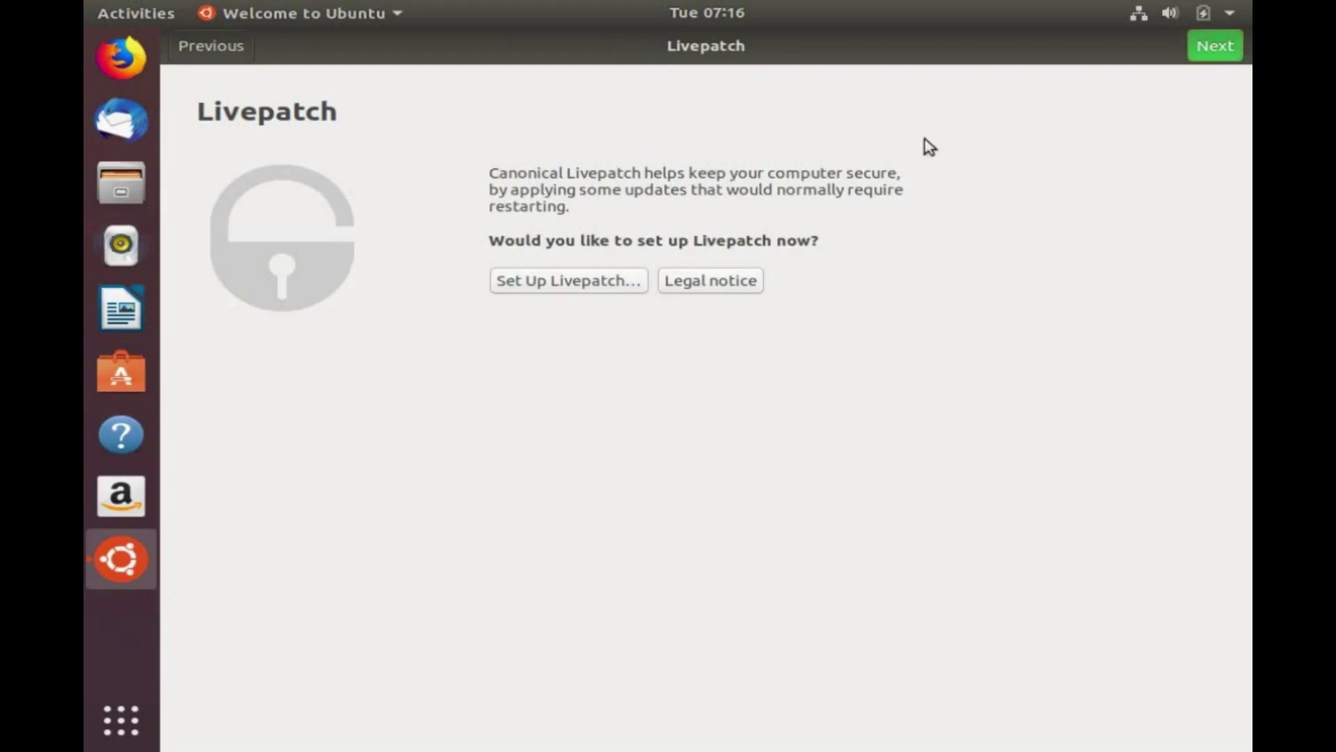
click(1230, 46)
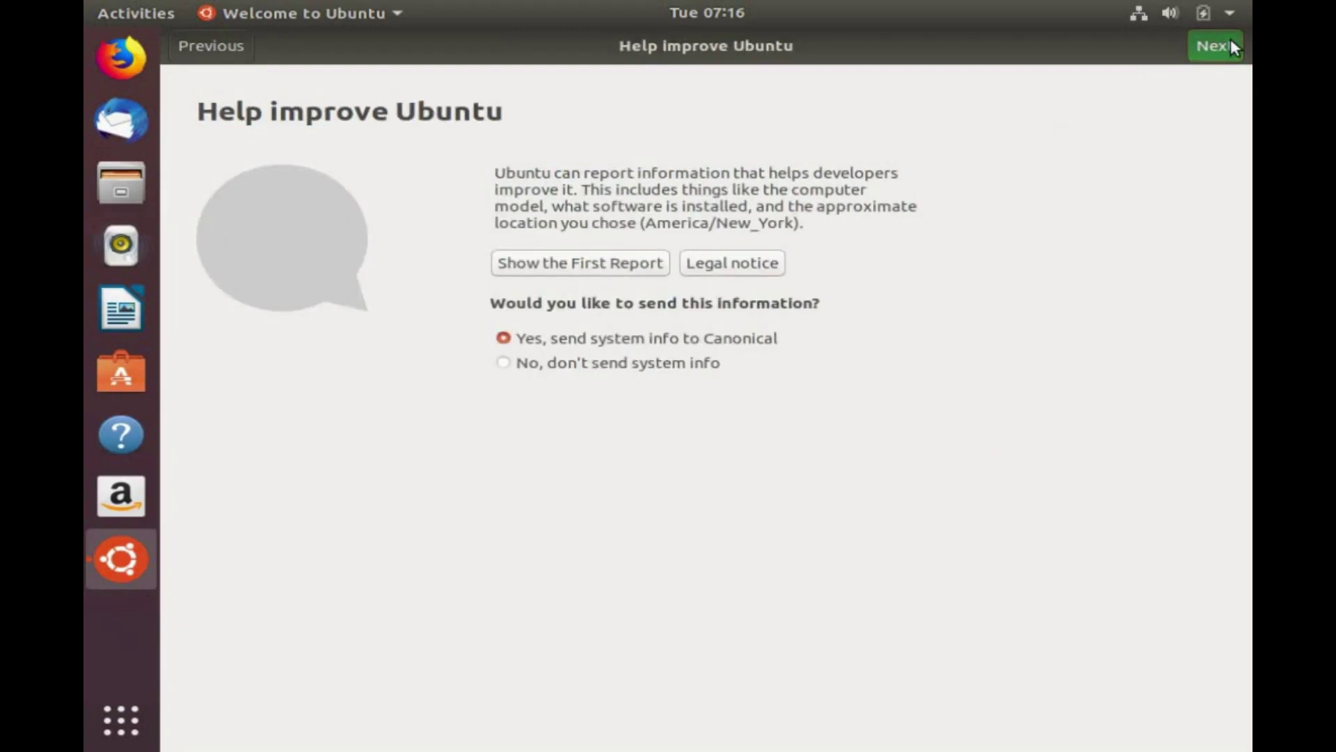
click(1229, 45)
click(1231, 43)
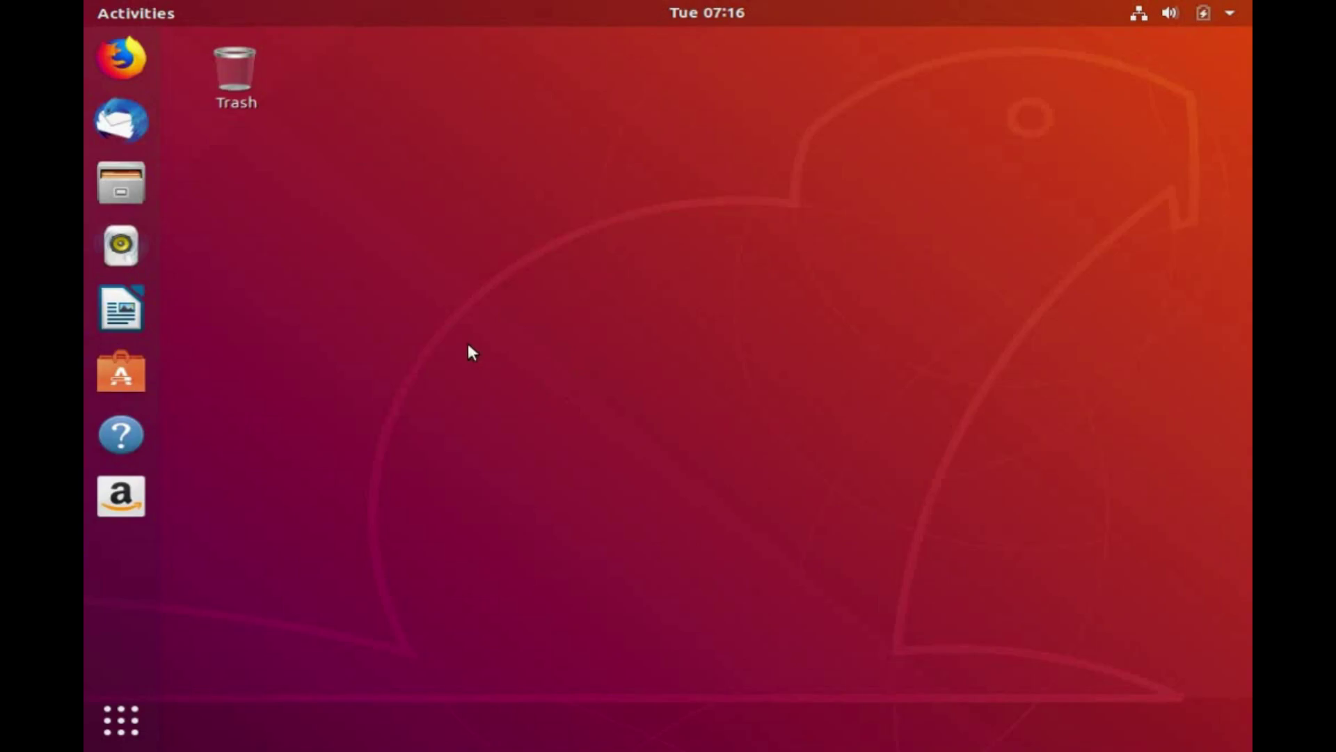
Open New Volume from Other Locations in the Files app.
click(119, 186)
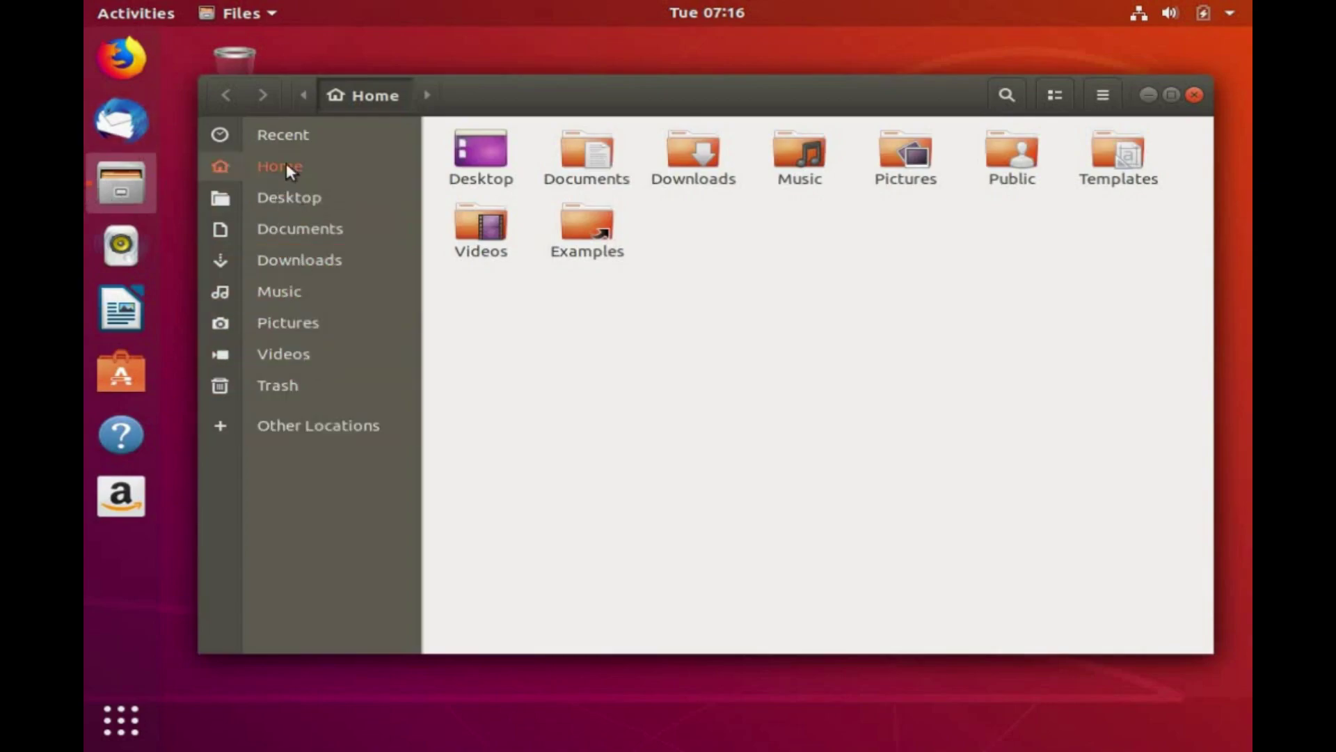
click(294, 430)
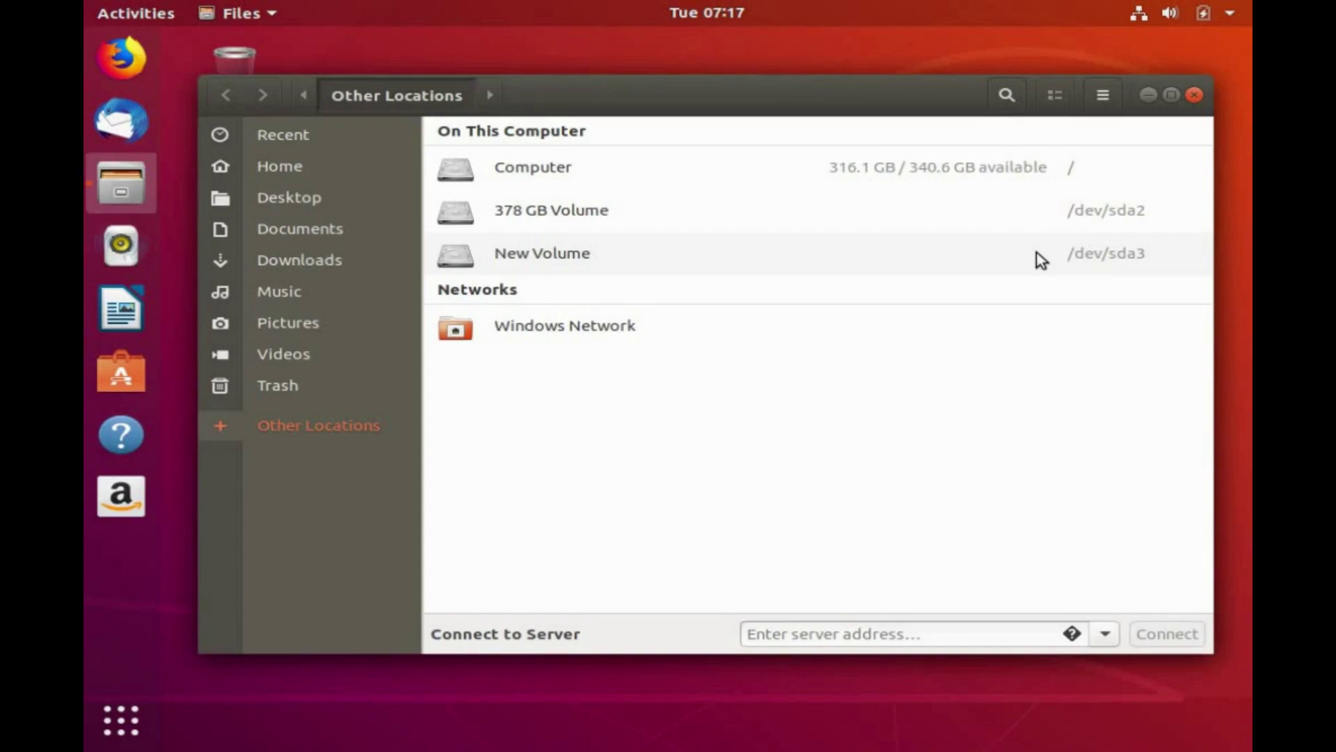
click(1036, 253)
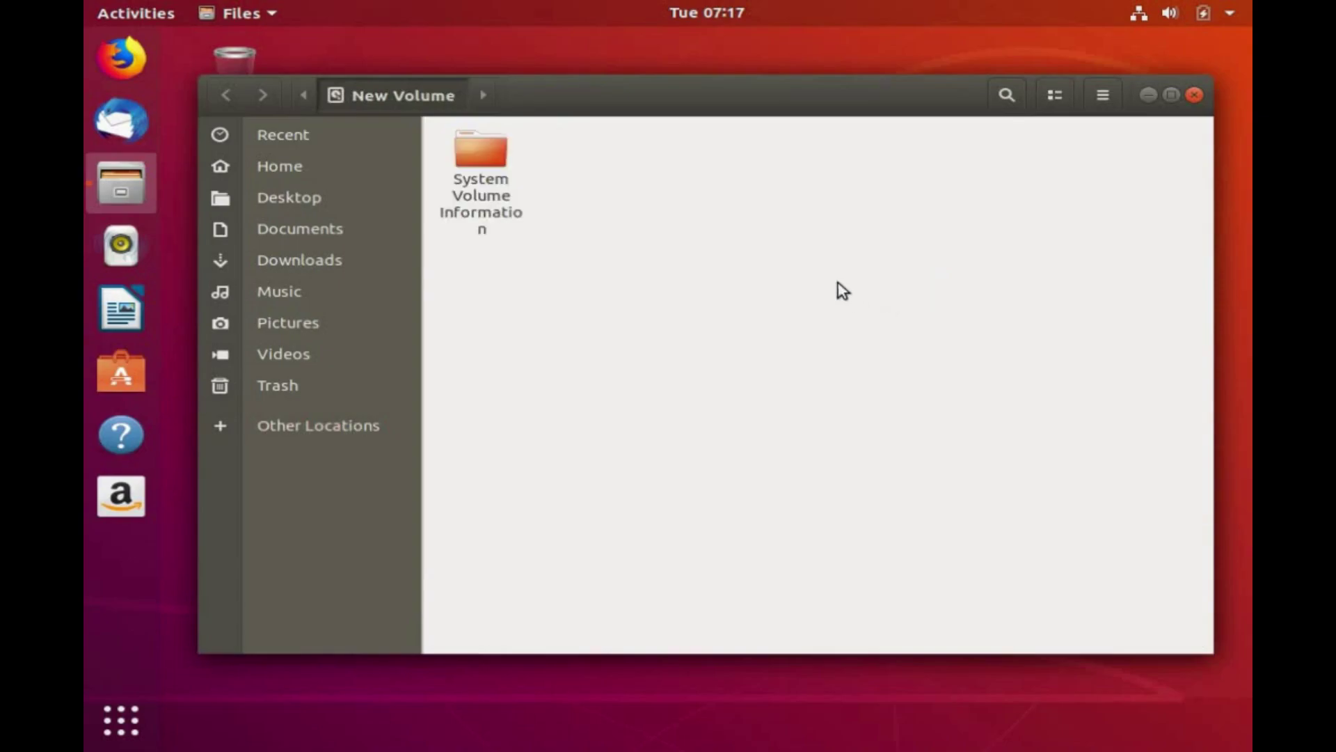
Create a new folder named FolderCreatedInUbuntu on New Volume and open it.
right_click(717, 273)
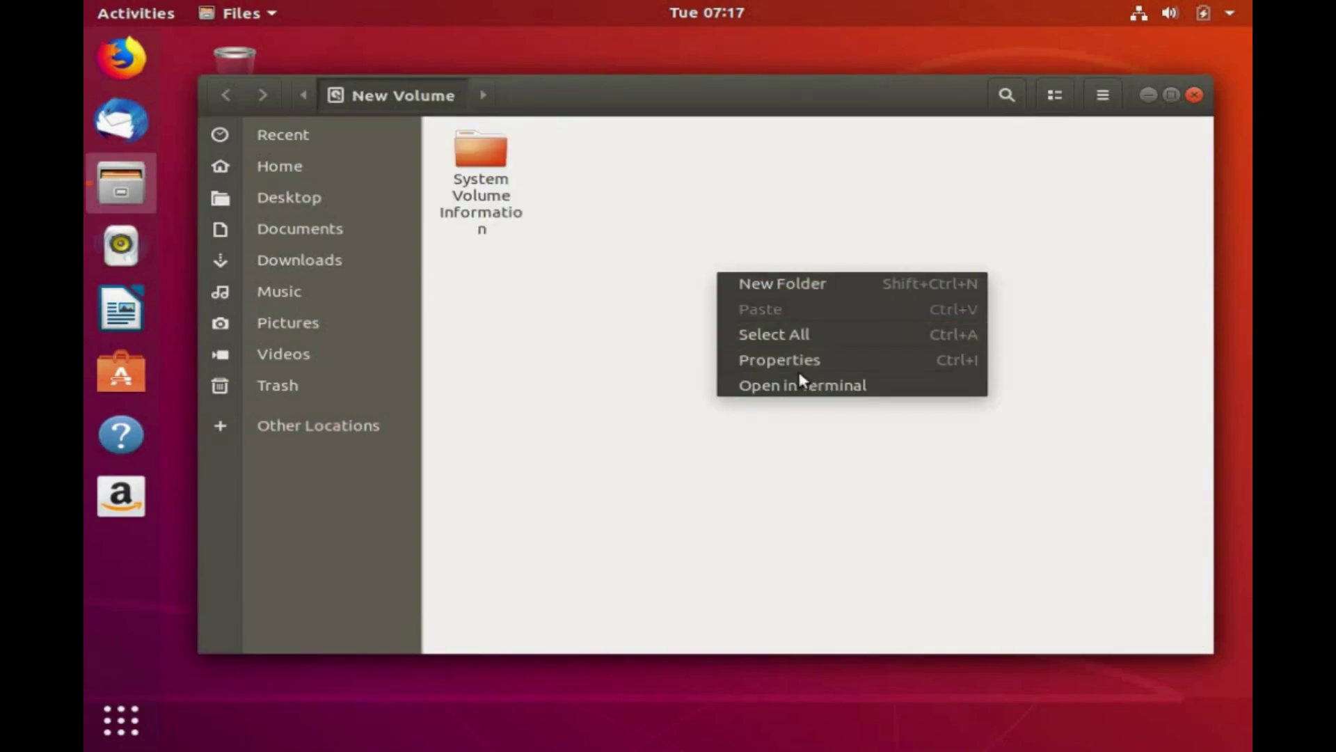
click(796, 285)
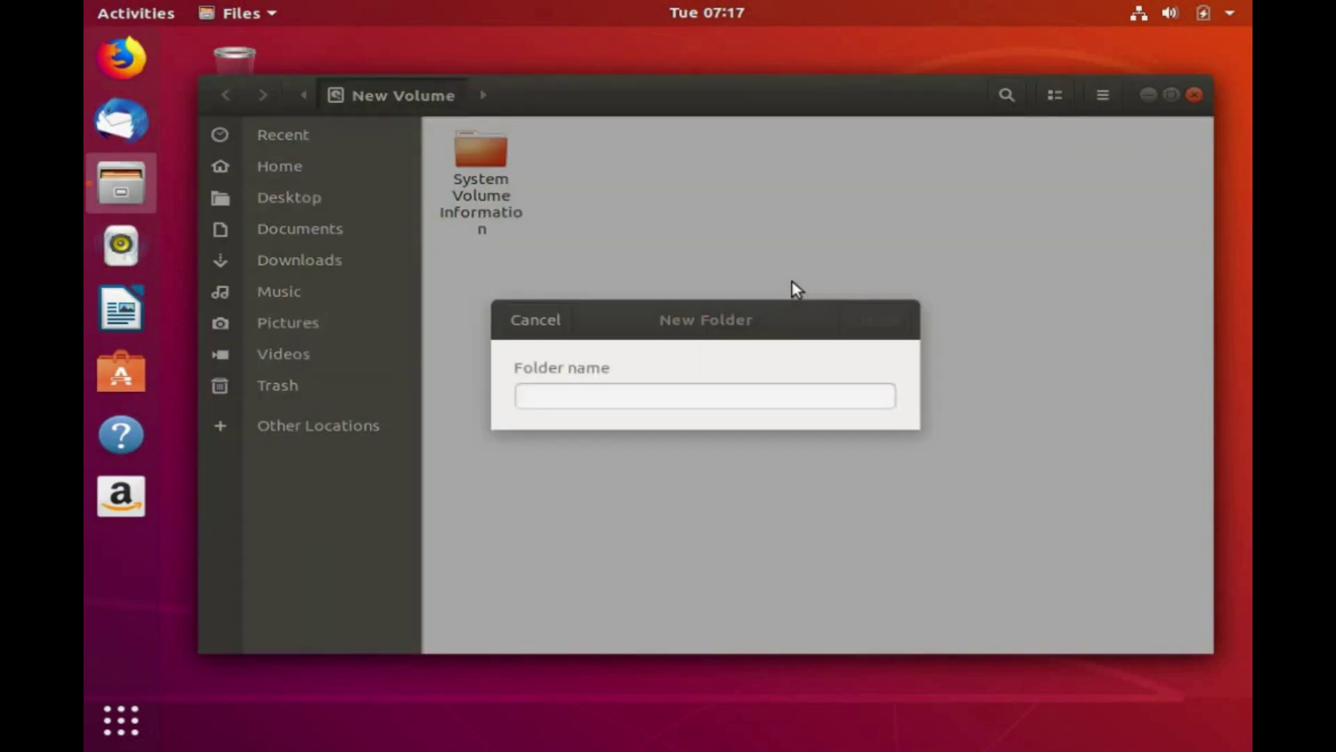
text(F)
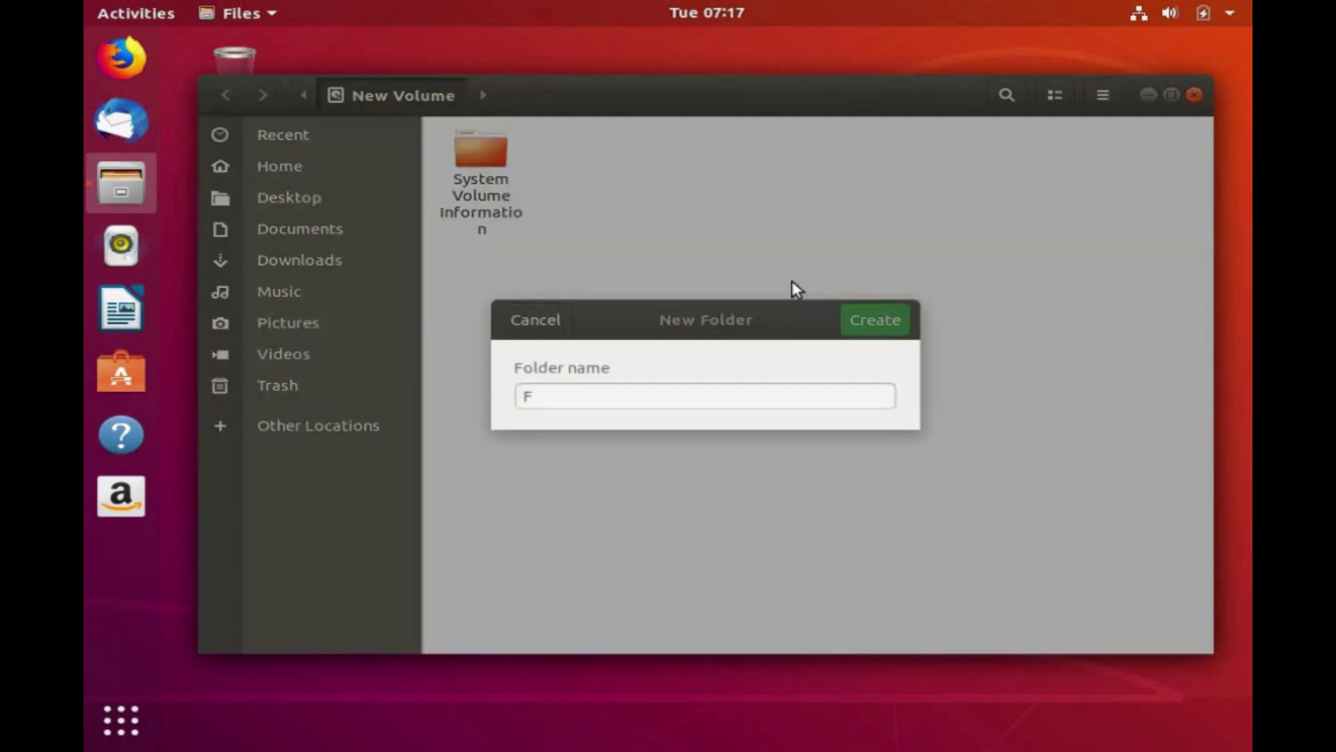
text(olderCreated)
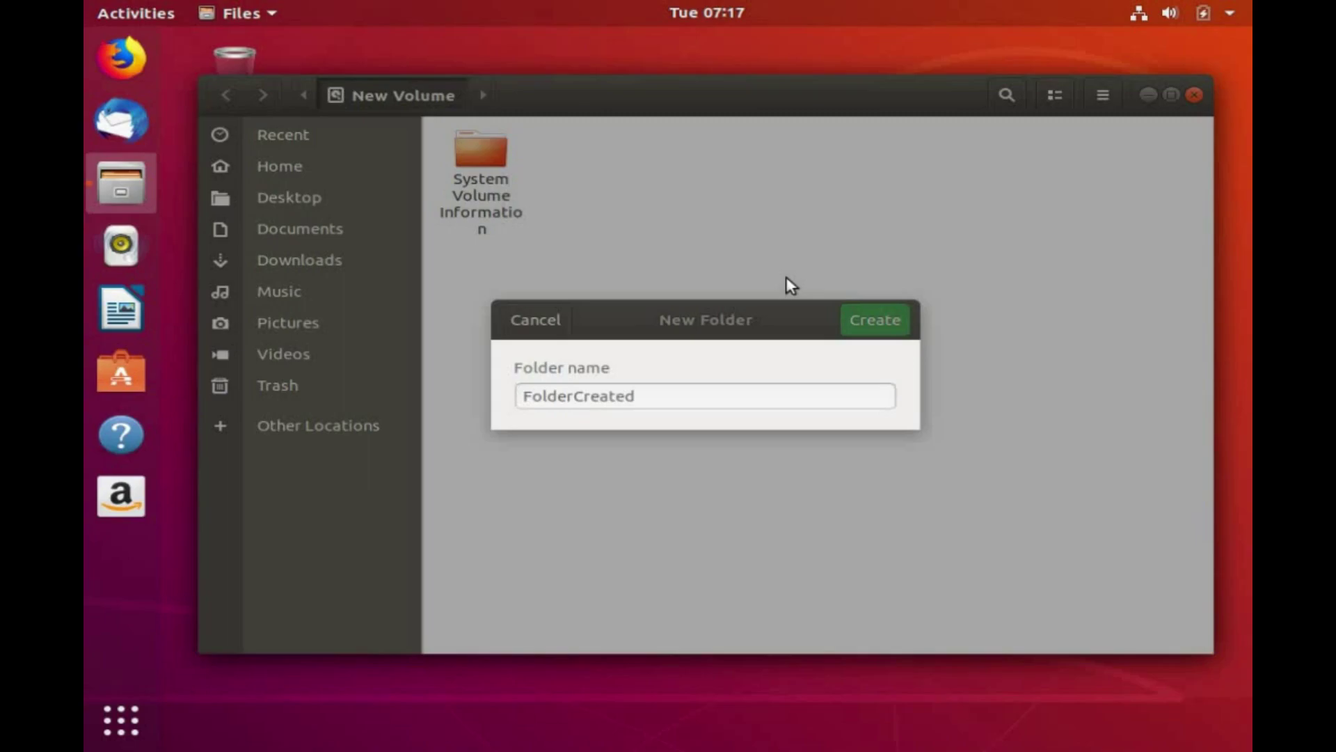
text(InUbuntu)
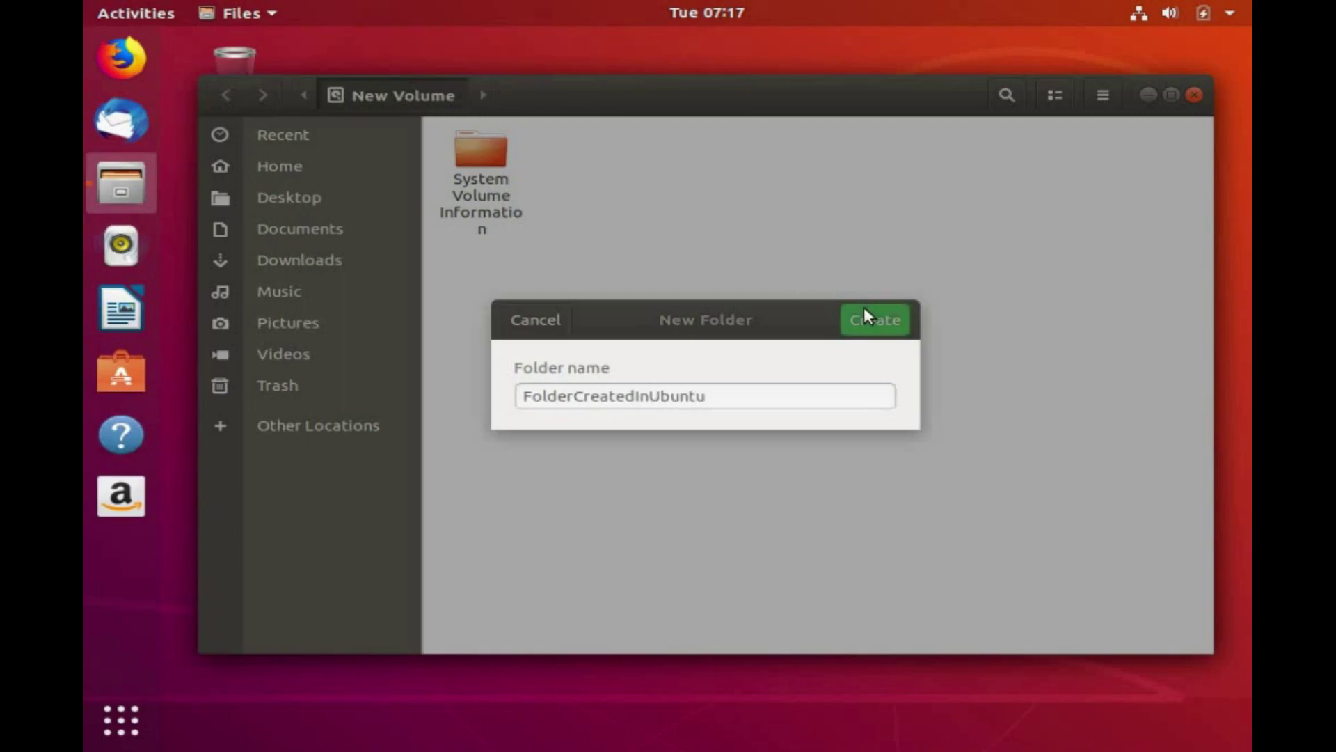
click(867, 317)
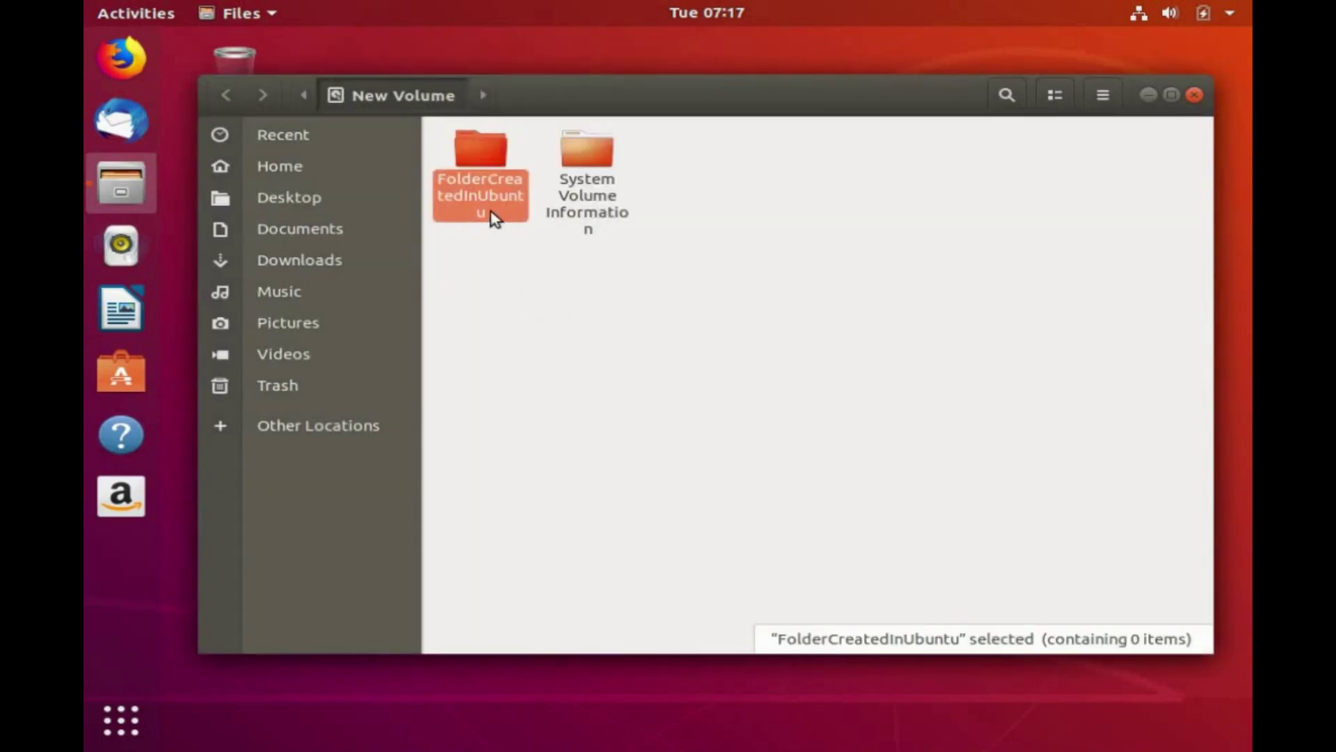
double_click(490, 215)
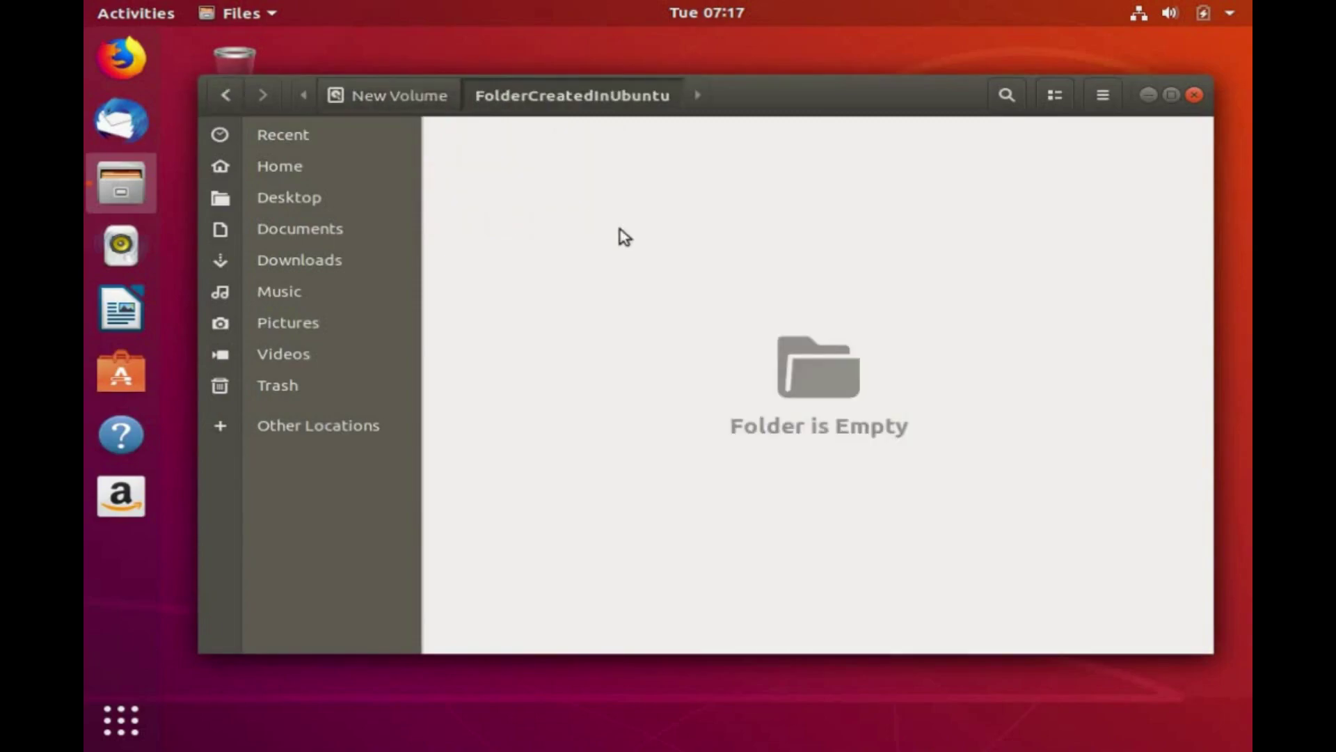
right_click(689, 292)
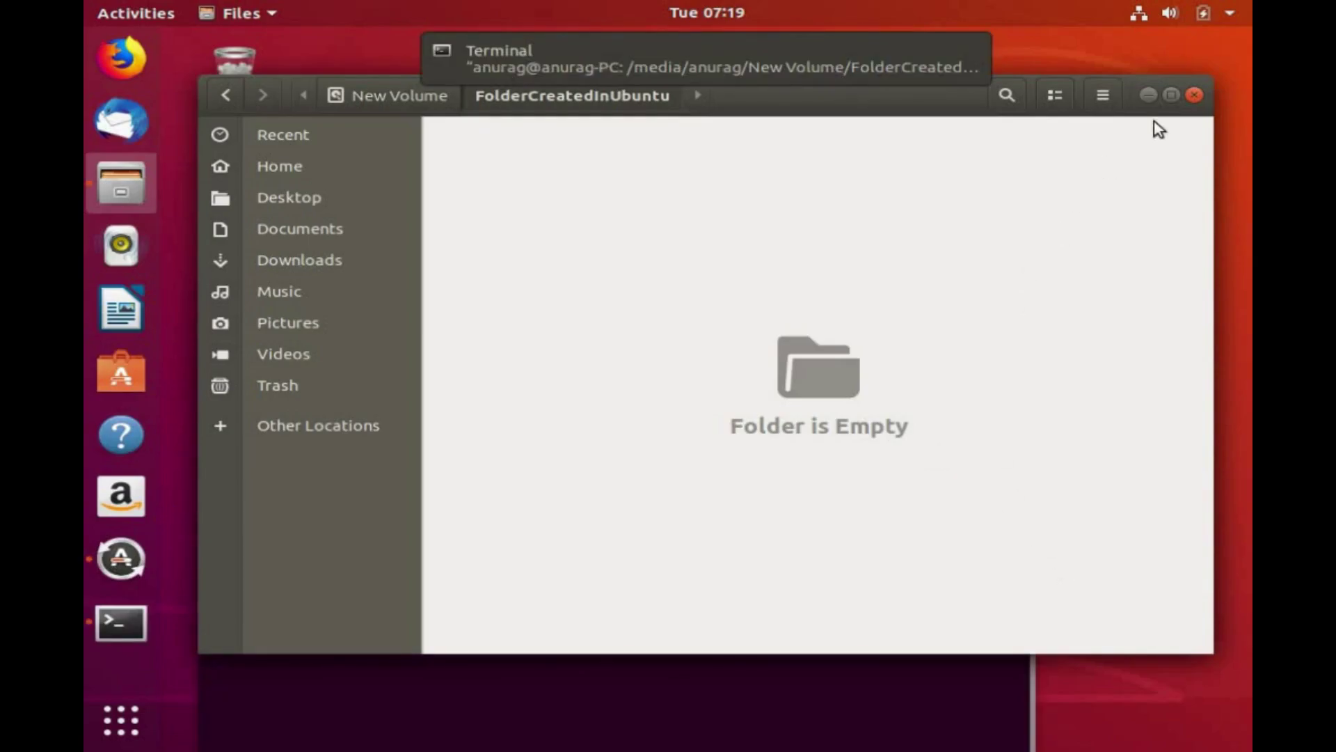
Open a maximized terminal in the folder, run ls, then run vi filecreatedinubuntu.txt.
click(1149, 95)
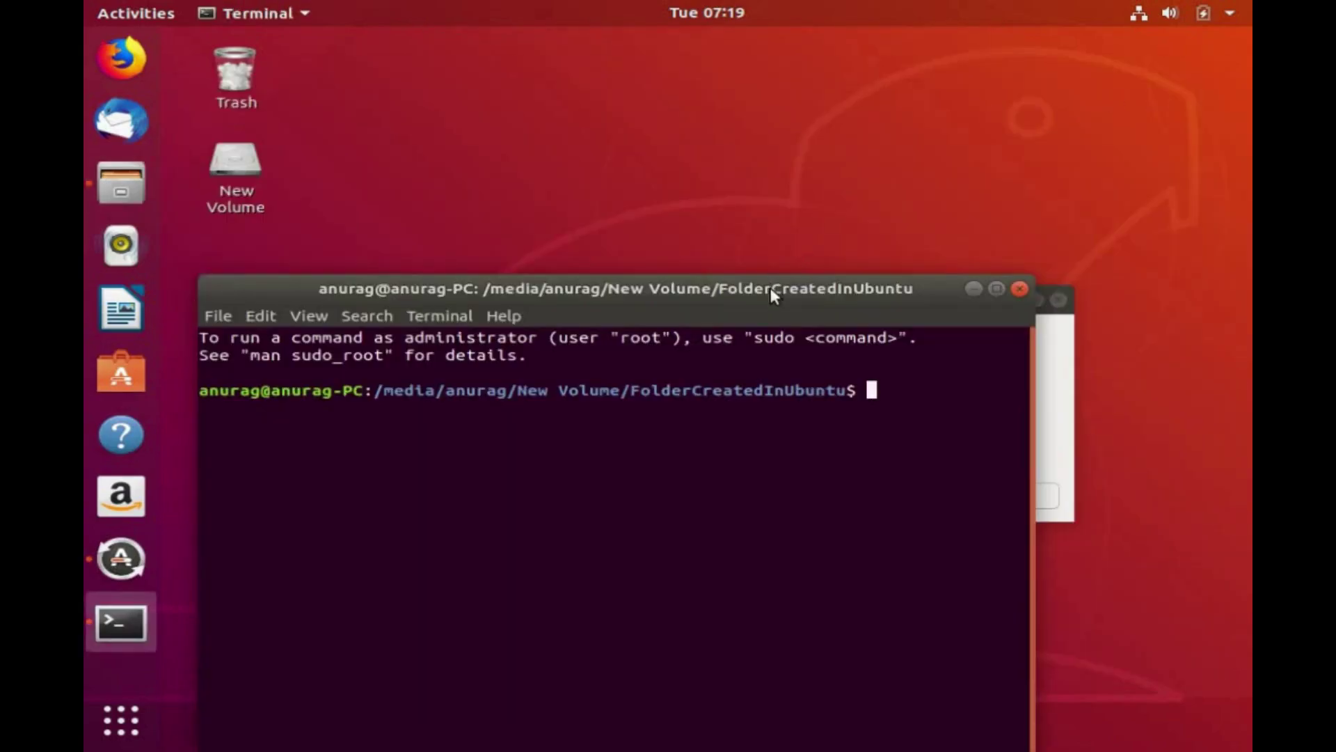
double_click(770, 287)
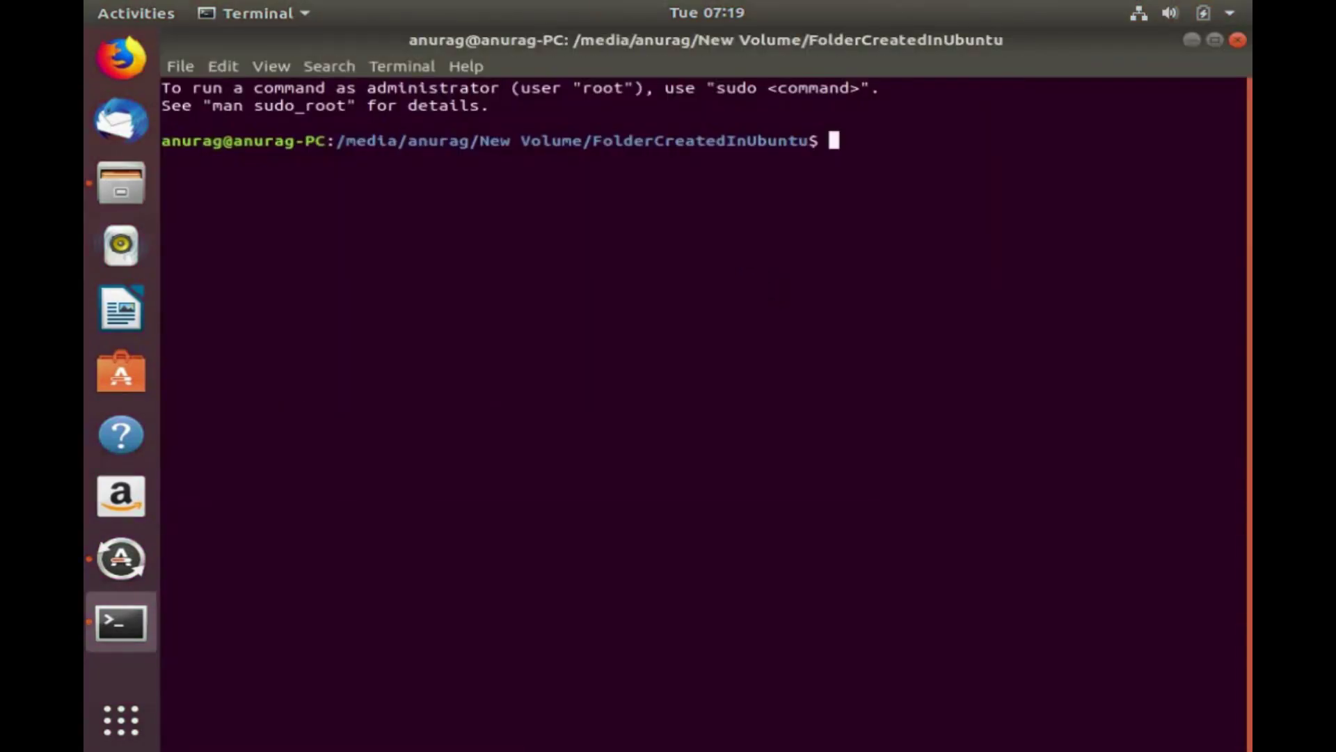
text(ls)
key(Return)
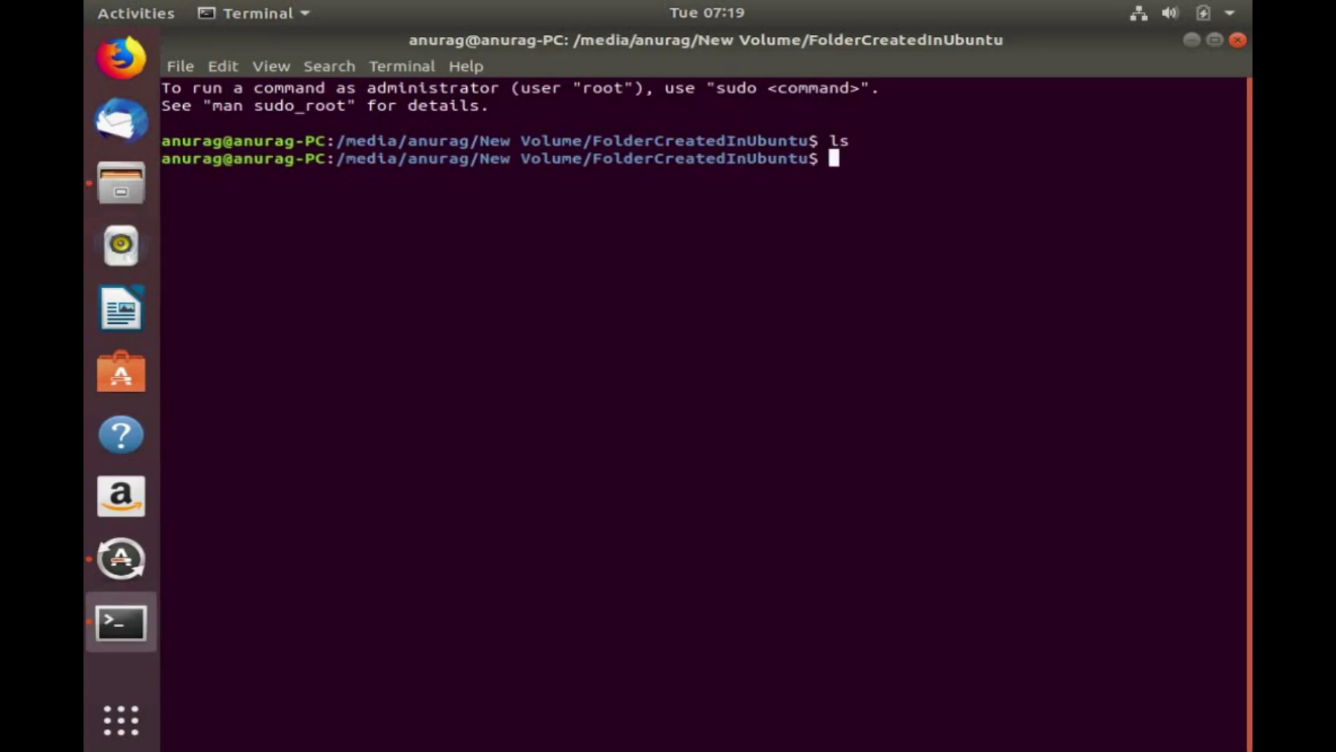
text(vi filec)
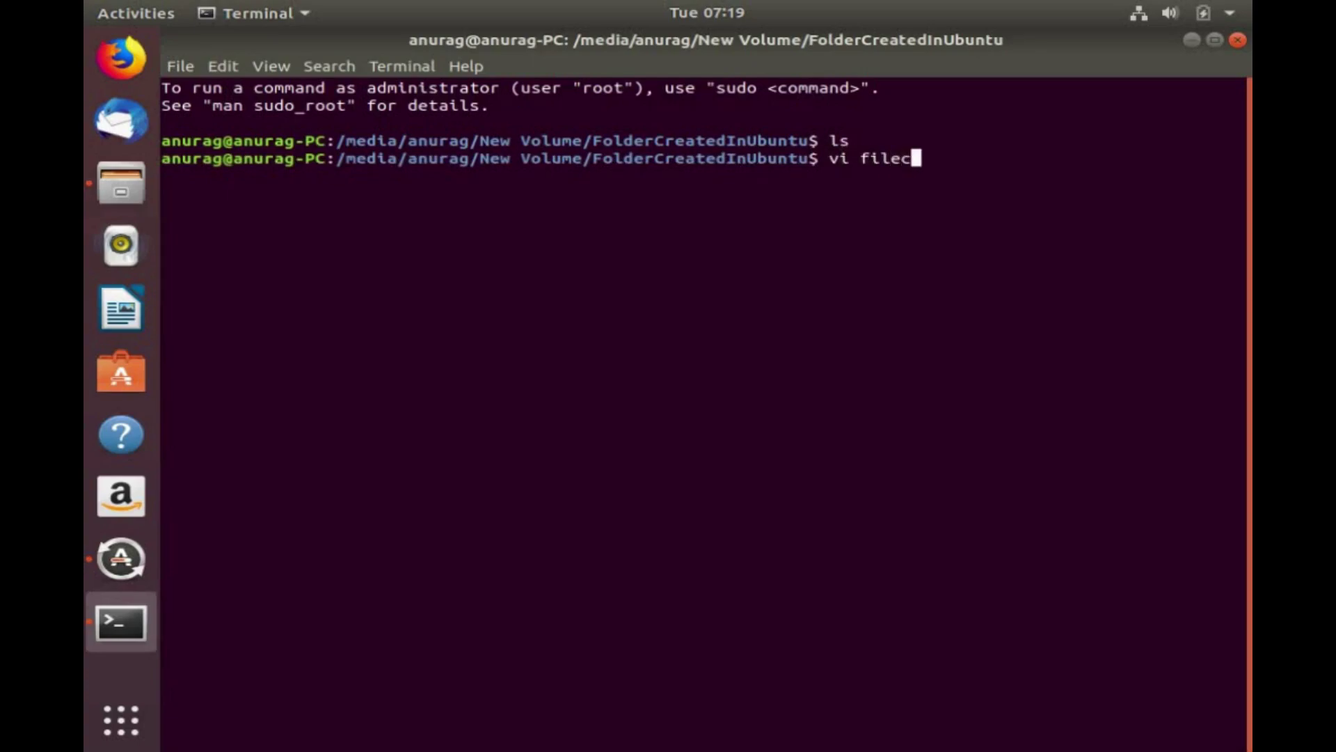
text(reatedinubuntu)
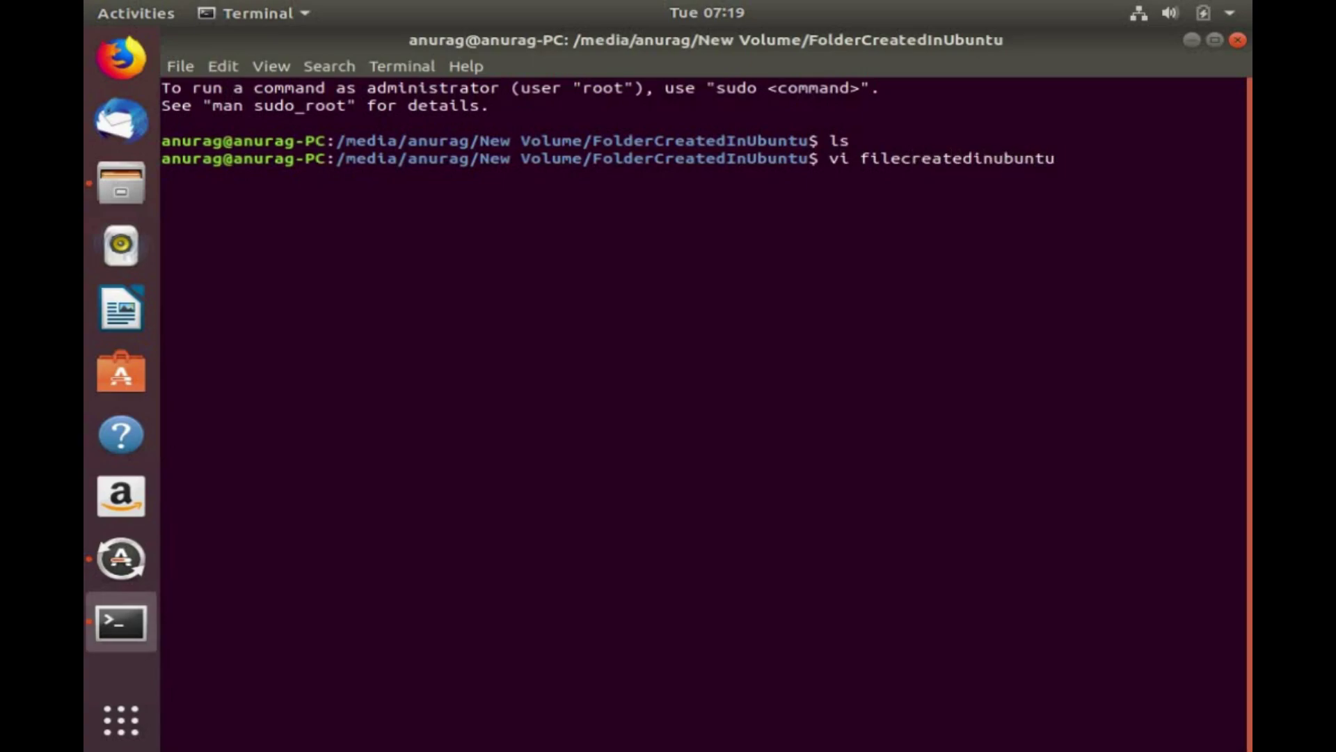
text(.txt)
key(Return)
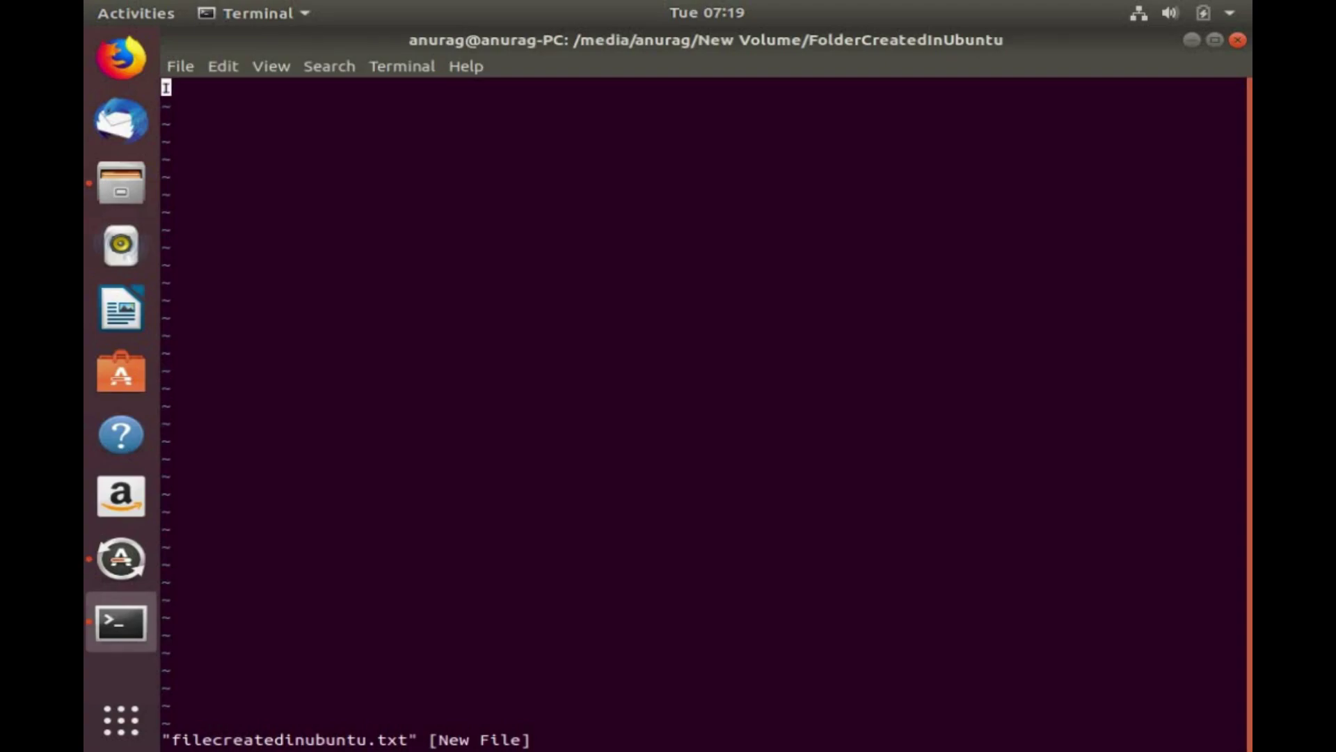
Enter 'Hi This File is created in Ubuntu on Dual Boot PC with Windows' and save with :wq.
text(iHi)
text( This a)
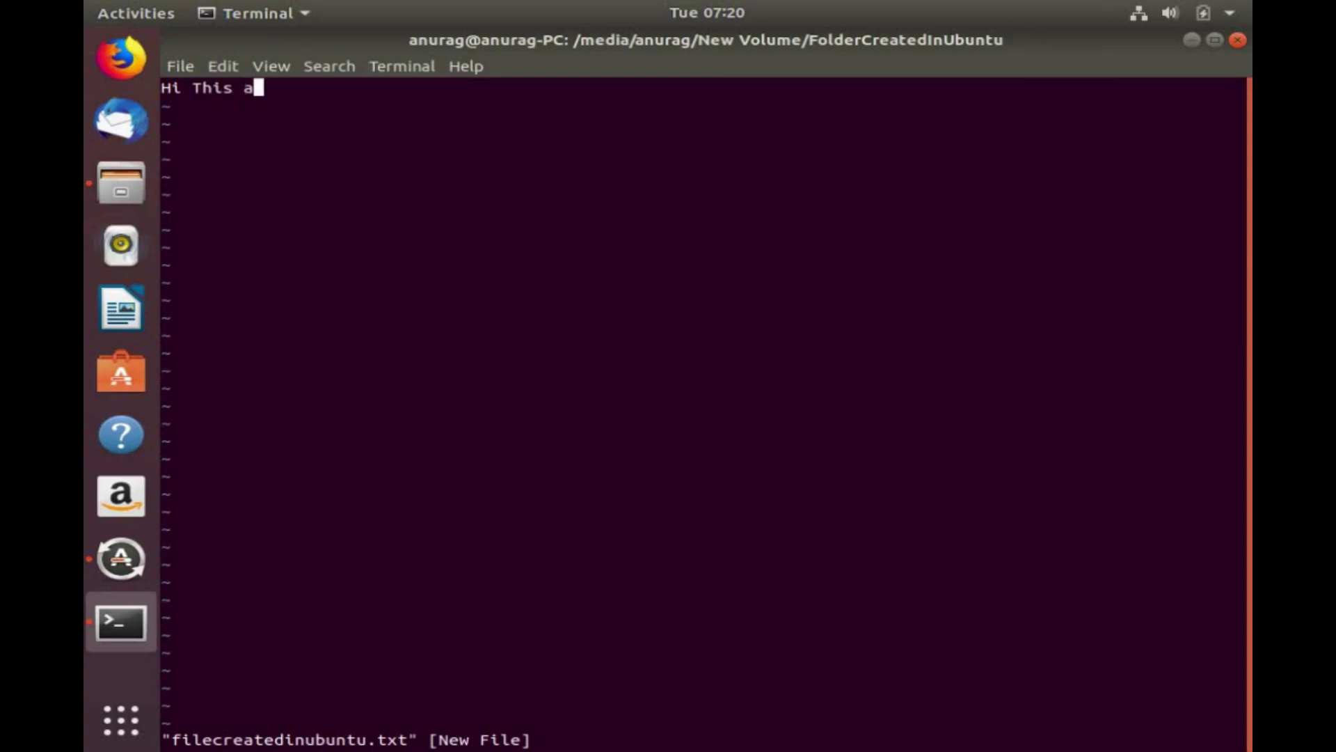
key(BackSpace)
text(File is created )
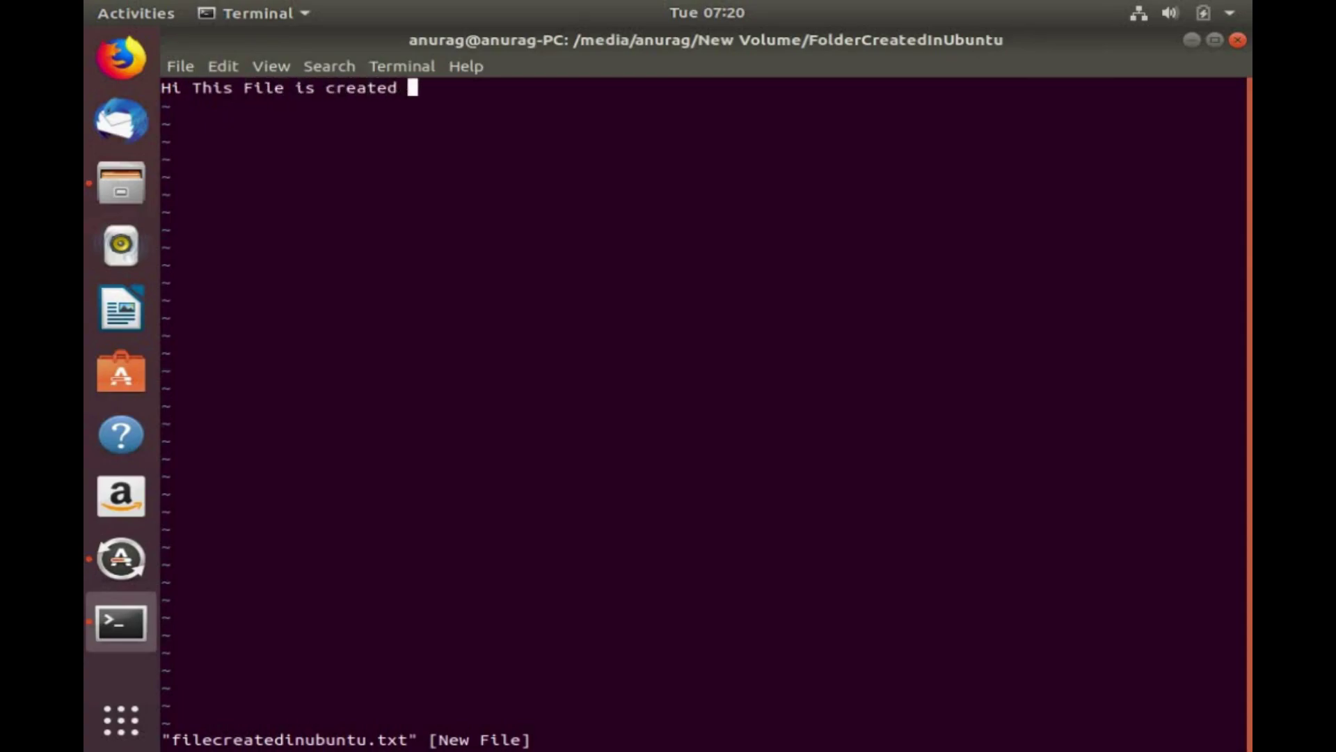
text(in Ubuntu )
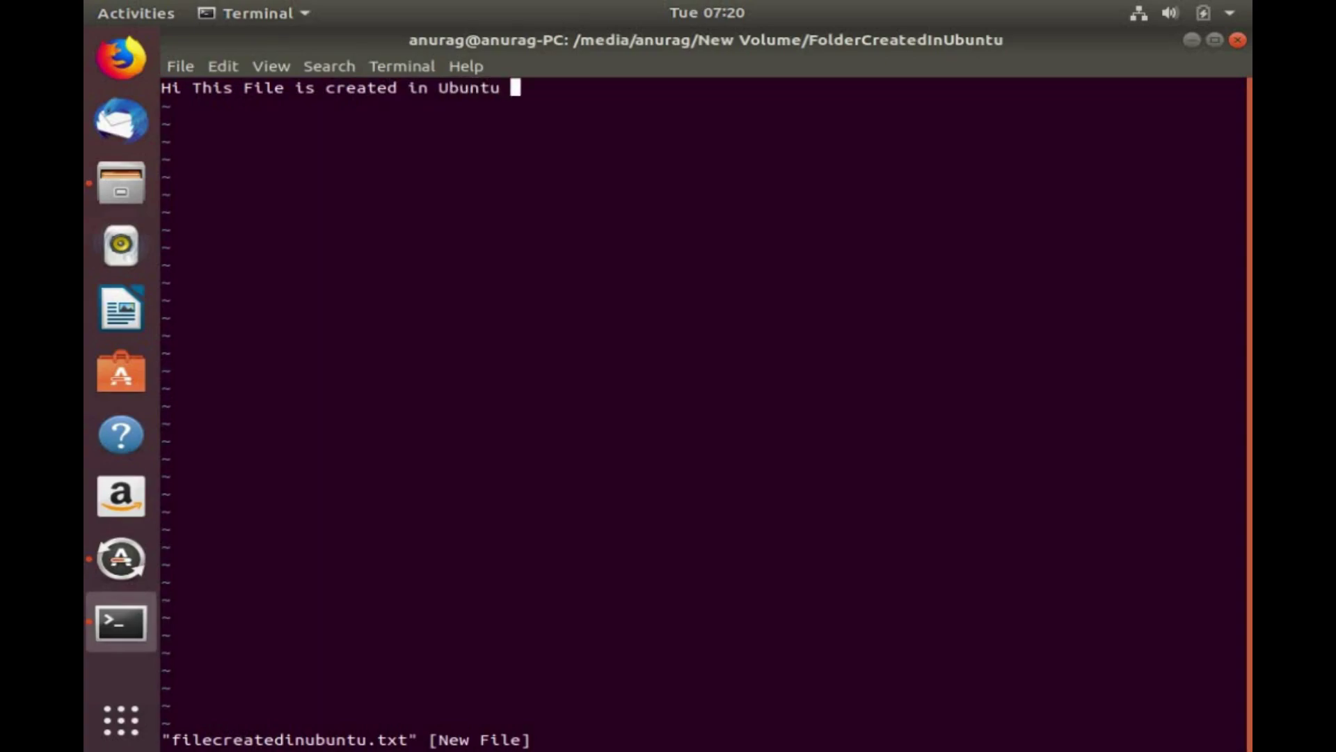
text(on Dual Boot PC )
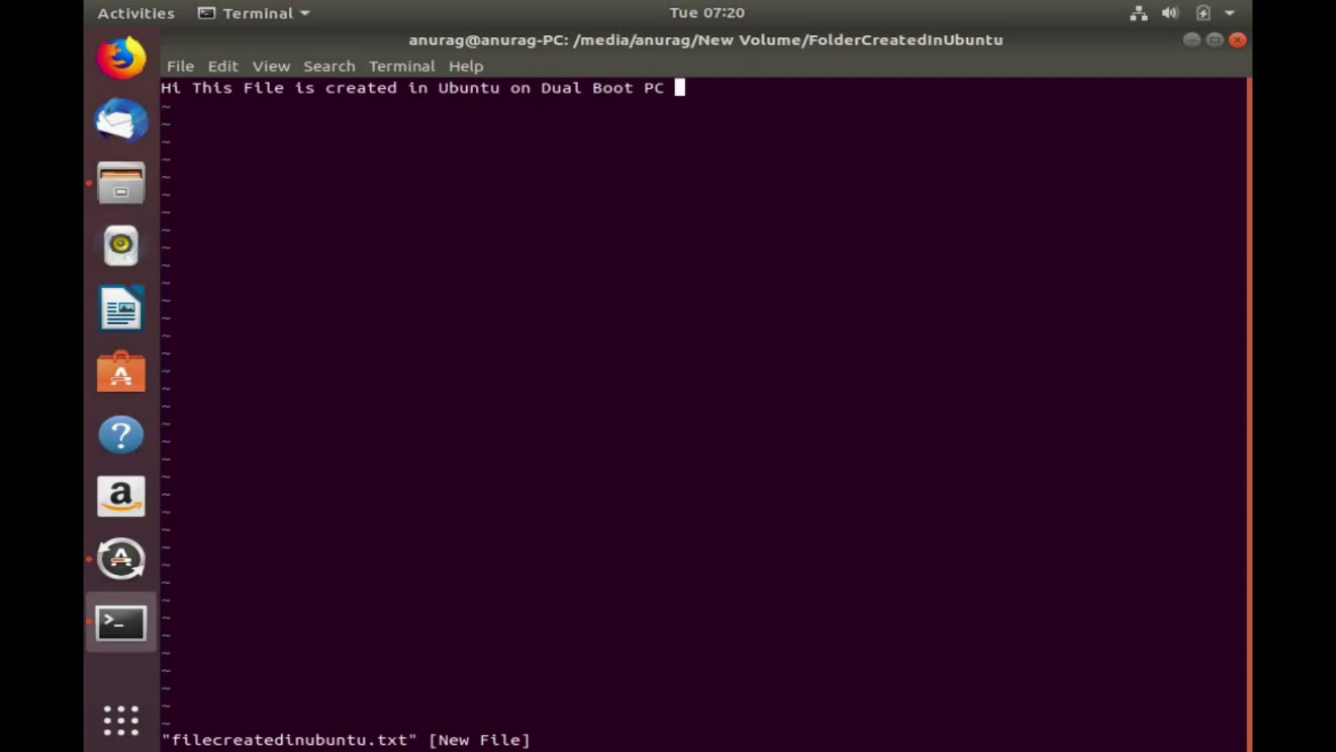
text(with Windows)
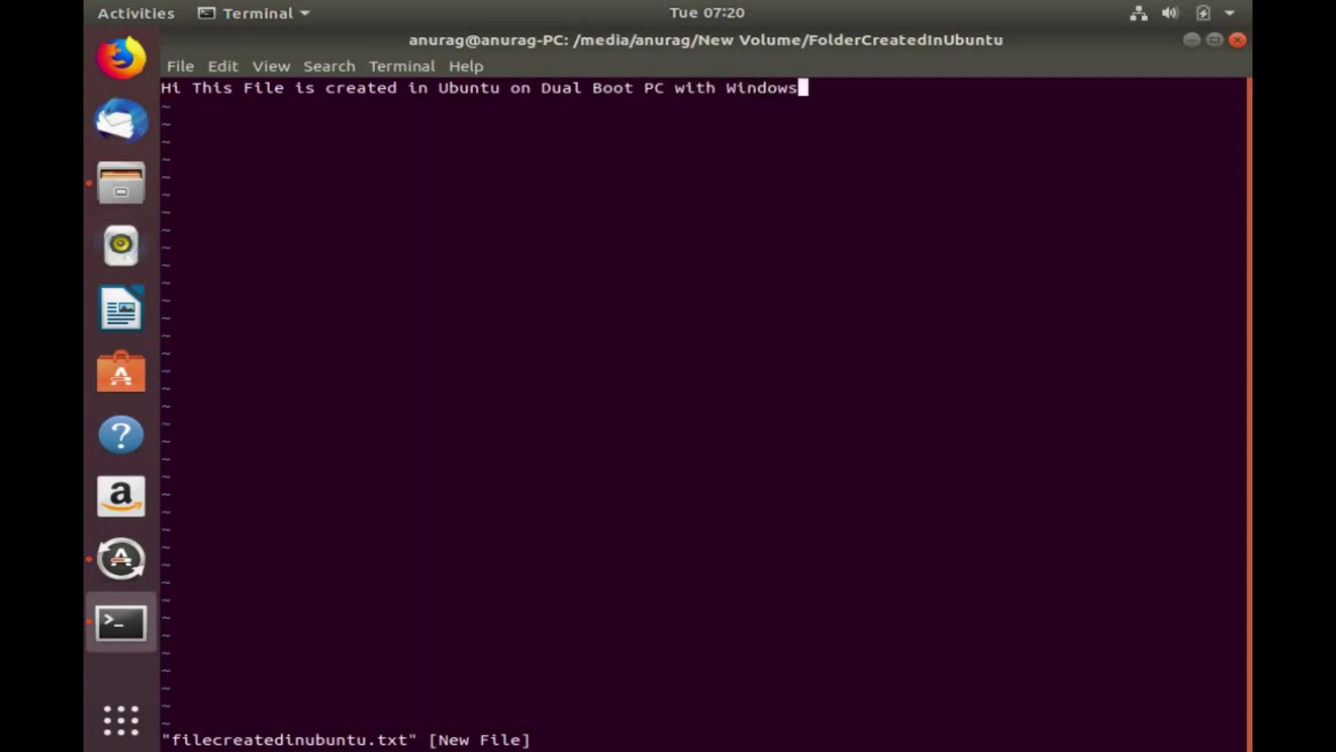
key(Escape)
text(:)
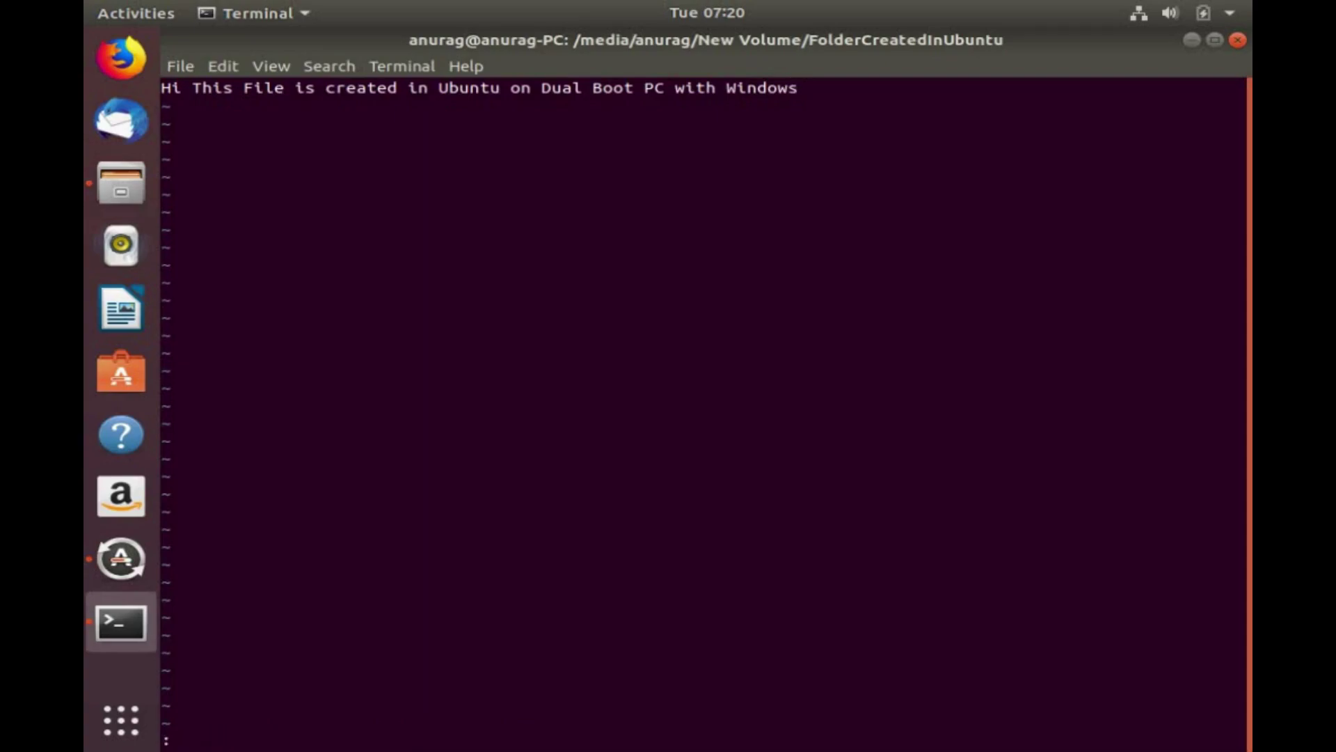
text(wq)
key(Return)
Run ls to confirm filecreatedinubuntu.txt is listed, then enter exit.
text(ls)
key(Return)
text(exit)
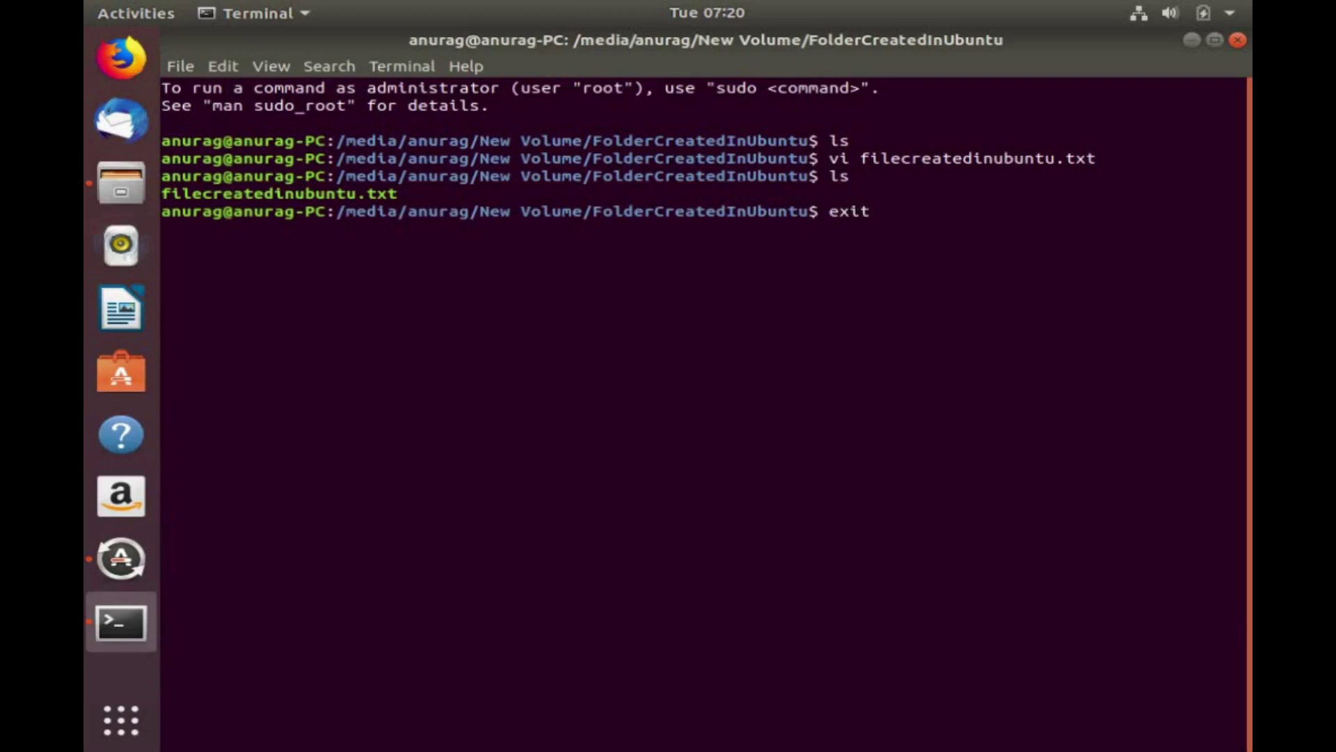
Close the terminal, choose Remind Me Later for software updates, and restart from the system menu.
key(Return)
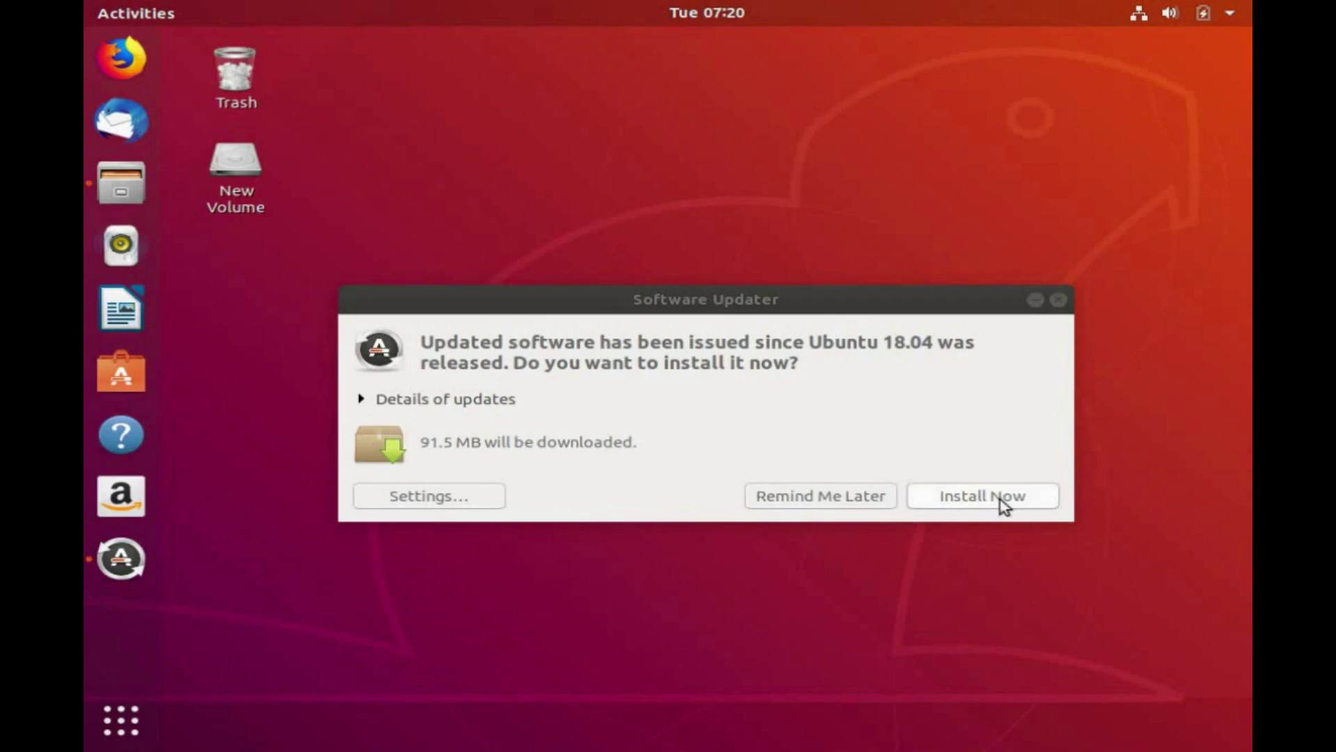
click(828, 507)
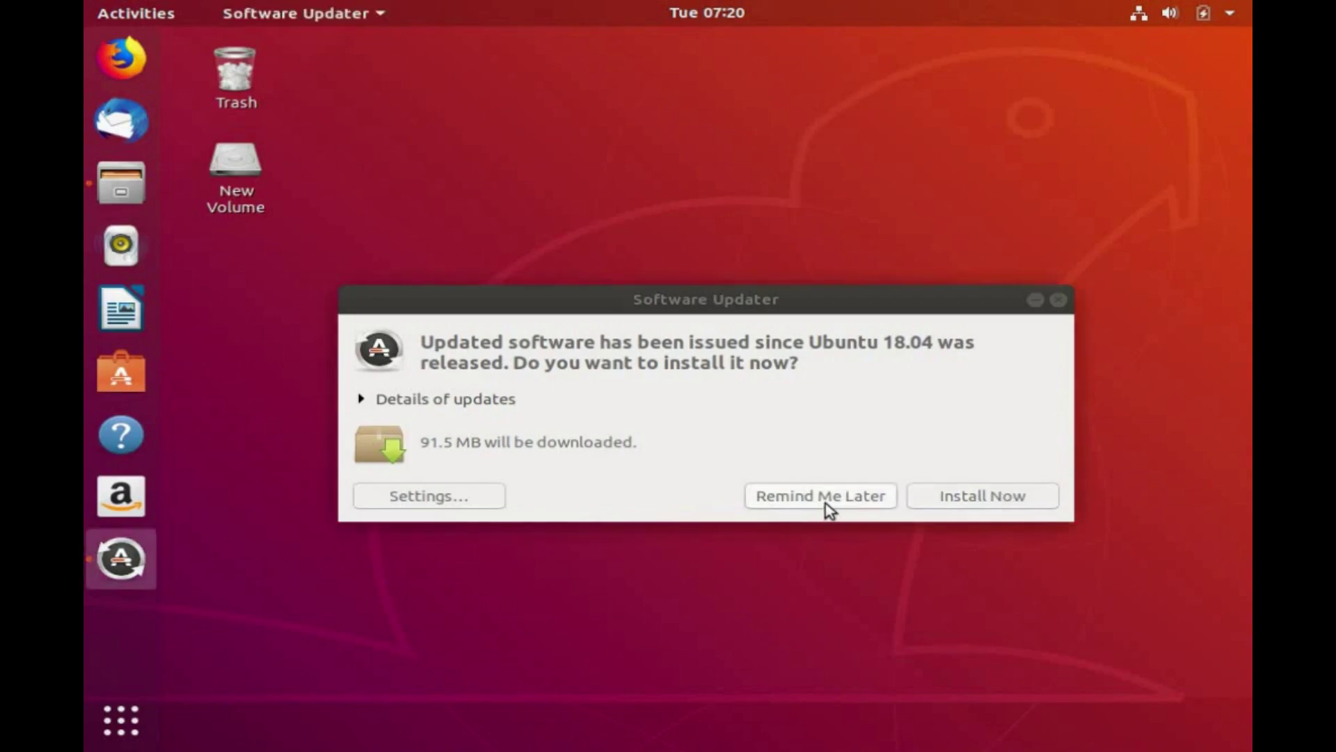
click(829, 507)
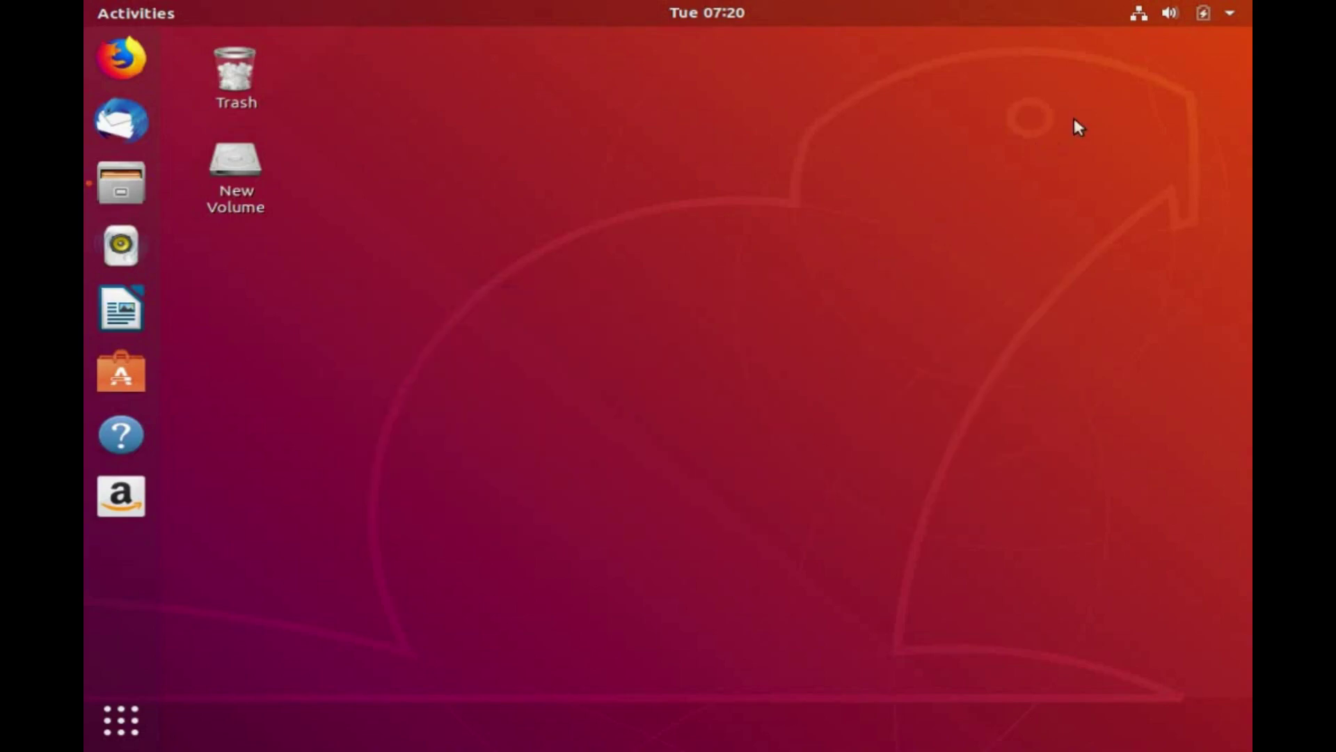
click(1232, 11)
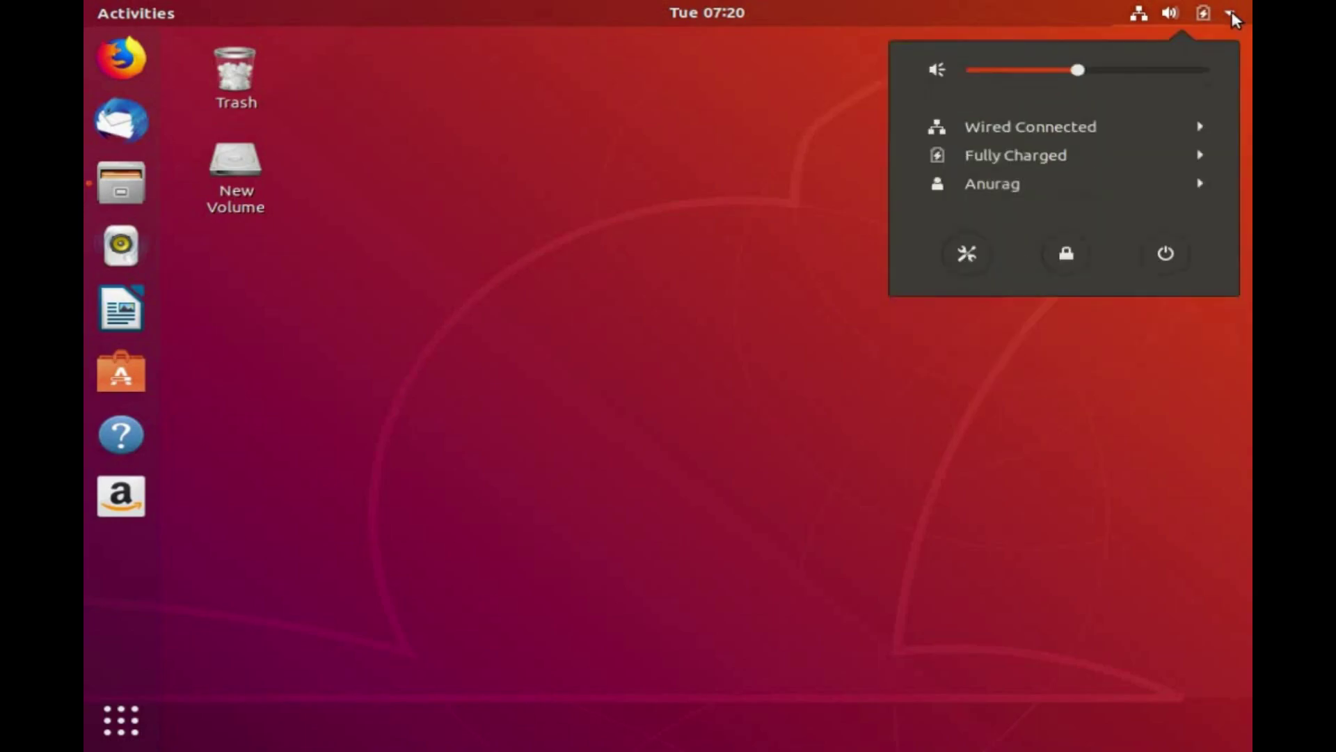
click(1165, 254)
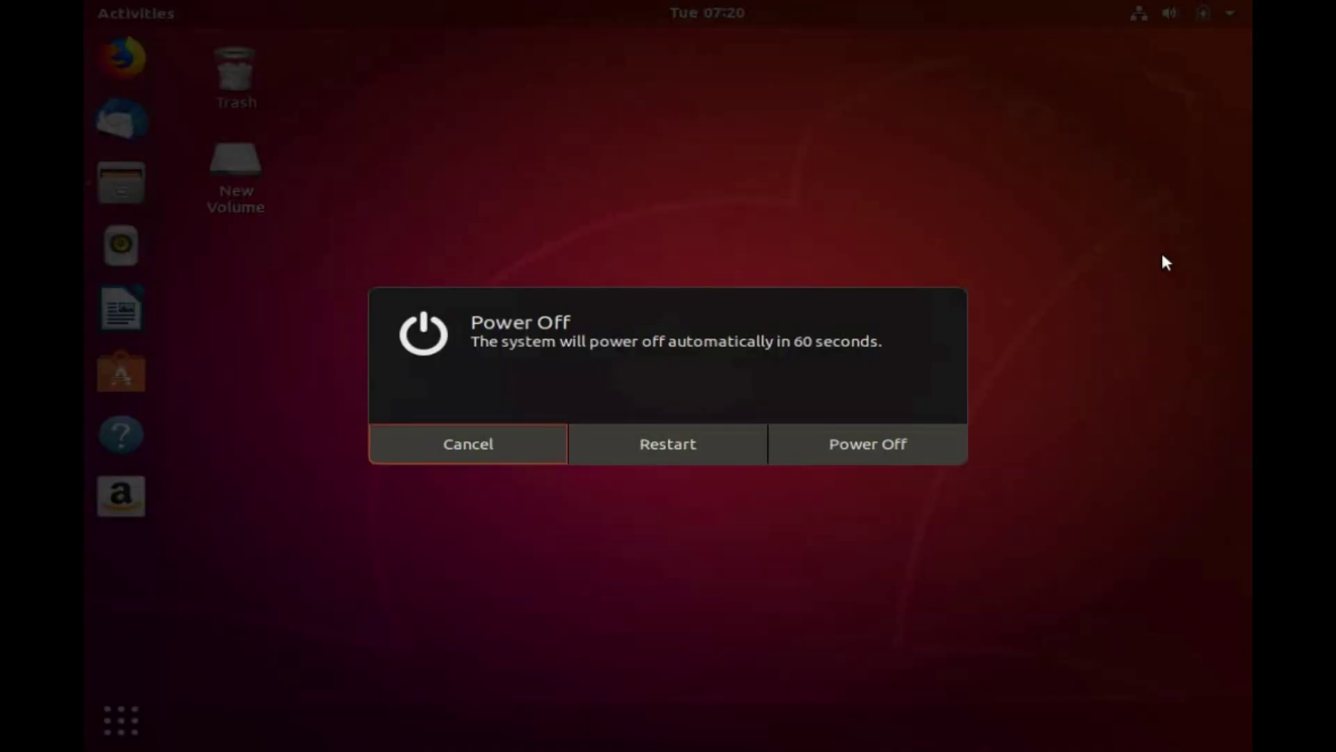
click(694, 448)
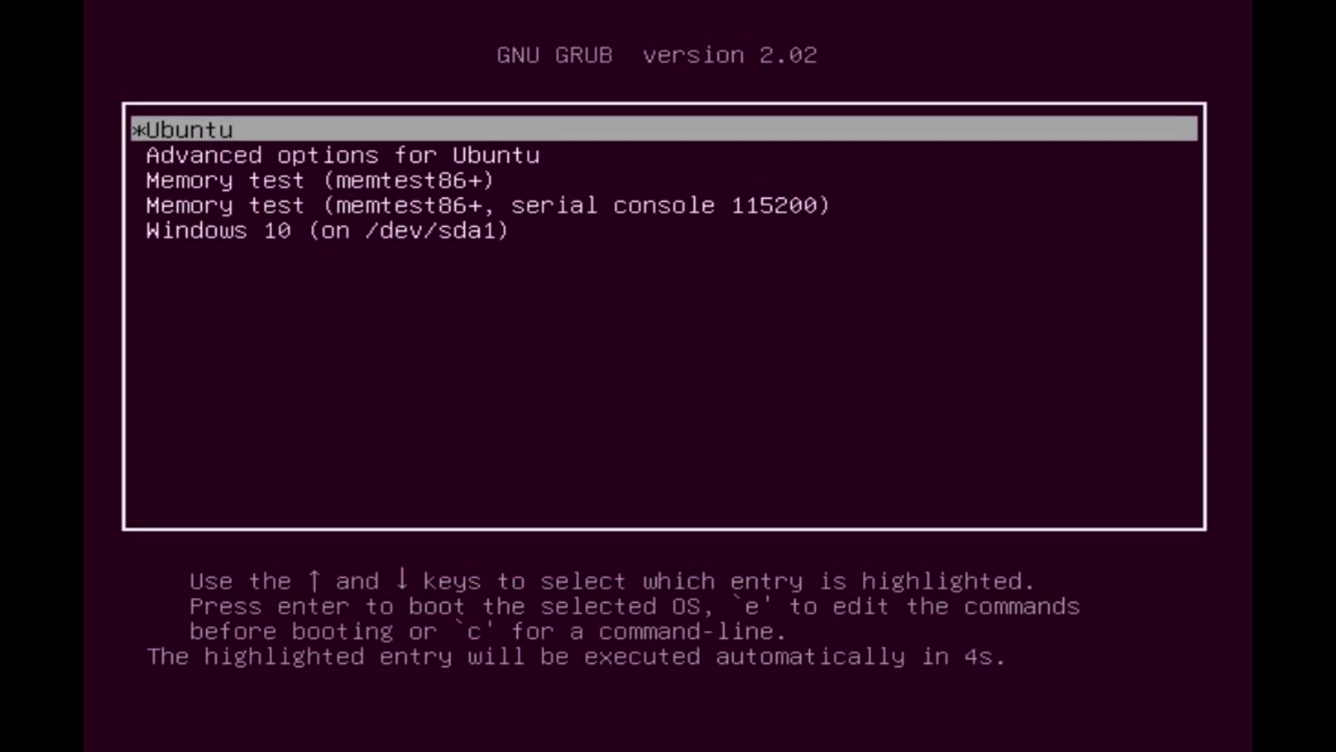
Boot the Windows 10 (on /dev/sda1) GRUB entry, sign in, and refresh the desktop.
key(Down)
key(Down)
key(Down)
key(Down)
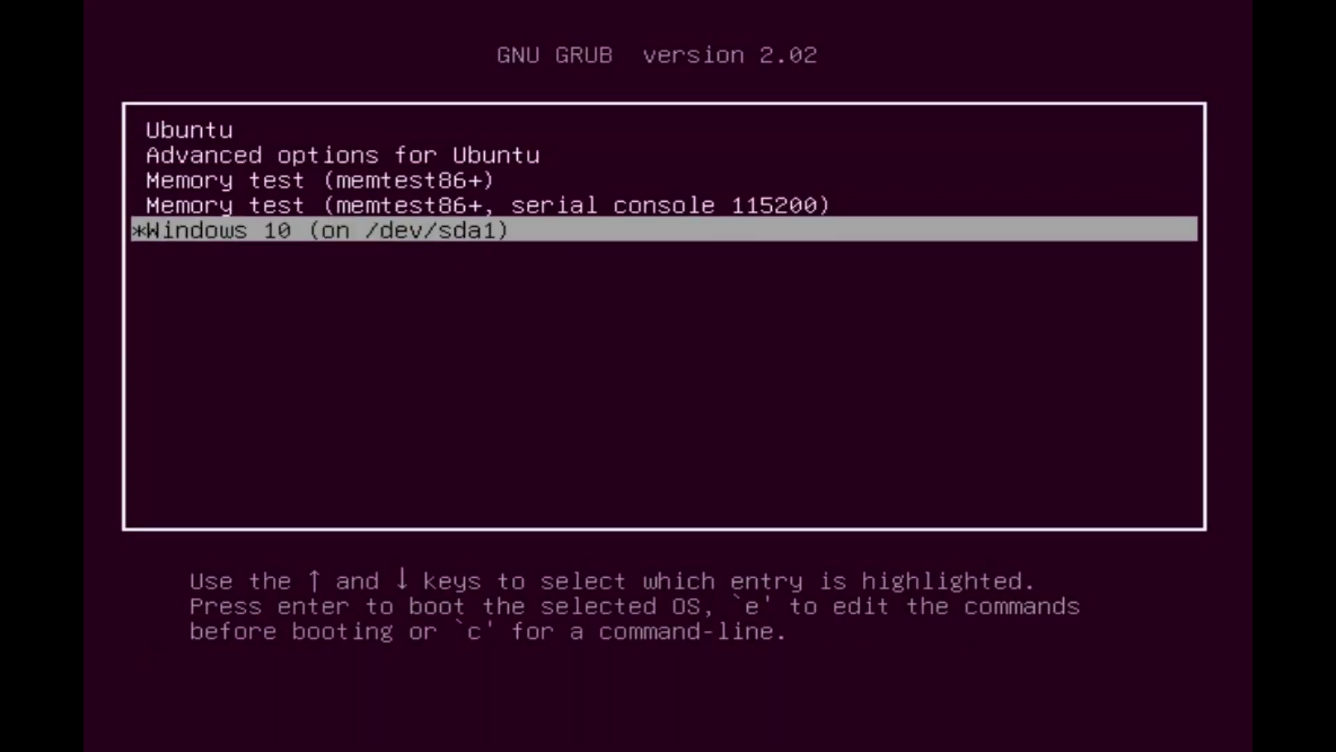
key(Return)
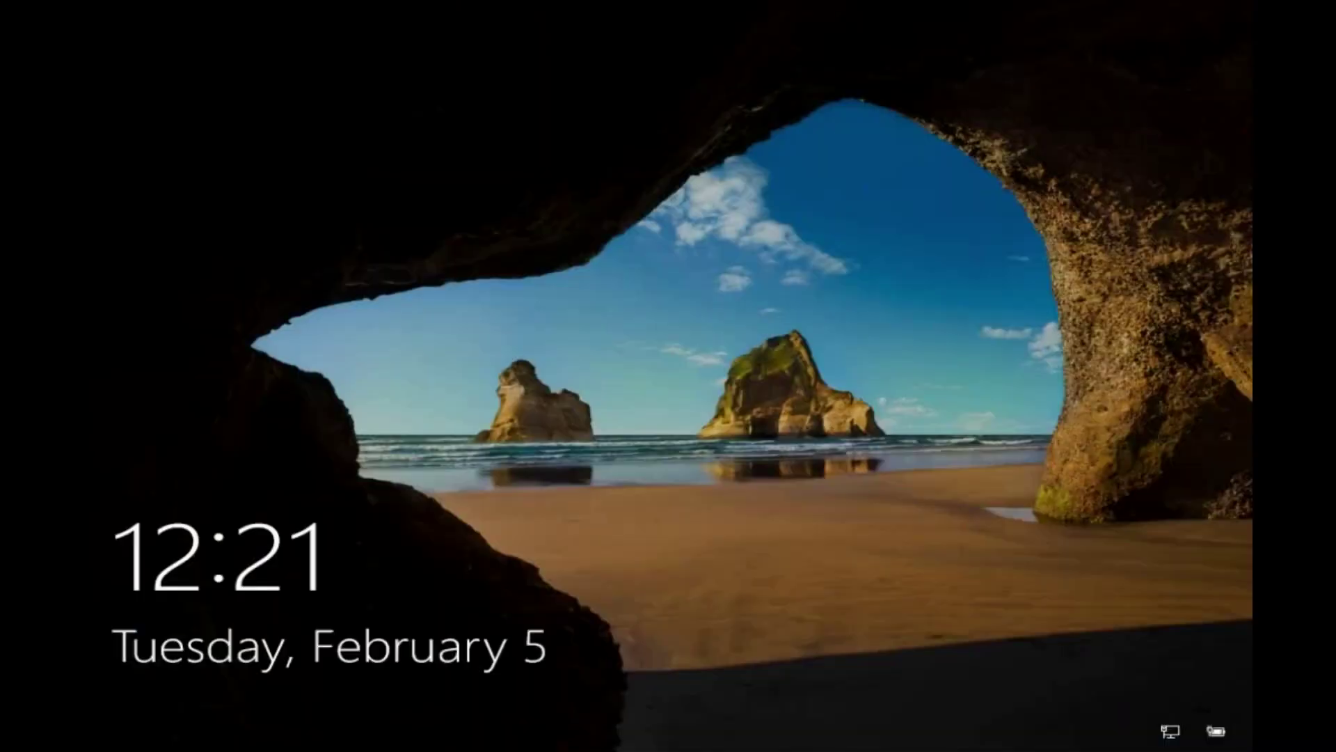
key(Return)
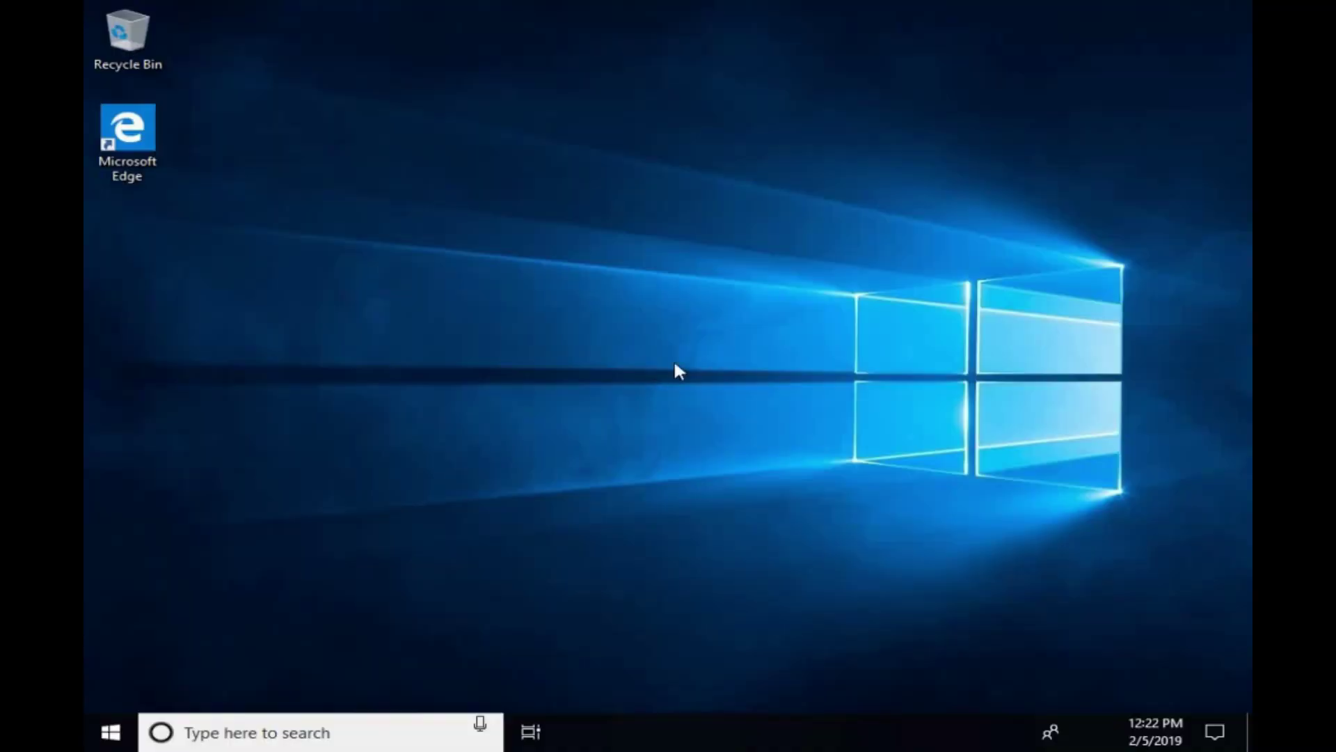
right_click(675, 365)
click(760, 429)
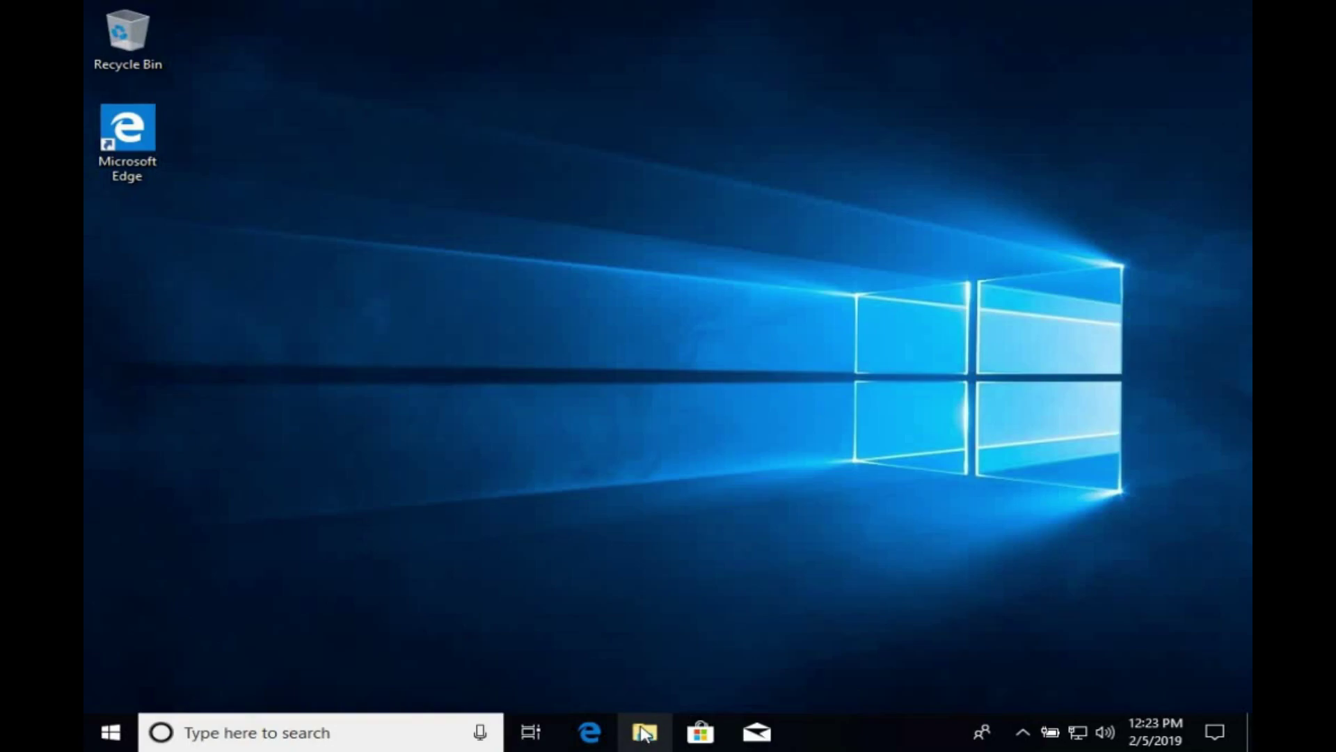
Open filecreatedinubuntu from New Volume (E:) > FolderCreatedInUbuntu in Notepad via This PC.
click(644, 732)
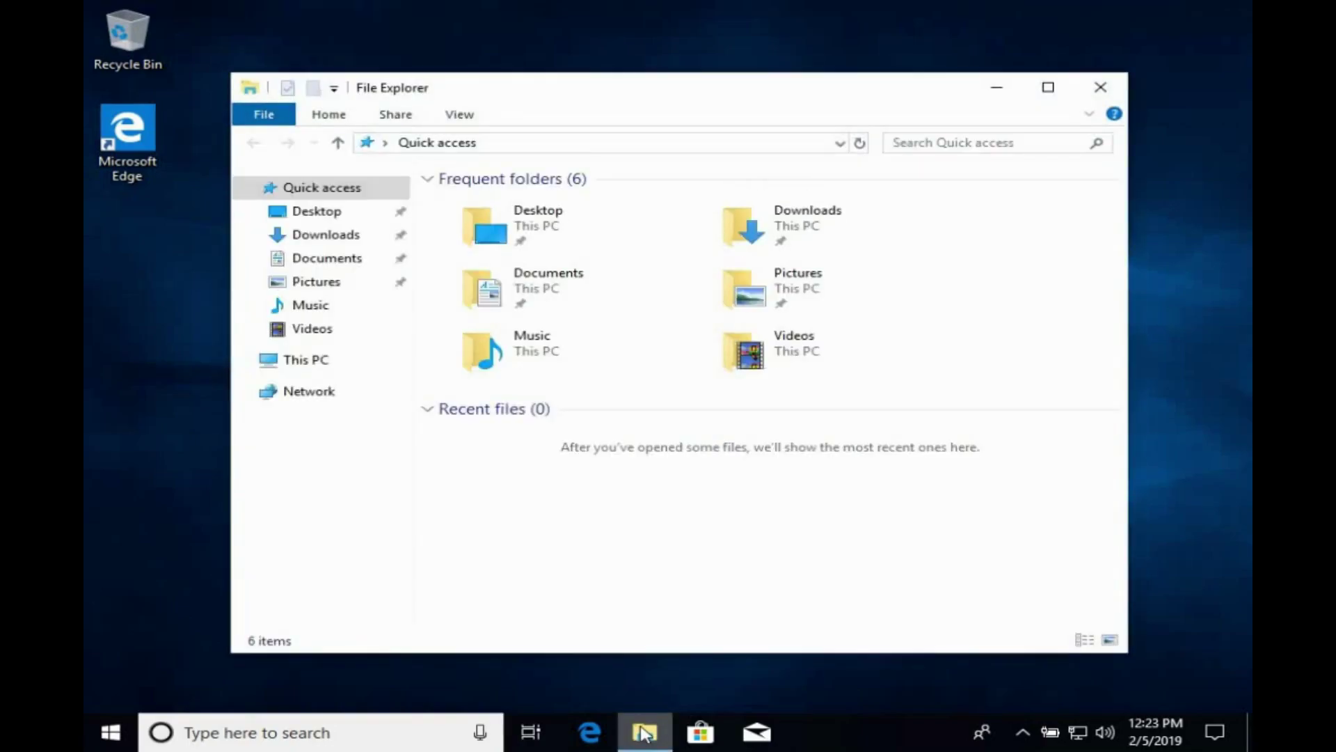
click(317, 372)
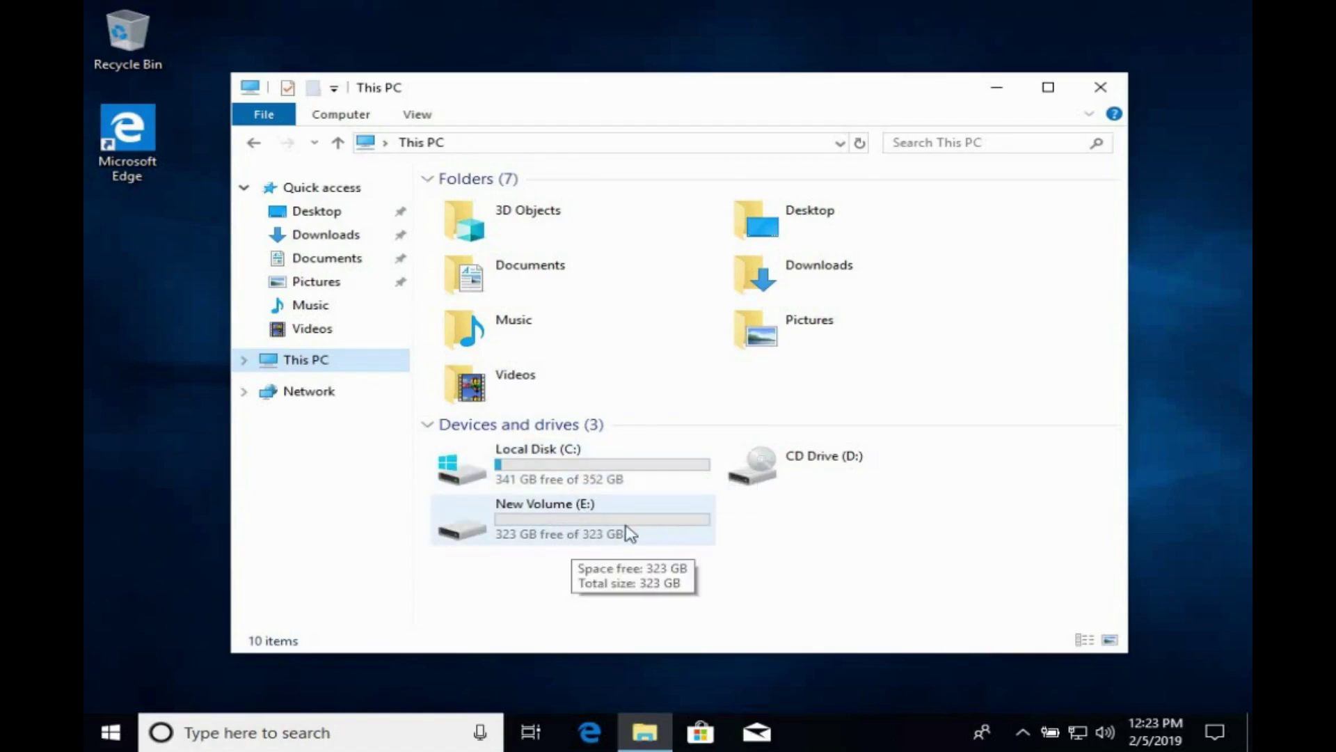
double_click(629, 534)
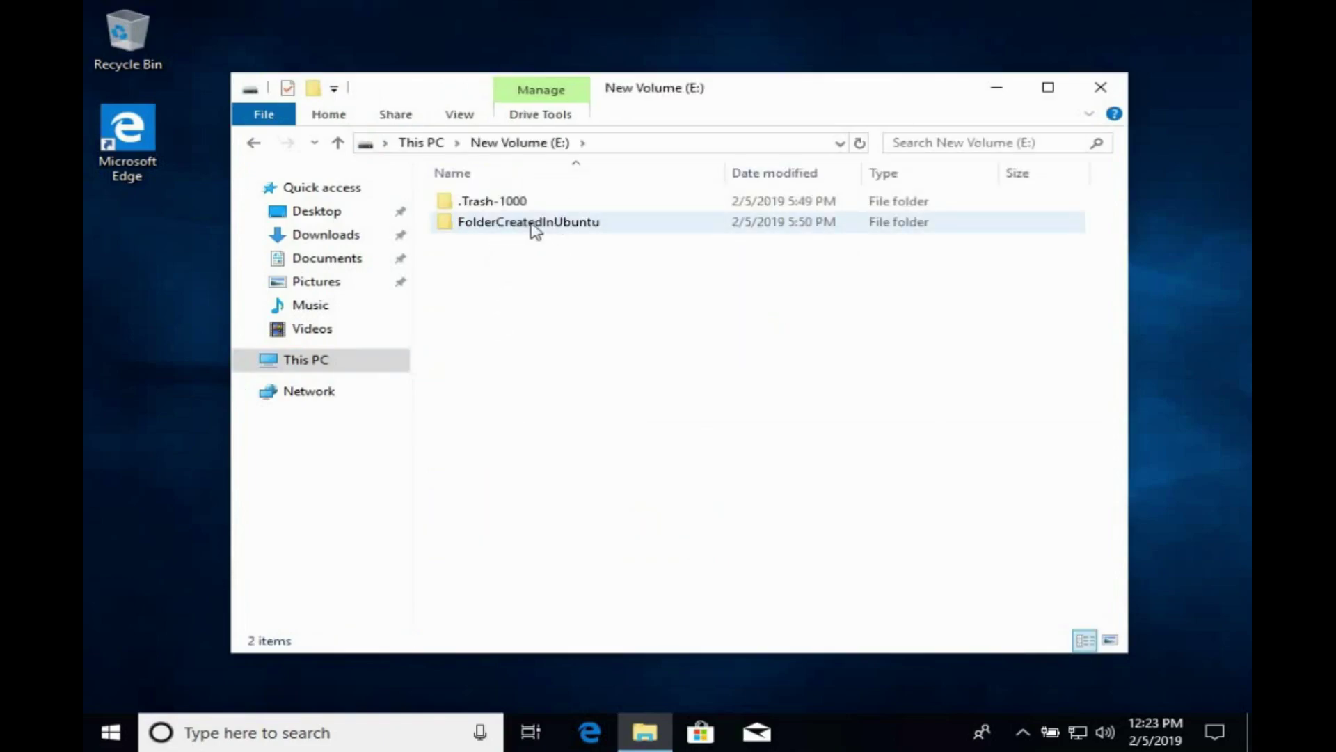
double_click(533, 229)
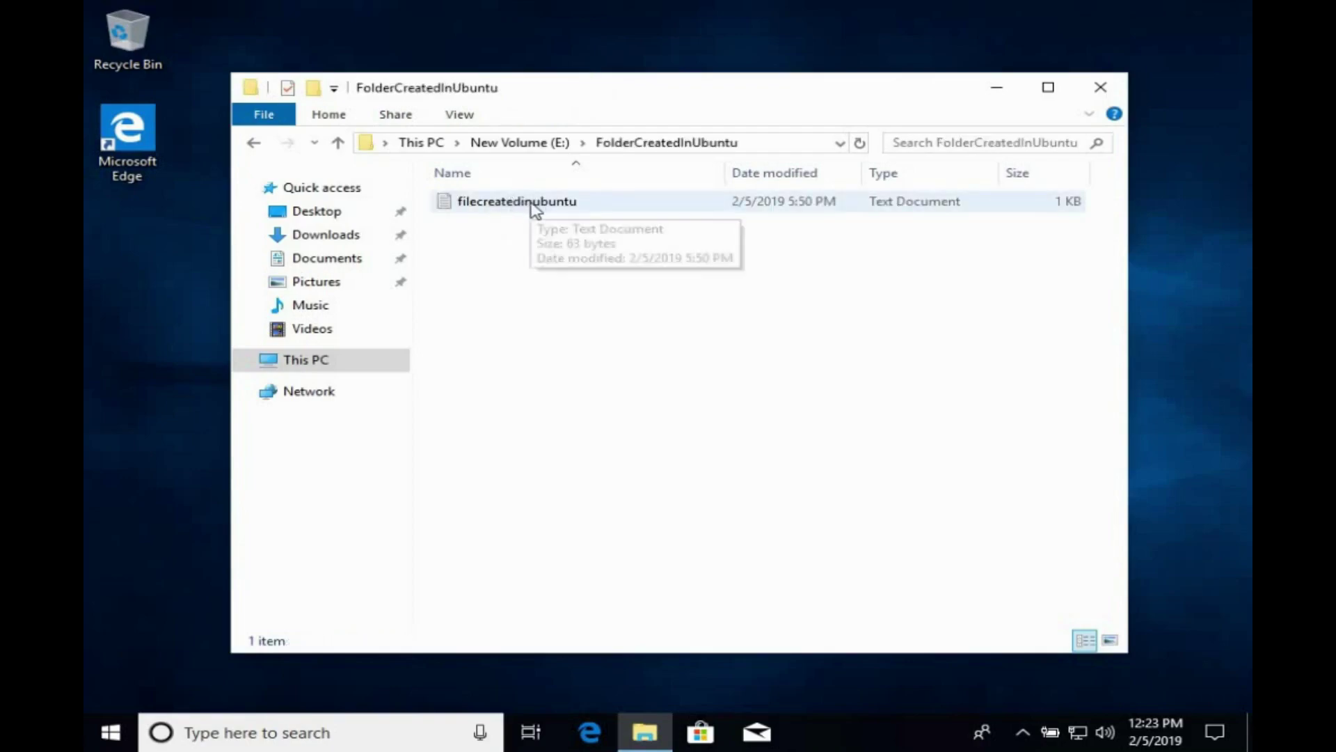
click(535, 209)
double_click(535, 208)
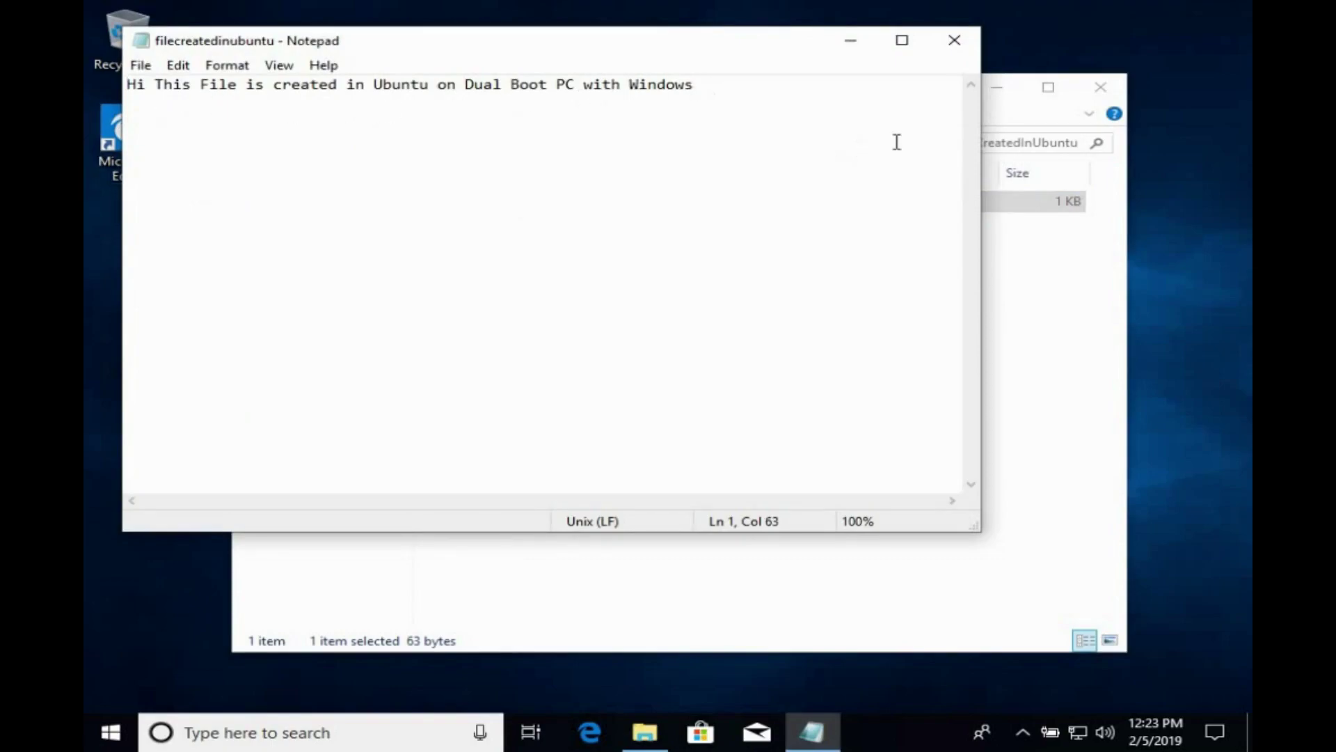
Close Notepad and File Explorer, then refresh the desktop.
click(954, 40)
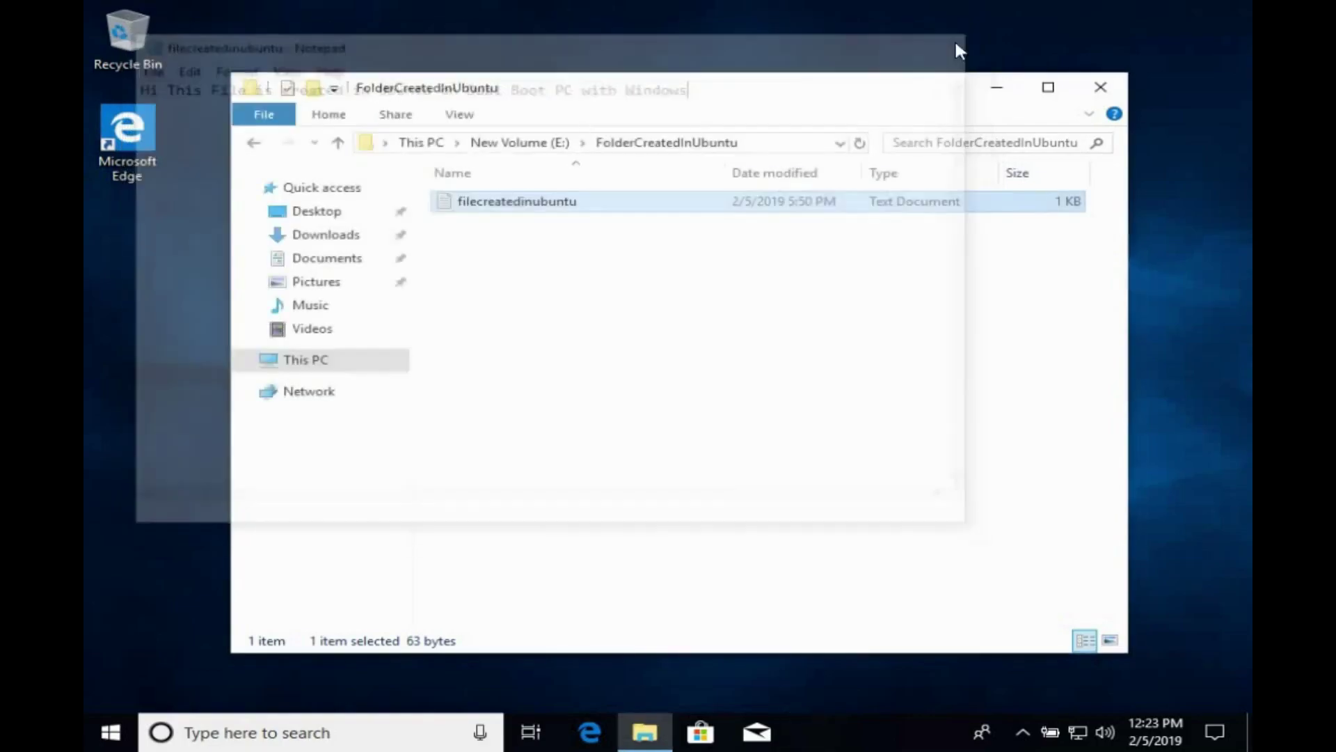
click(1099, 89)
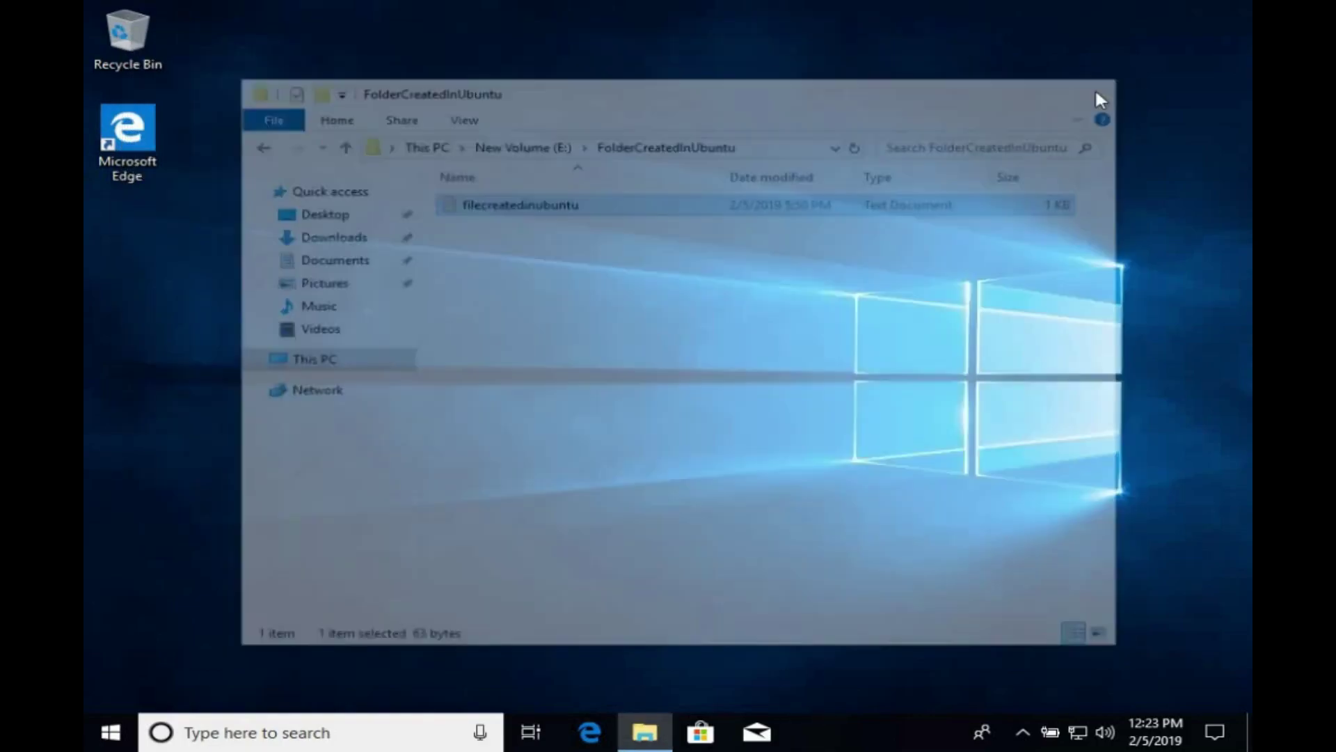
right_click(687, 277)
click(760, 336)
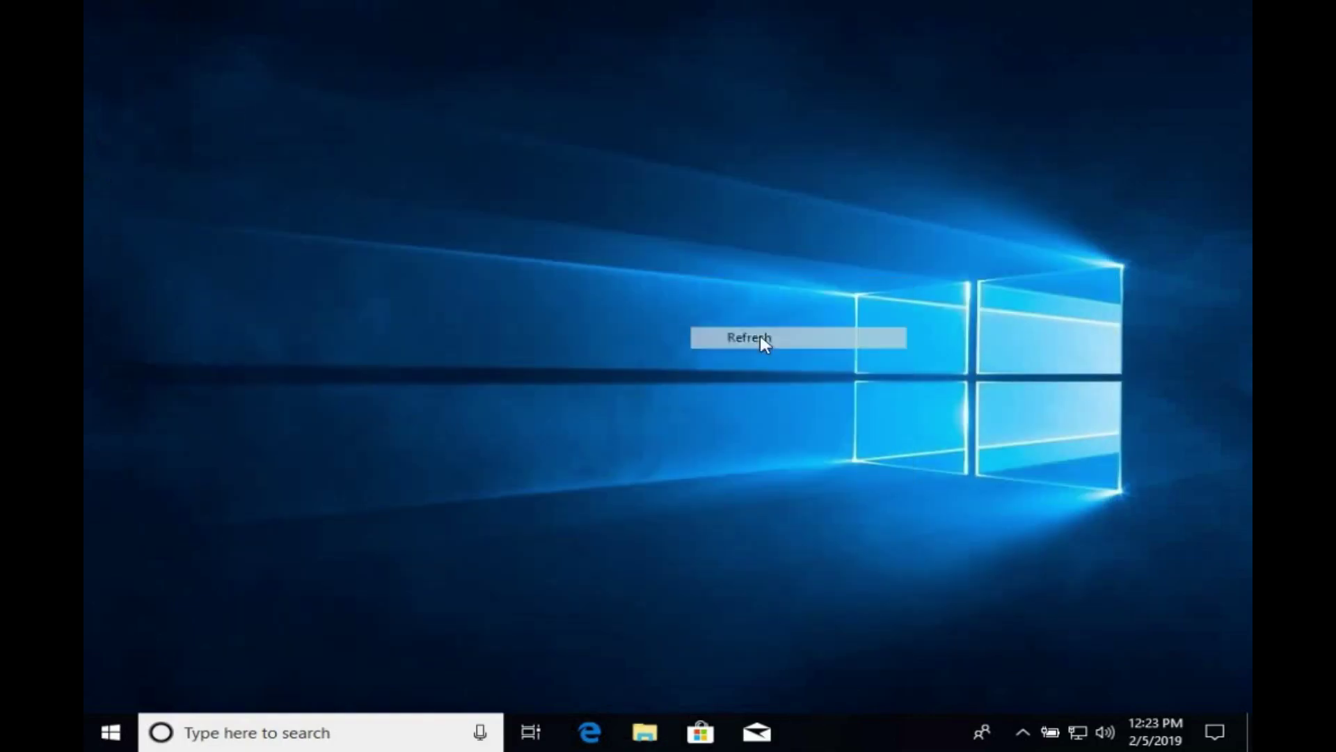
Shut down the computer from the Start menu's Power options.
click(112, 738)
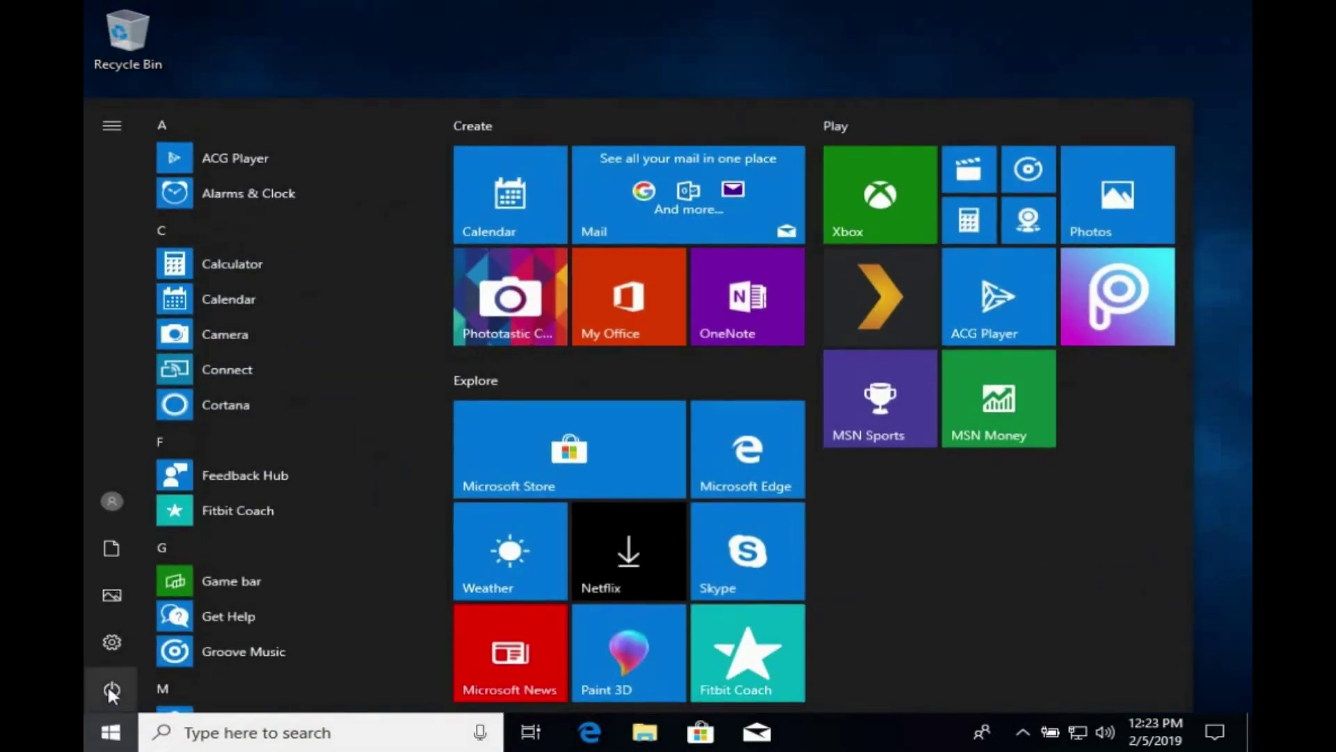
click(107, 684)
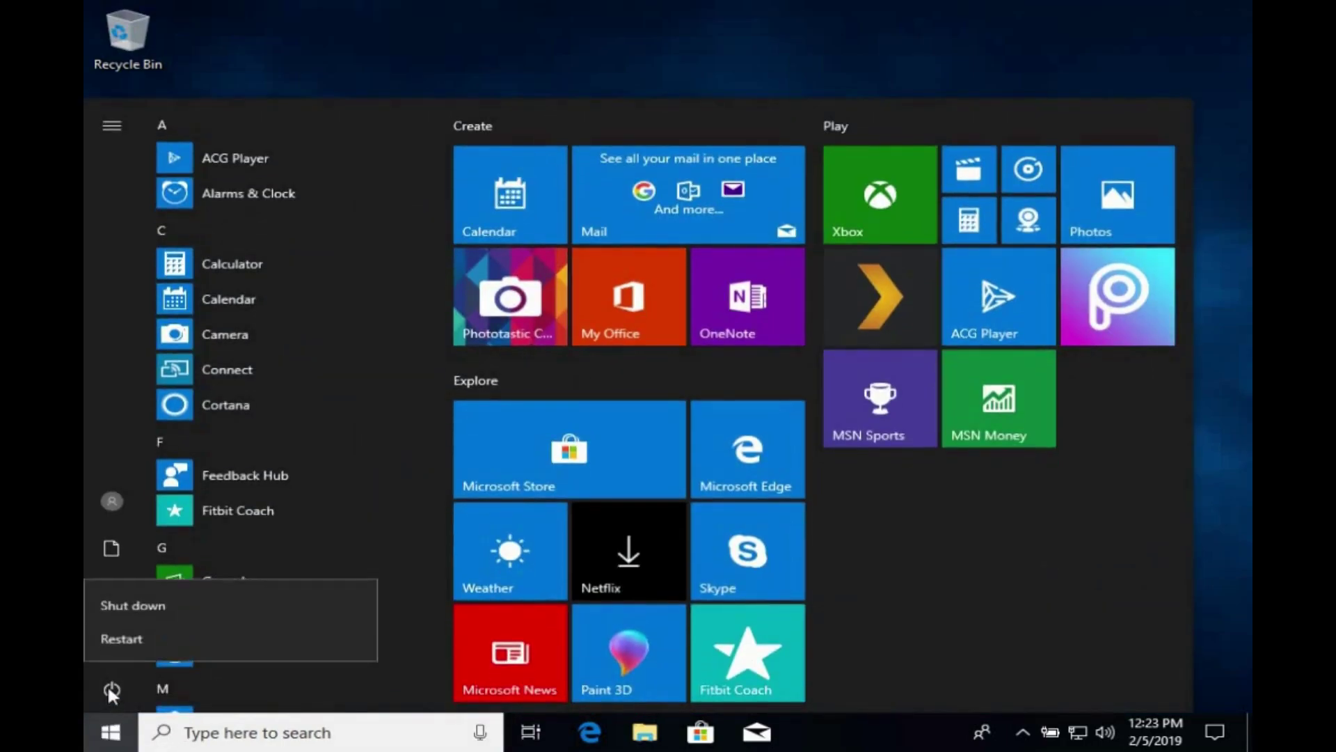
click(128, 603)
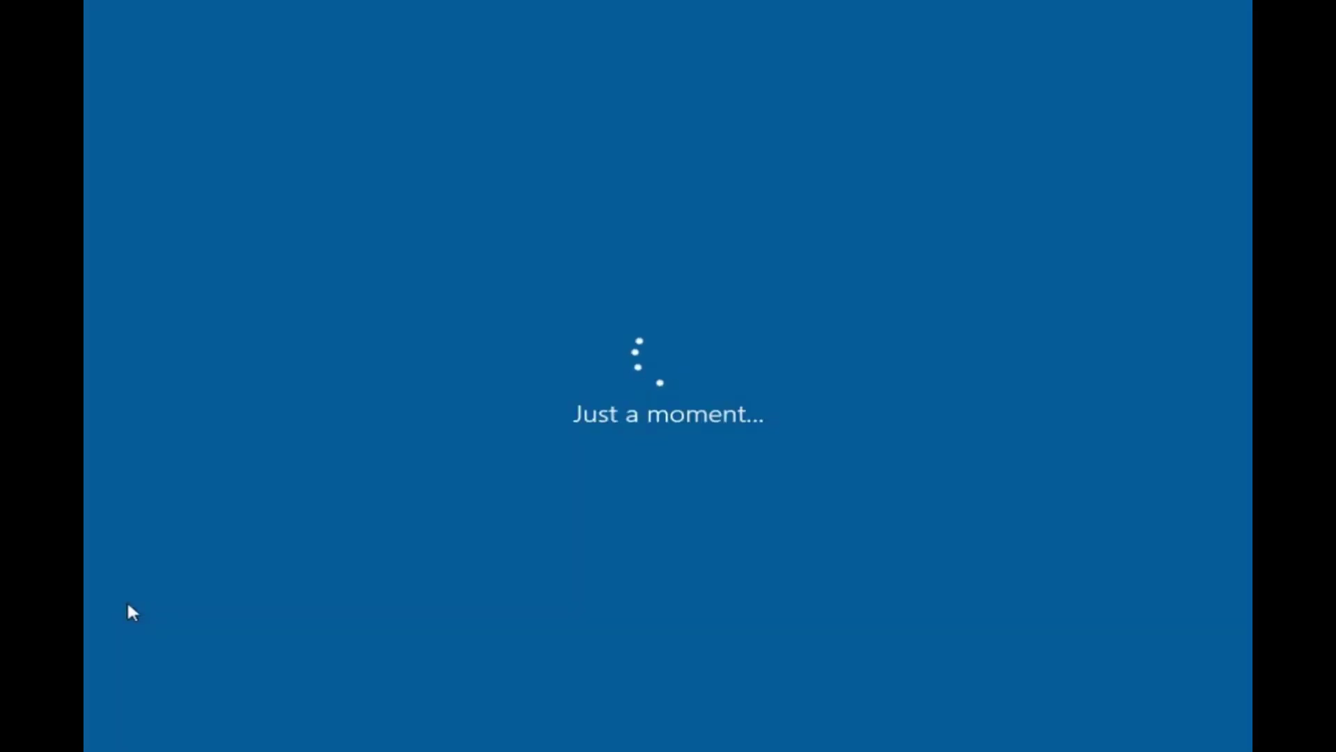